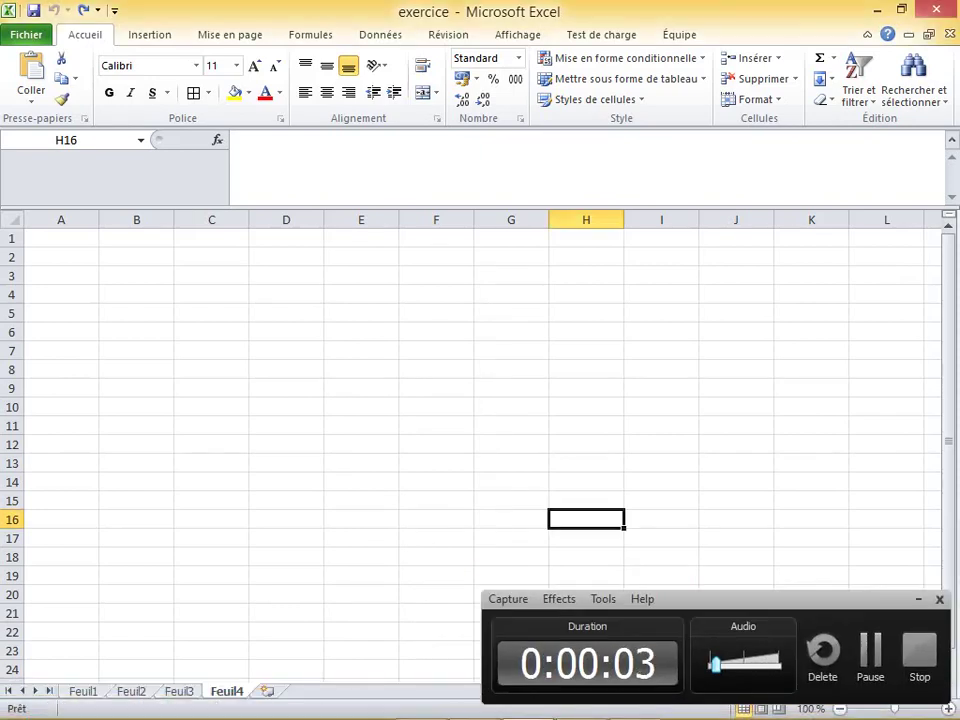
Starting from A1 on the empty Feuil4 sheet, extend the selection across to E1
key("ctrl+Home")
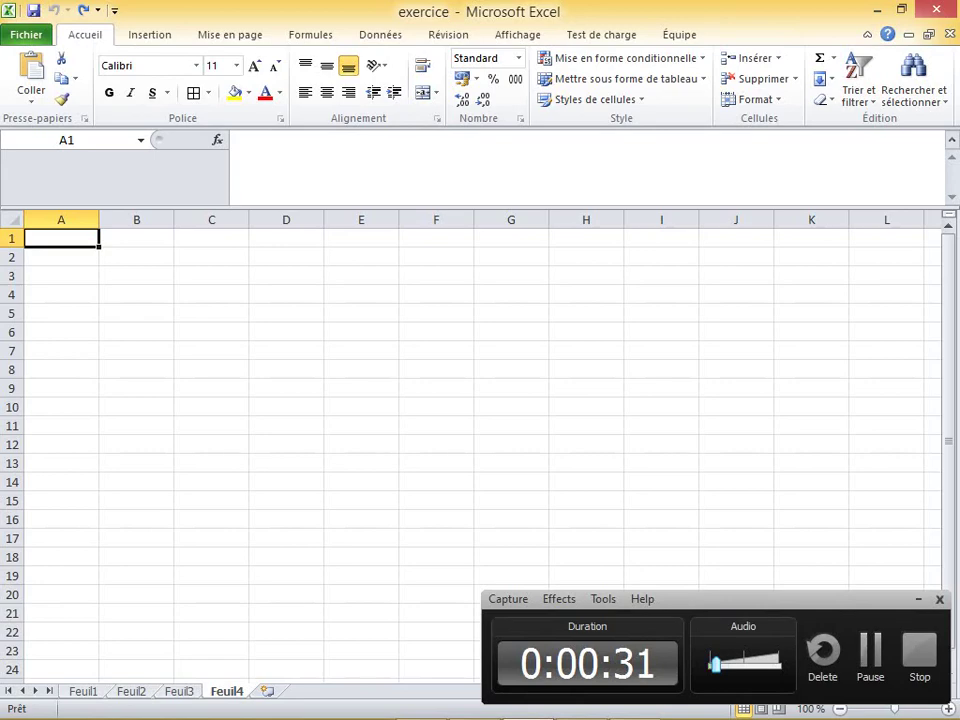
key("shift+Right")
key("shift+Right")
key("shift+Right")
key("shift+Right")
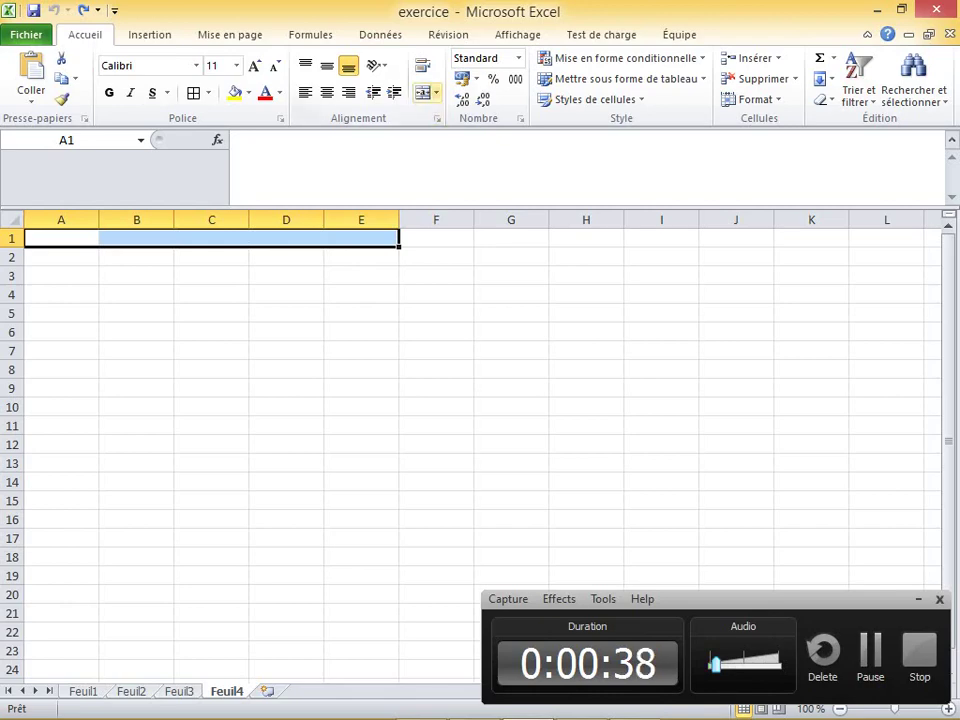
Merge and centre A1:E1 and enter the heading 'Réferences'
left_click(436, 92)
left_click(494, 115)
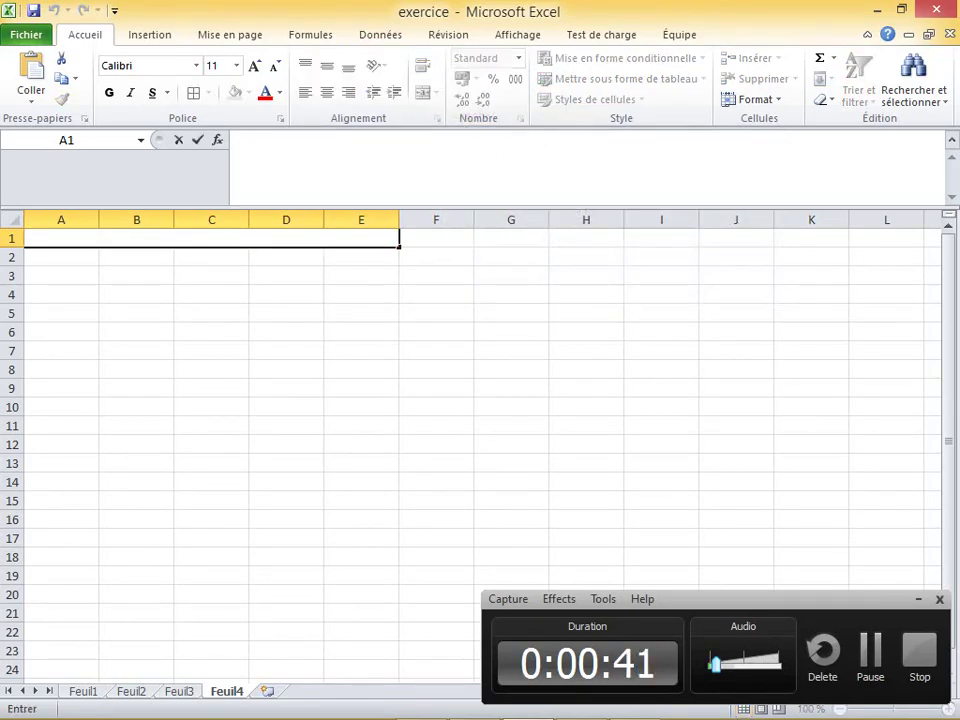
type("R")
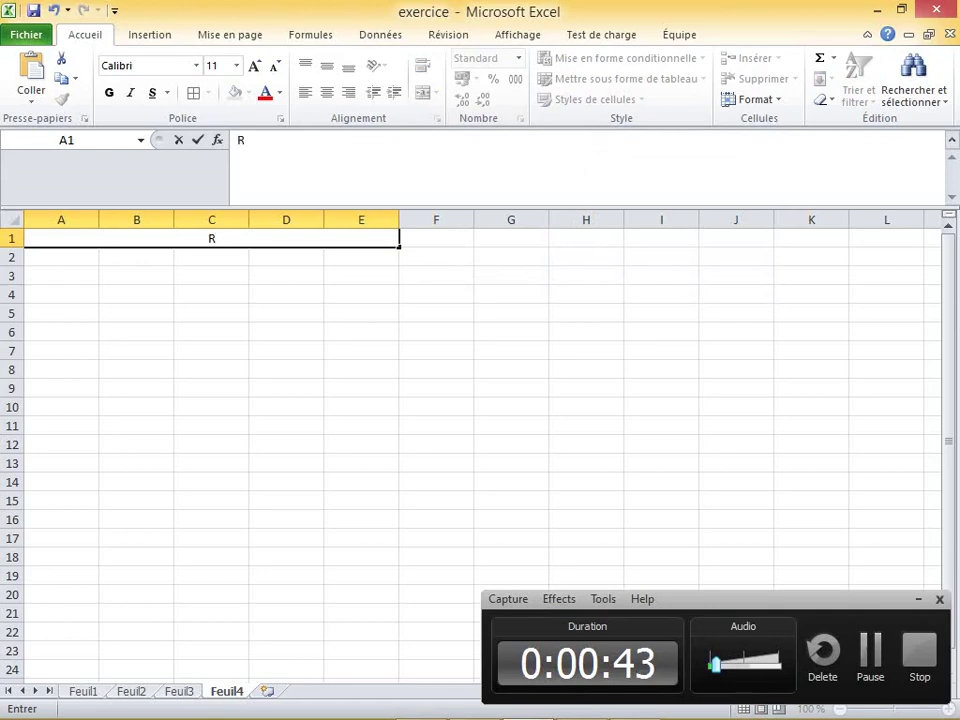
type("éfe")
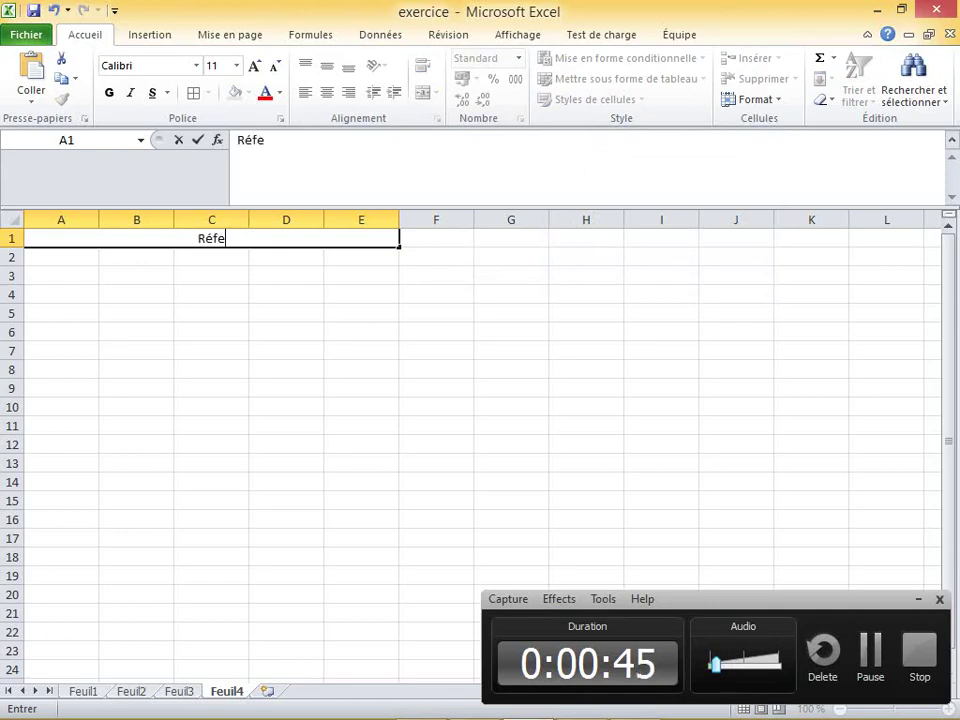
type("rences")
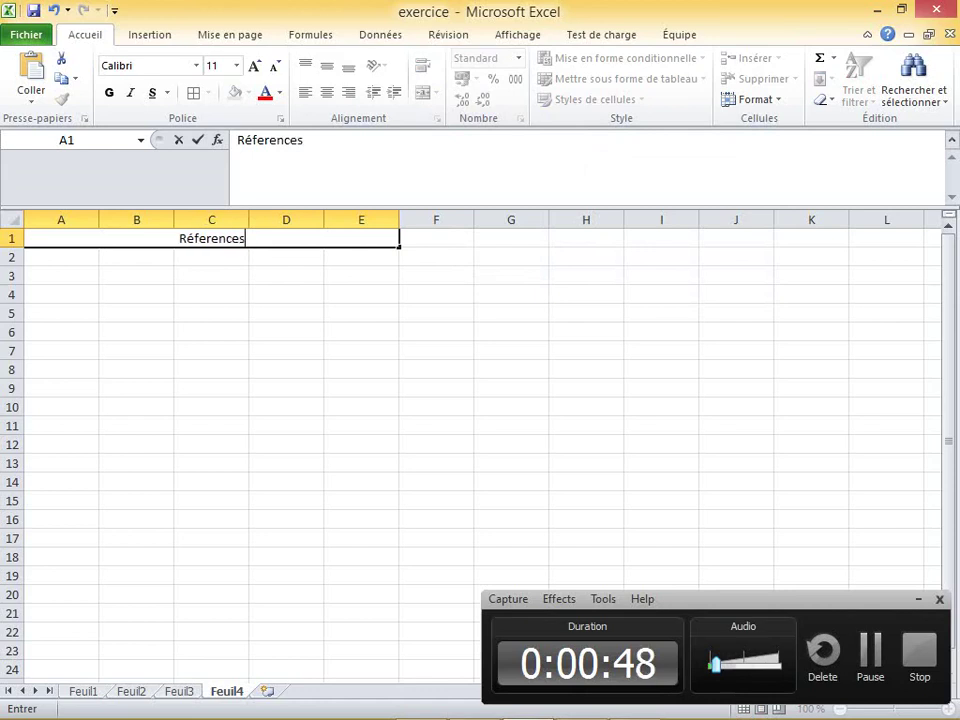
left_click(286, 275)
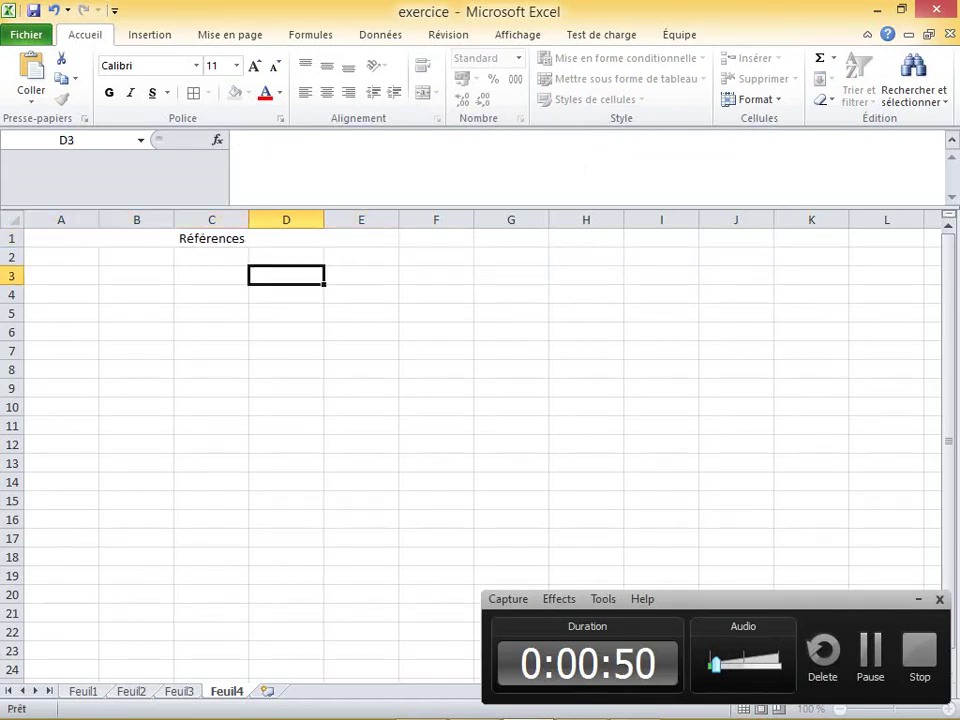
Reselect the merged heading, put it in edit mode and select the start of its text
left_click(211, 238)
key("F2")
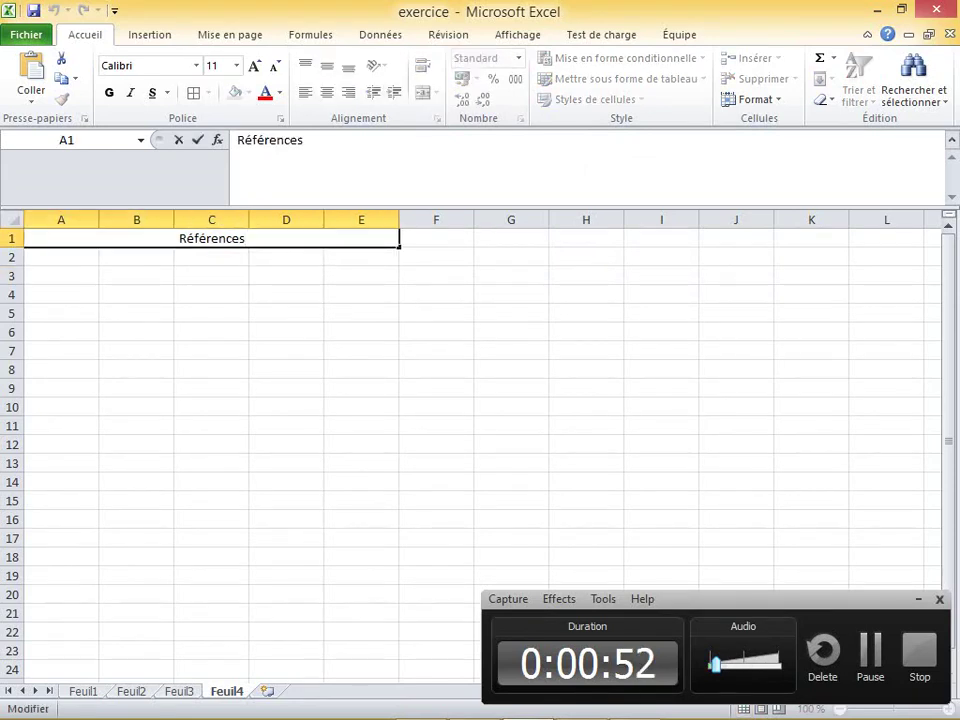
left_click(286, 275)
left_click(211, 238)
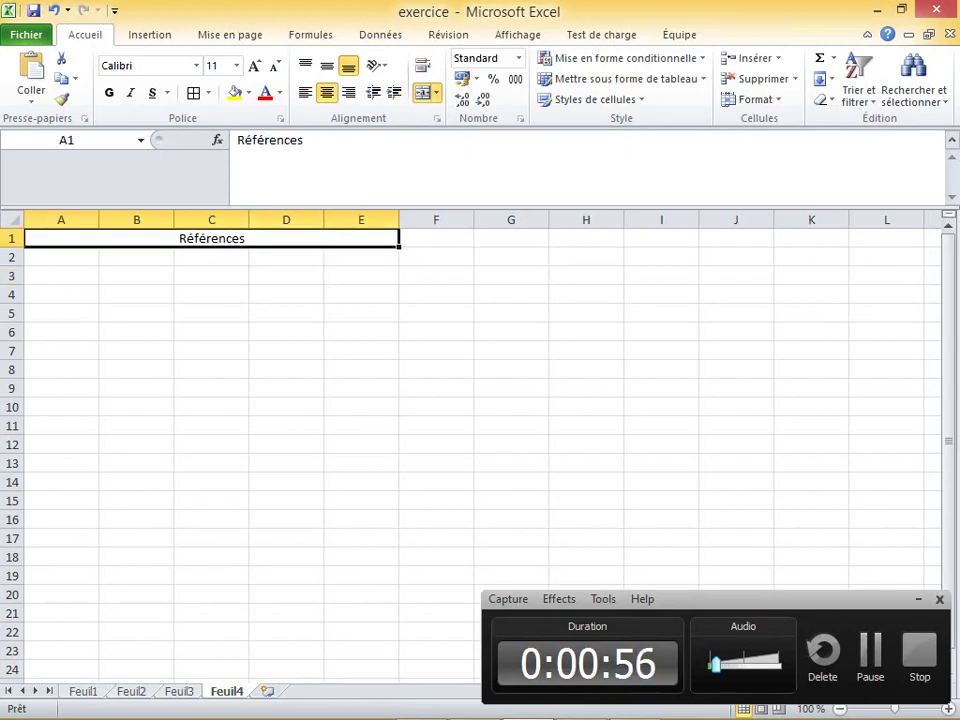
key("F2")
key("Home")
key("shift+Right")
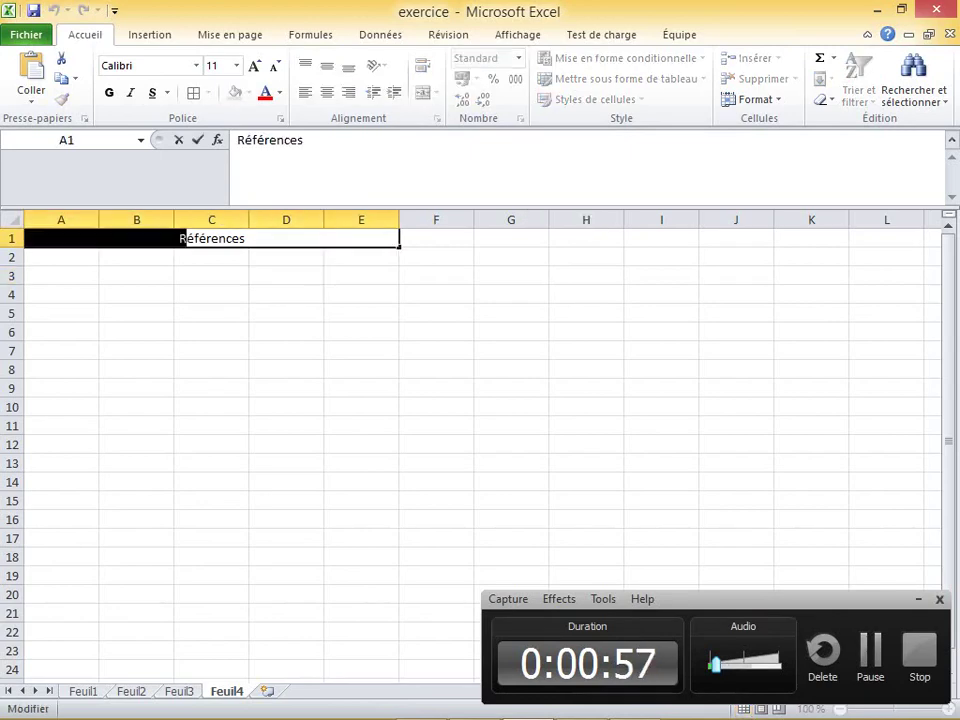
key("shift+Right")
key("shift+Right")
key("shift+Right")
key("shift+Right")
key("shift+Right")
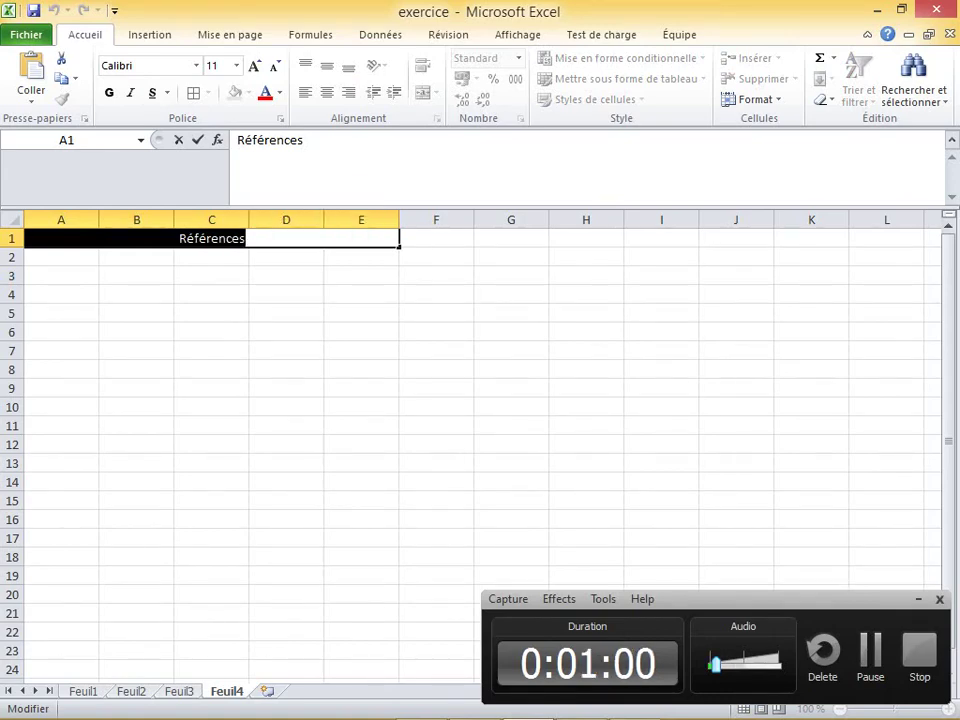
key("alt+r")
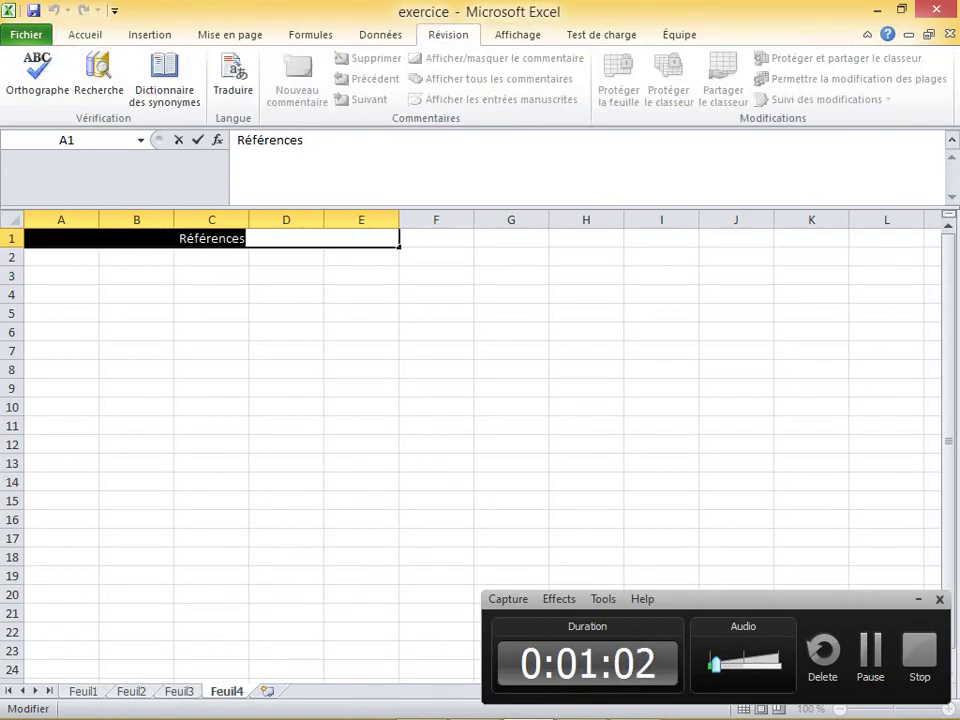
Run a spelling check, then clear A1 and retype the heading as 'Réferences' with an accented é
left_click(37, 72)
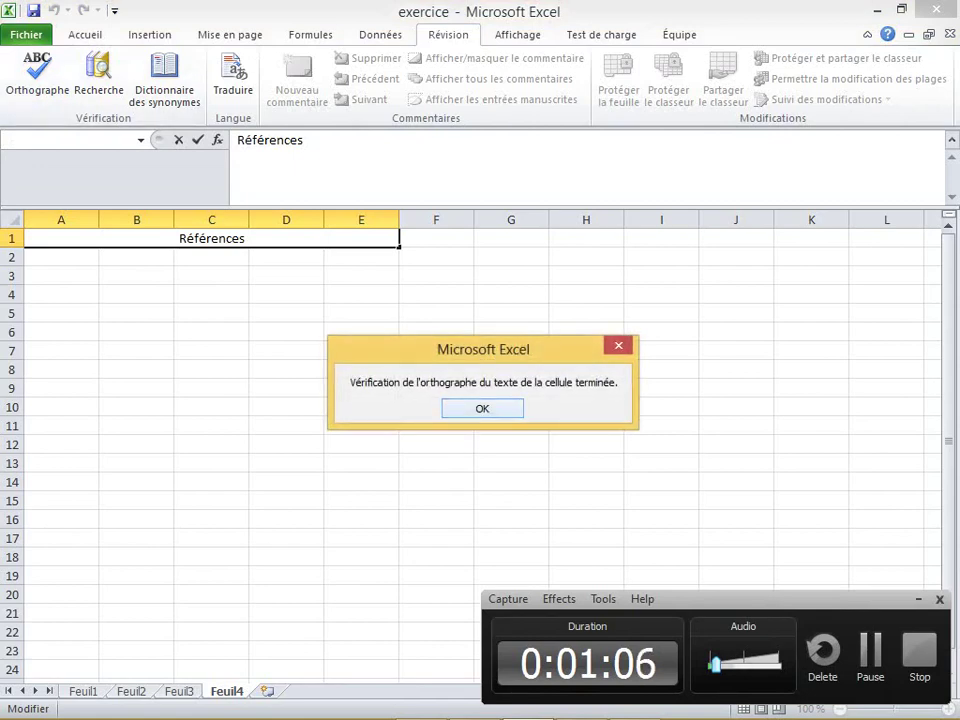
key("Return")
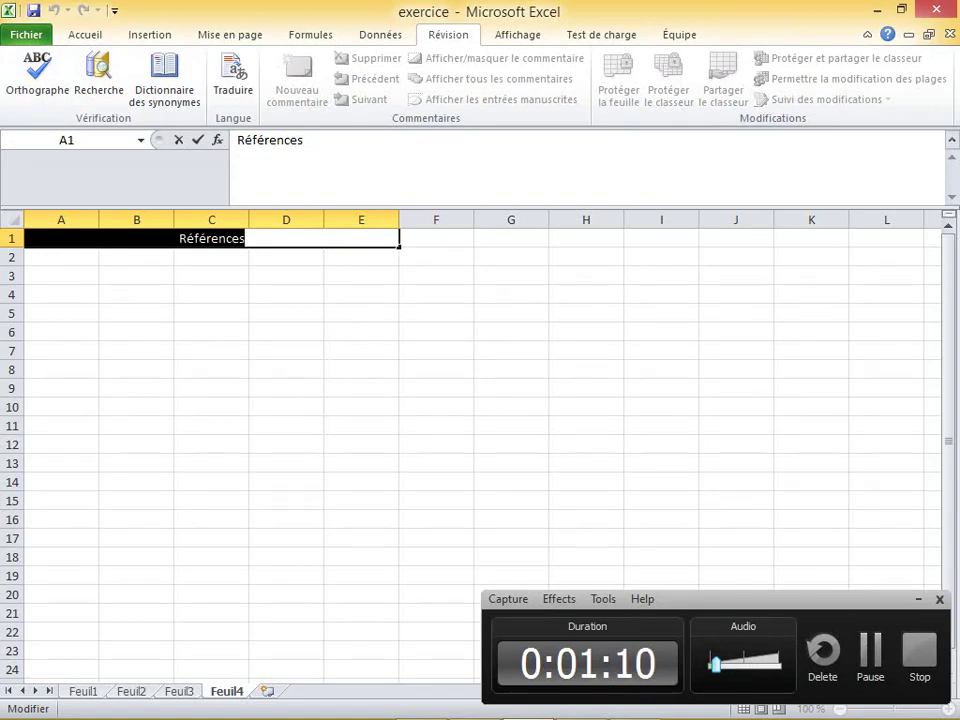
left_click(286, 313)
left_click(211, 238)
key("Delete")
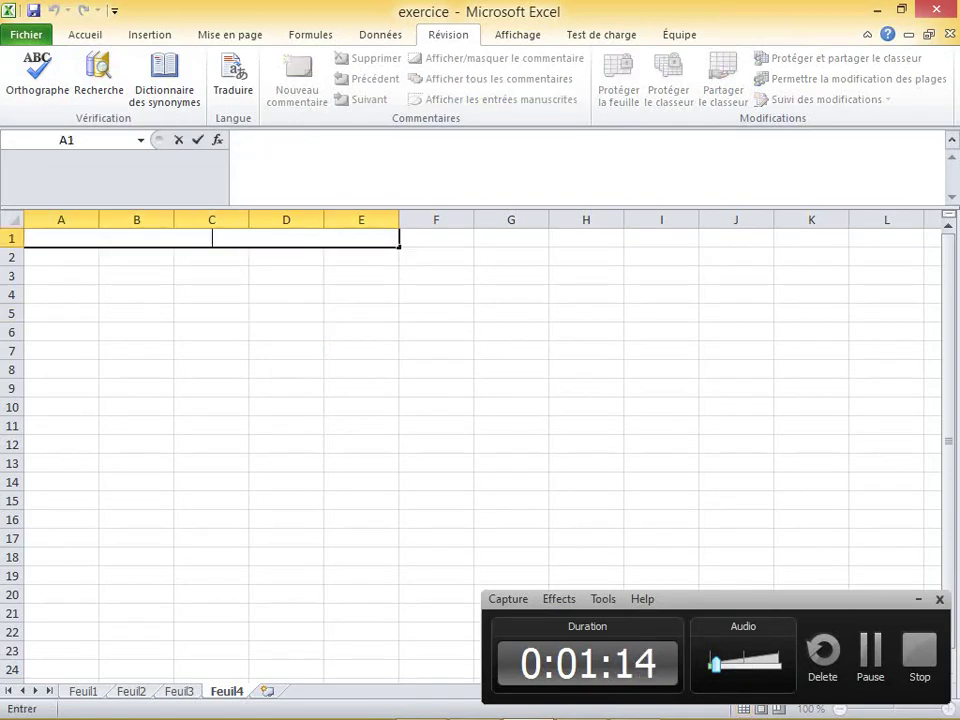
type("Re")
key("BackSpace")
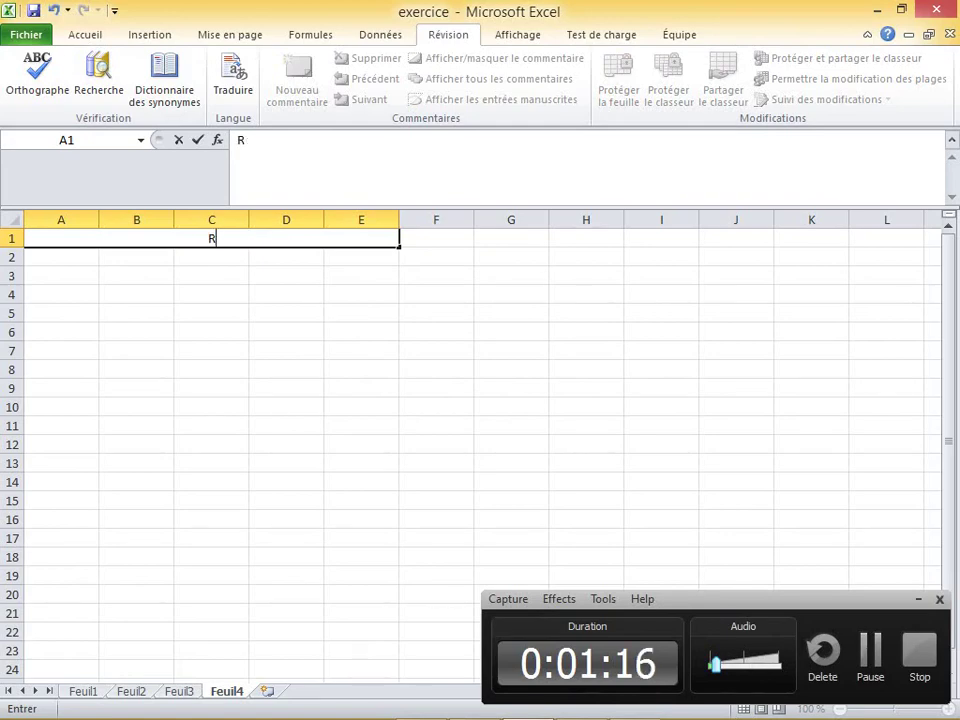
type("éfere")
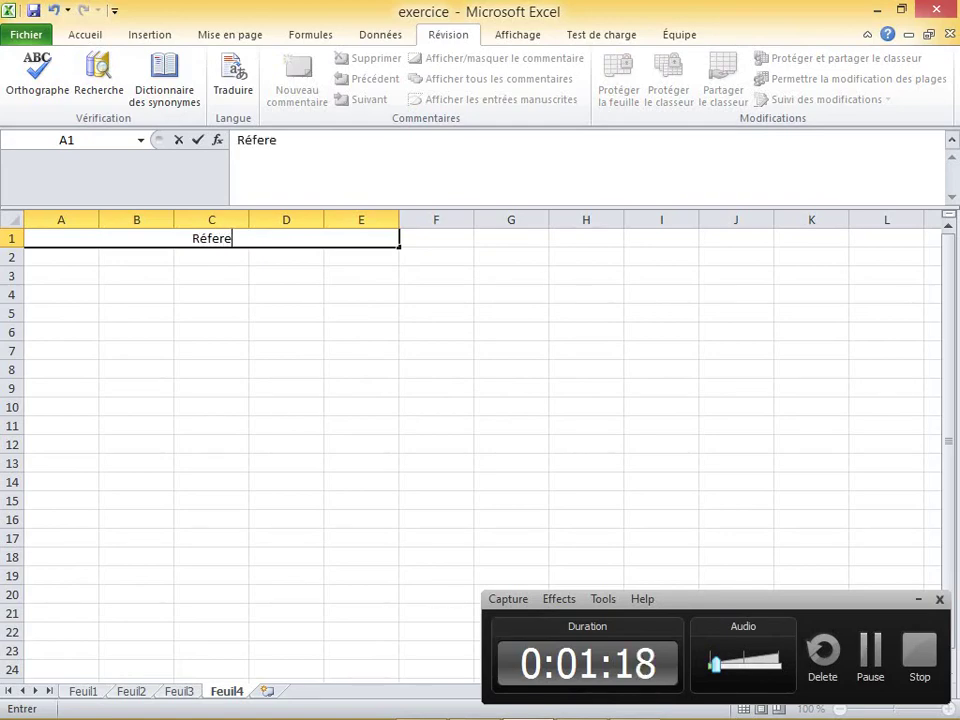
type("nces")
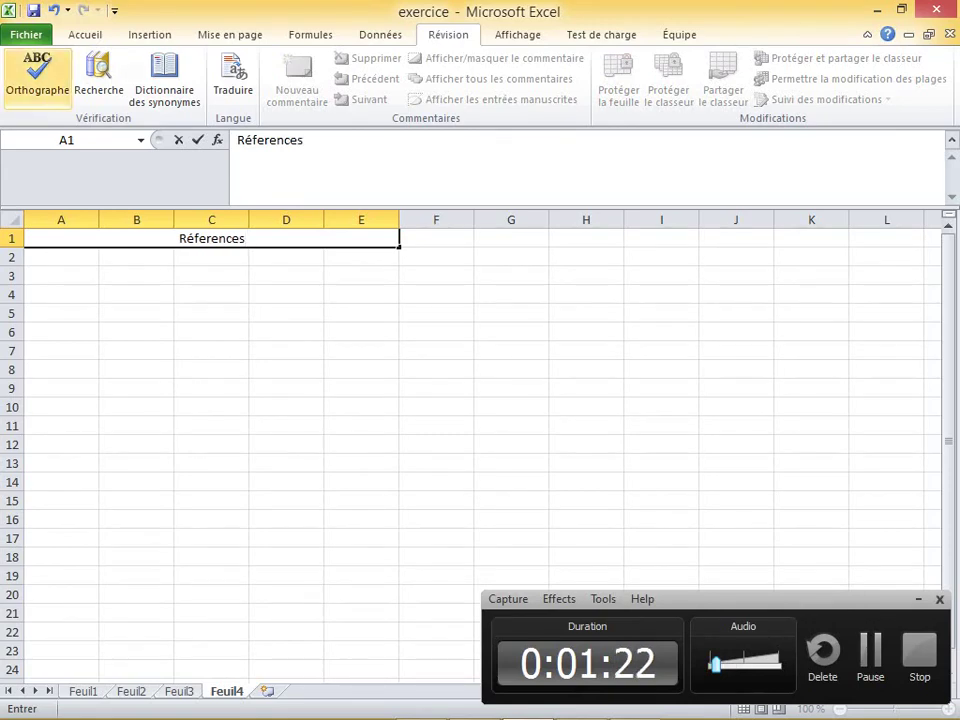
Spell-check the heading again and replace it with the suggested 'Références'
left_click(37, 72)
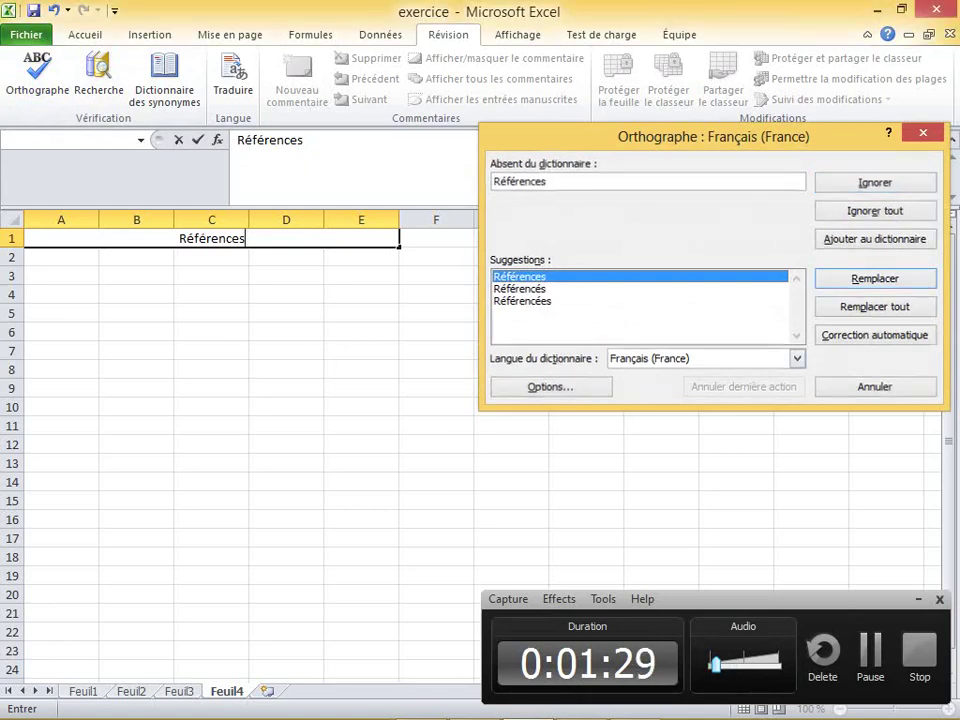
left_click(874, 278)
key("Return")
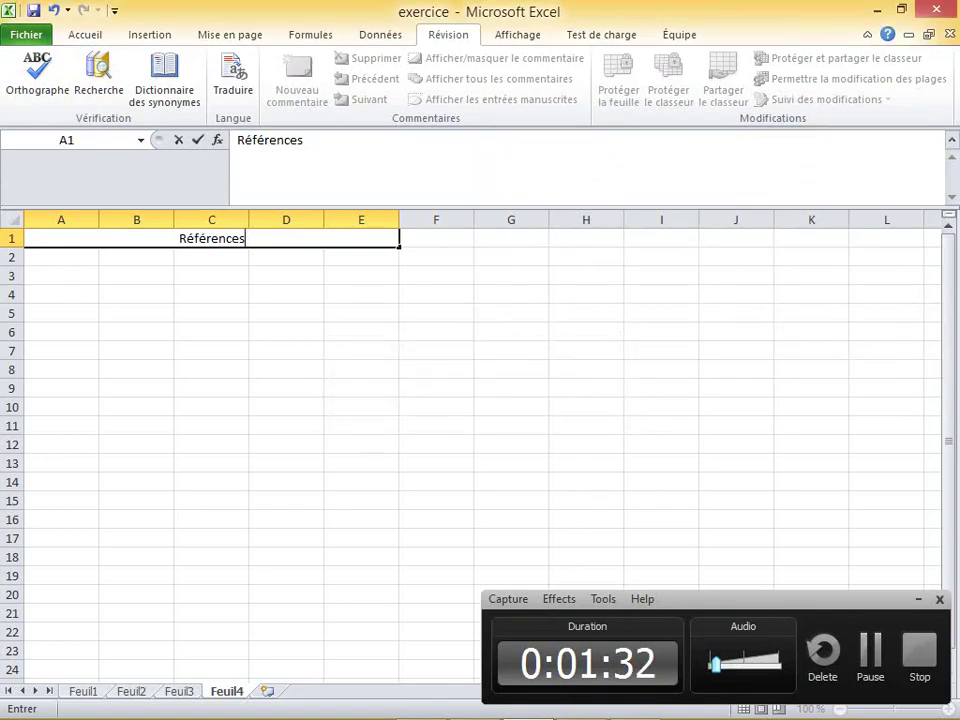
Give the A1:E1 heading a yellow fill and red font colour
left_click(85, 34)
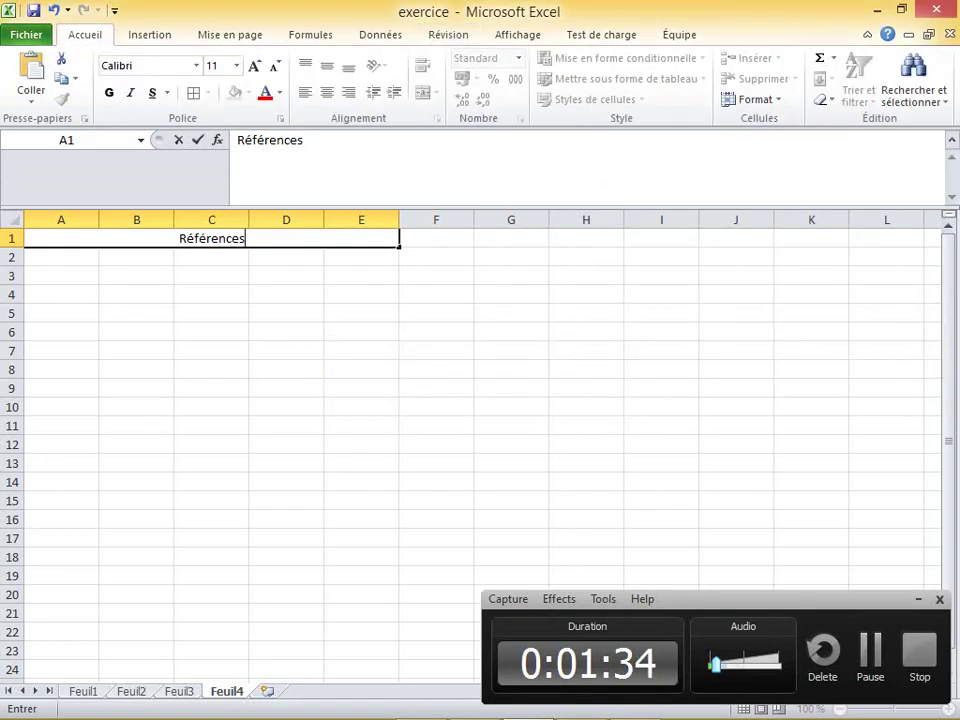
left_click(286, 313)
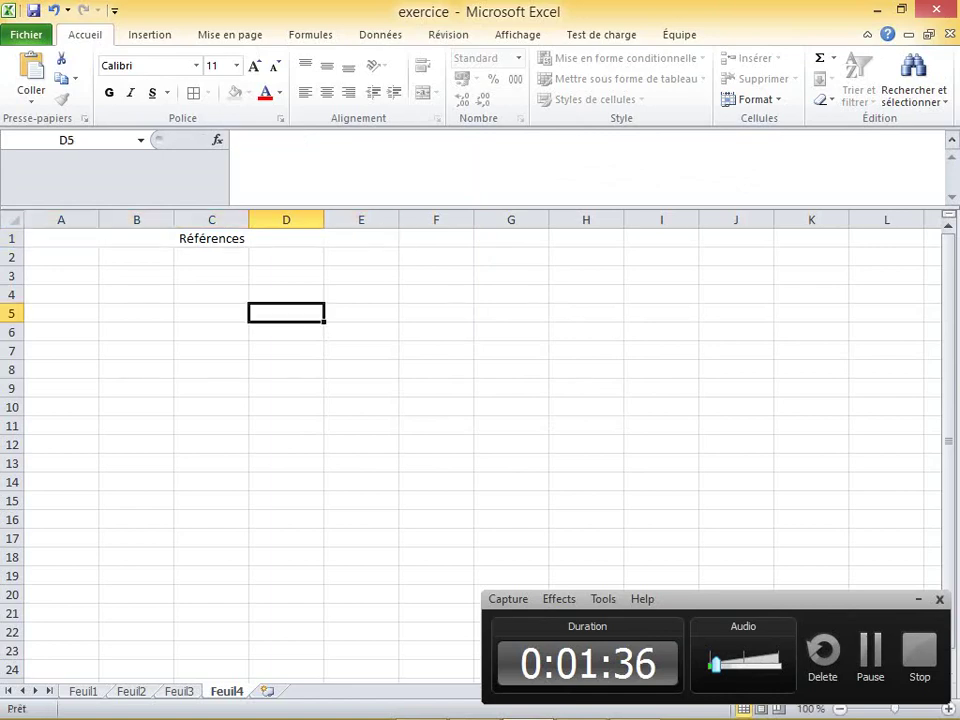
left_click_drag(61, 238, 361, 238)
left_click(425, 92)
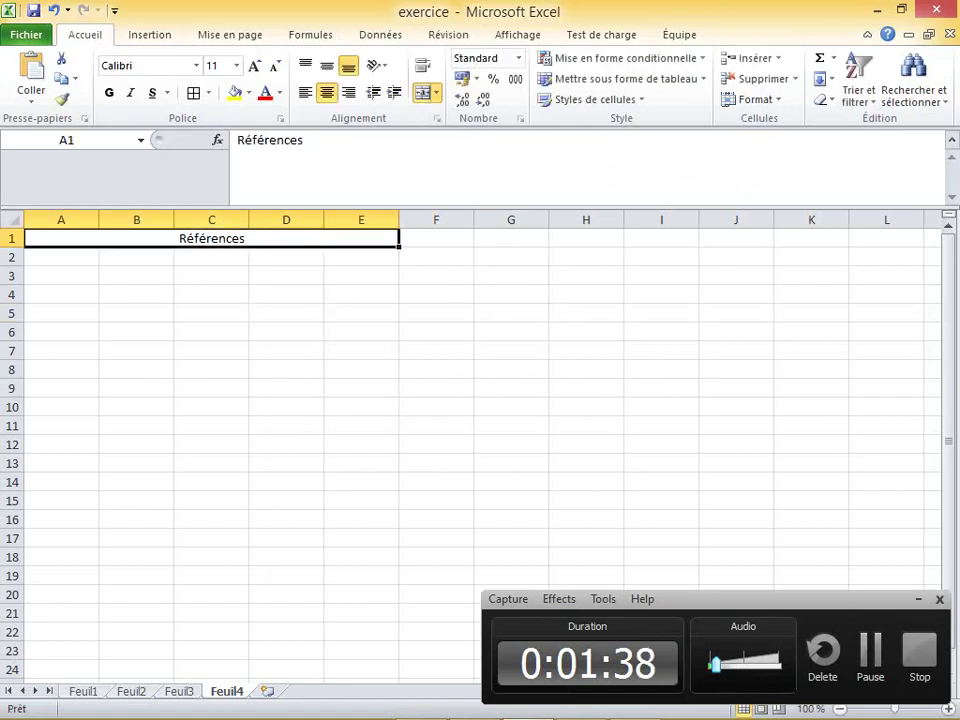
left_click(234, 92)
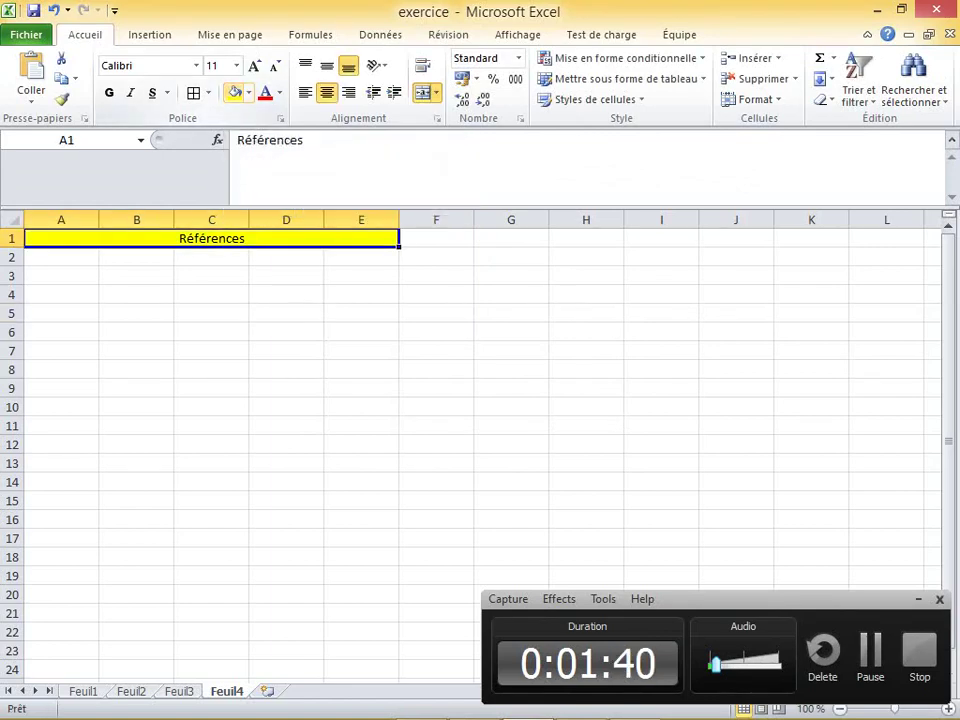
left_click(265, 92)
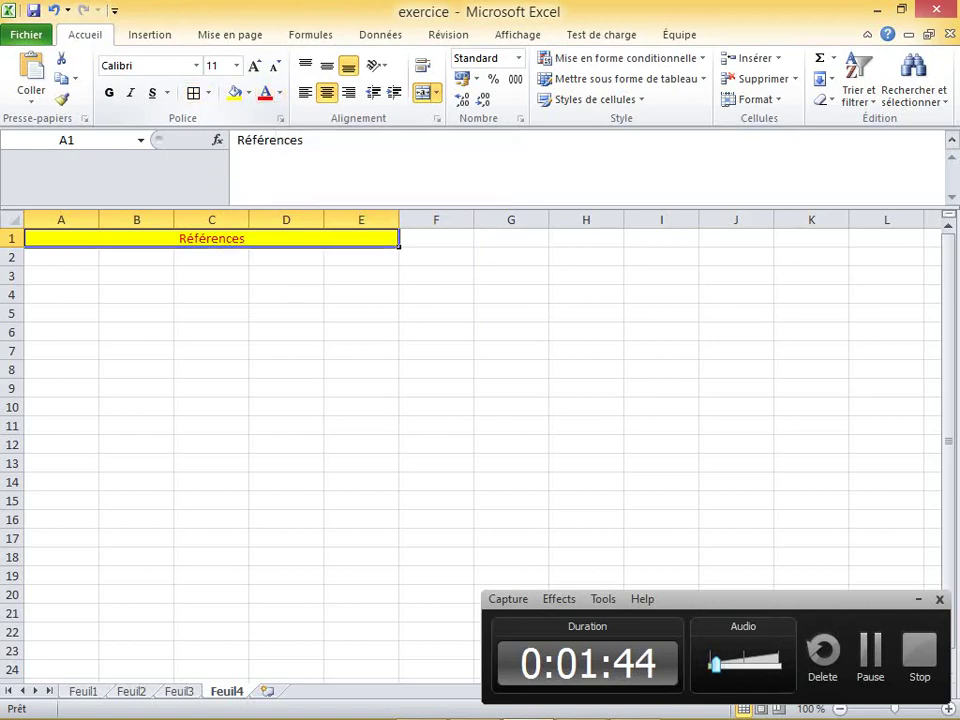
Merge and centre cells A3:B3
left_click(286, 331)
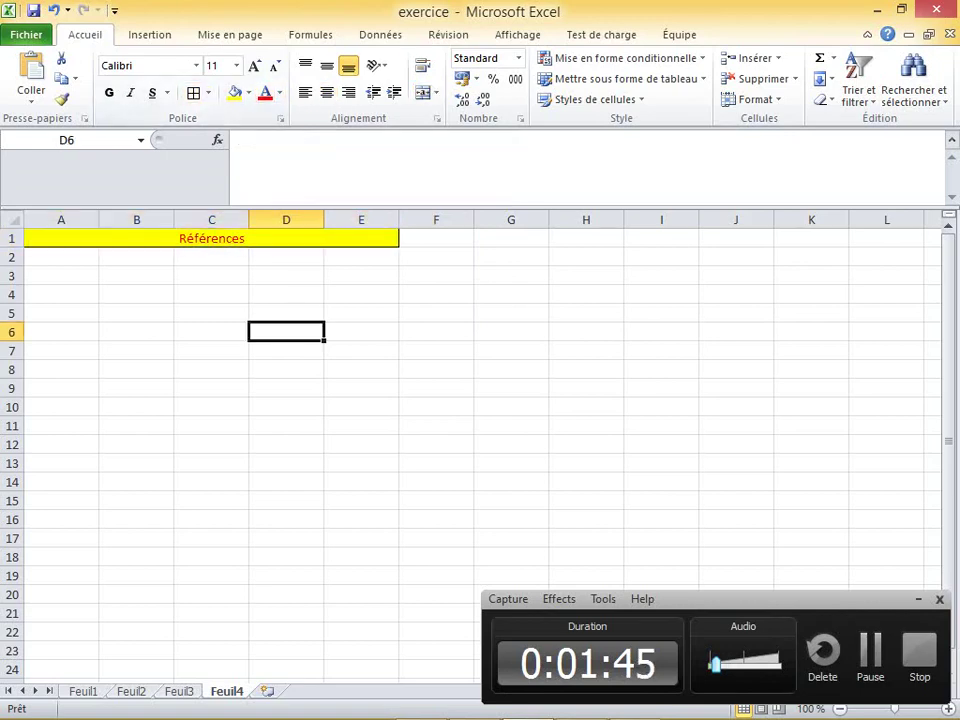
left_click(61, 275)
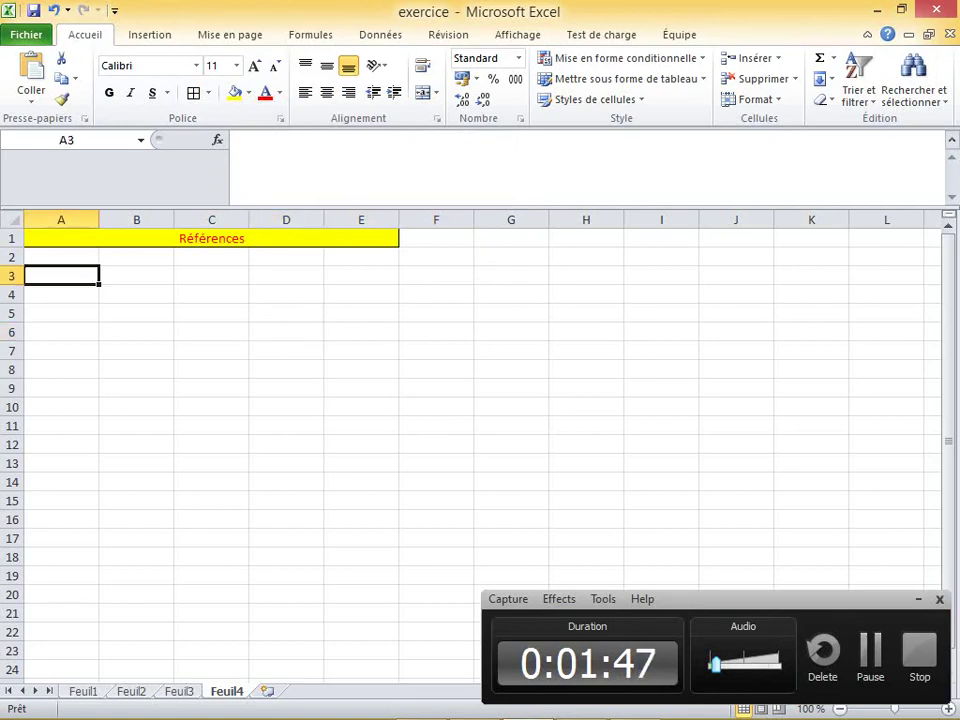
key("shift+Right")
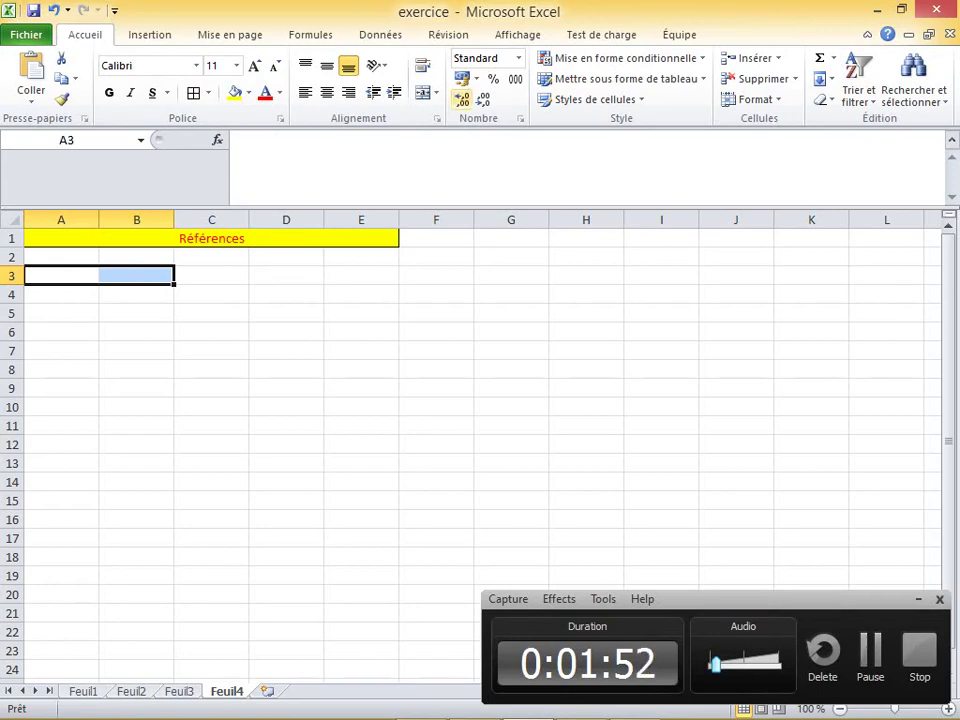
left_click(436, 92)
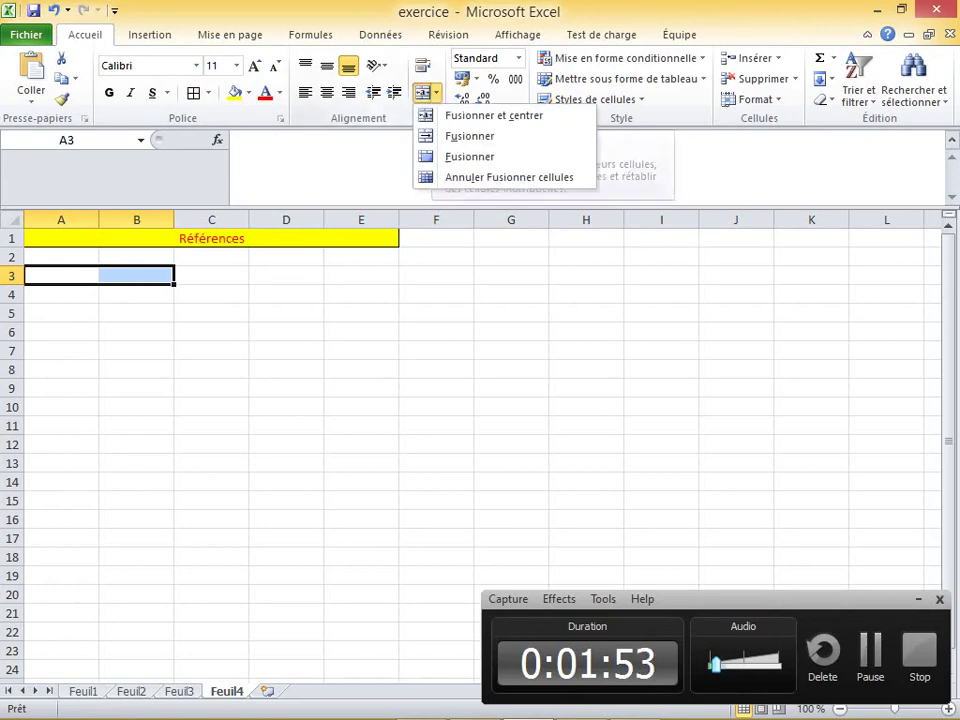
left_click(494, 115)
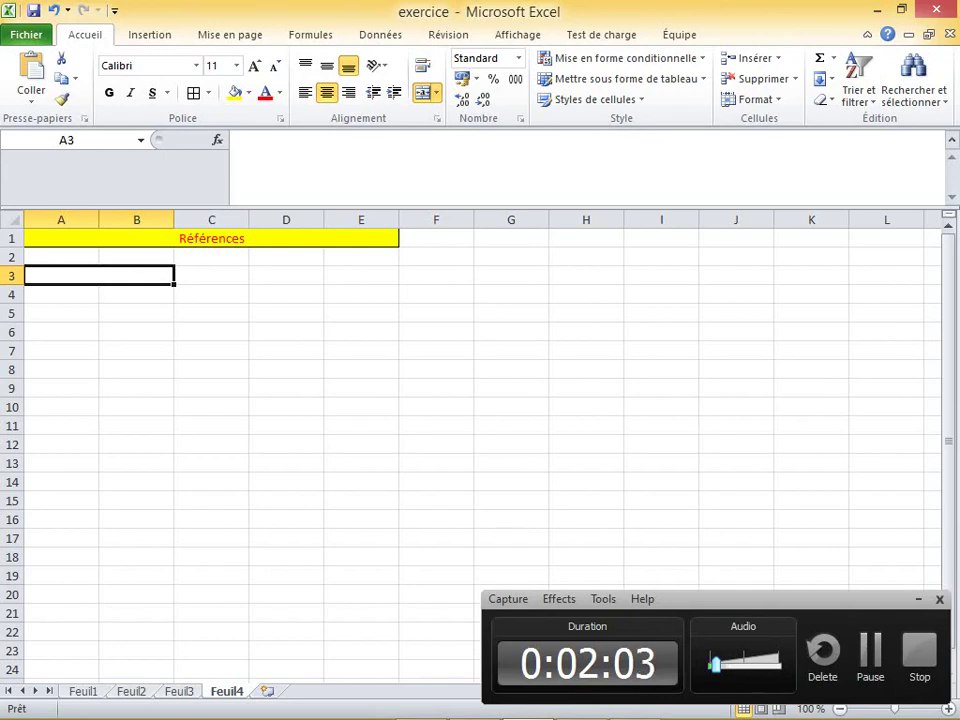
Label the merged A3 cell 'Relative' in white text on a blue fill
type("R")
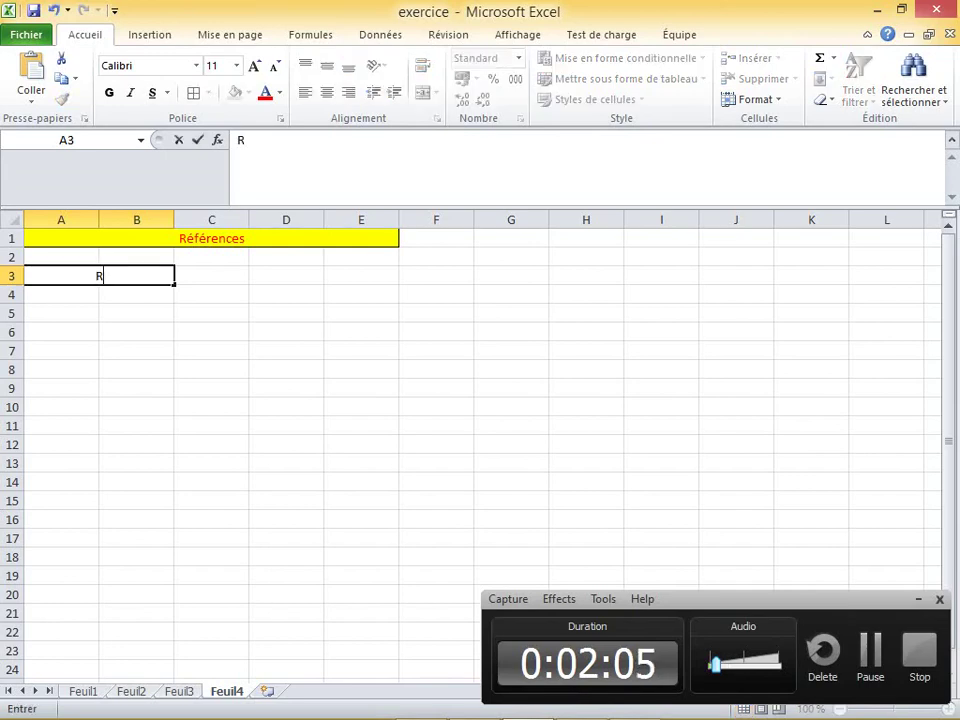
type("elat")
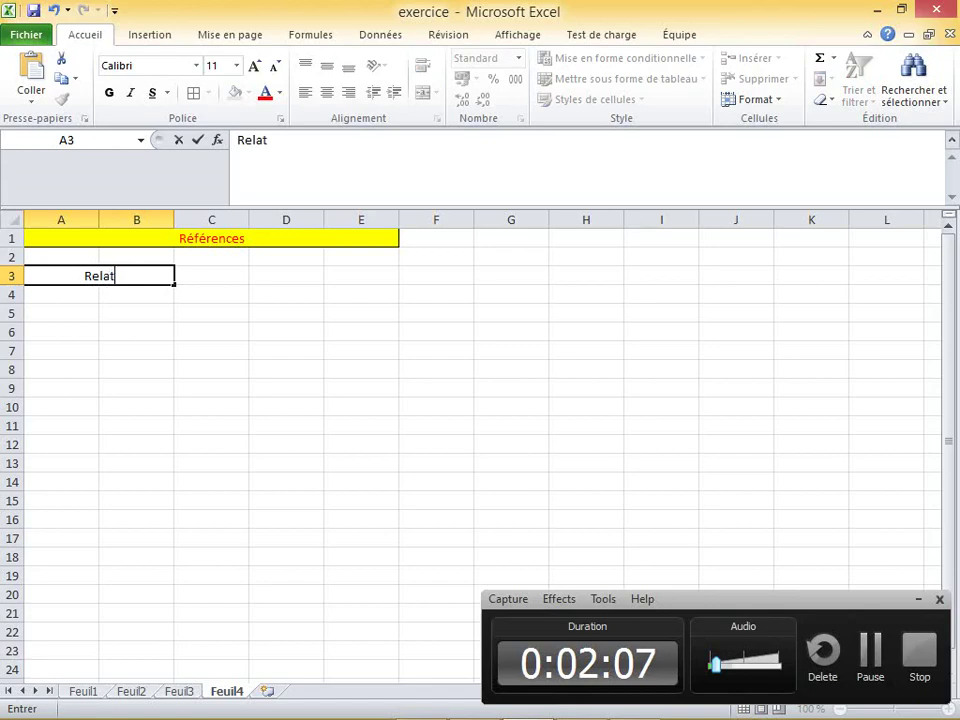
type("ive")
left_click(211, 351)
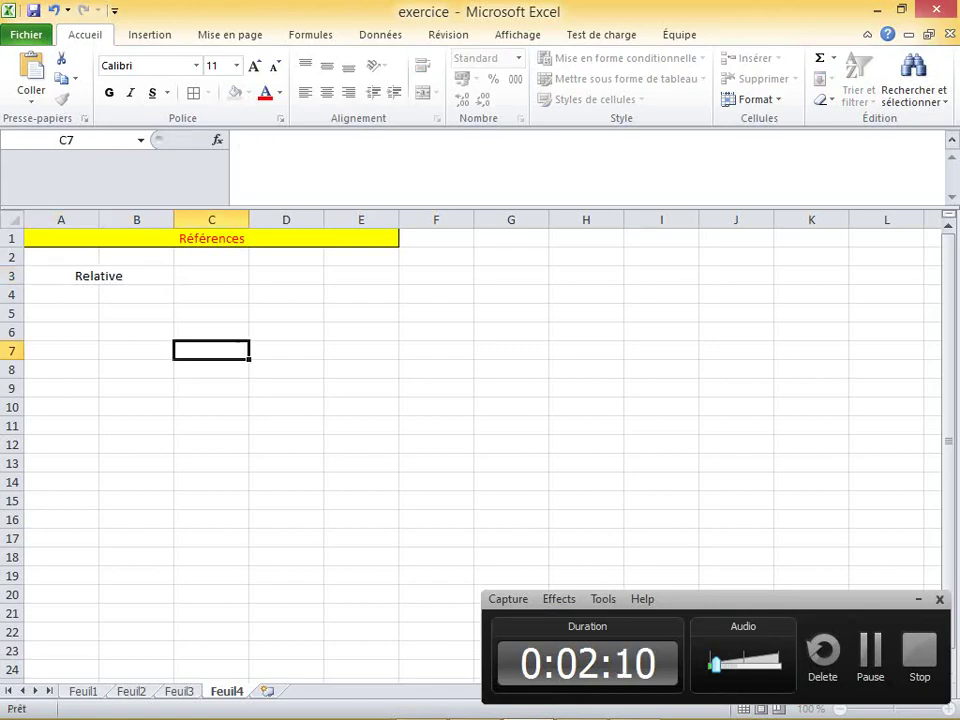
left_click(98, 276)
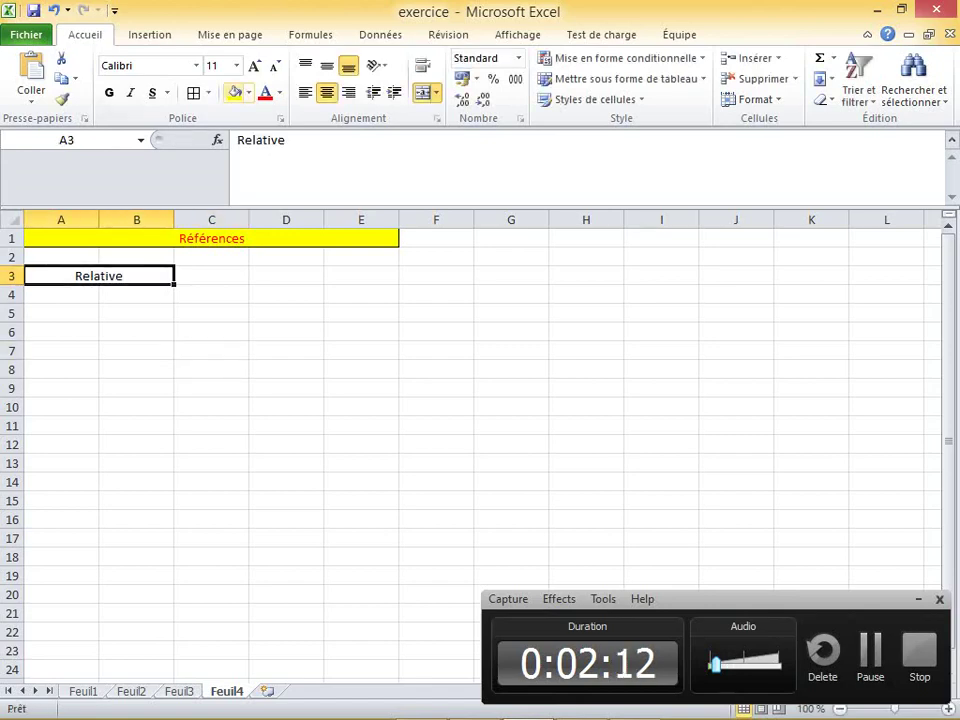
left_click(248, 92)
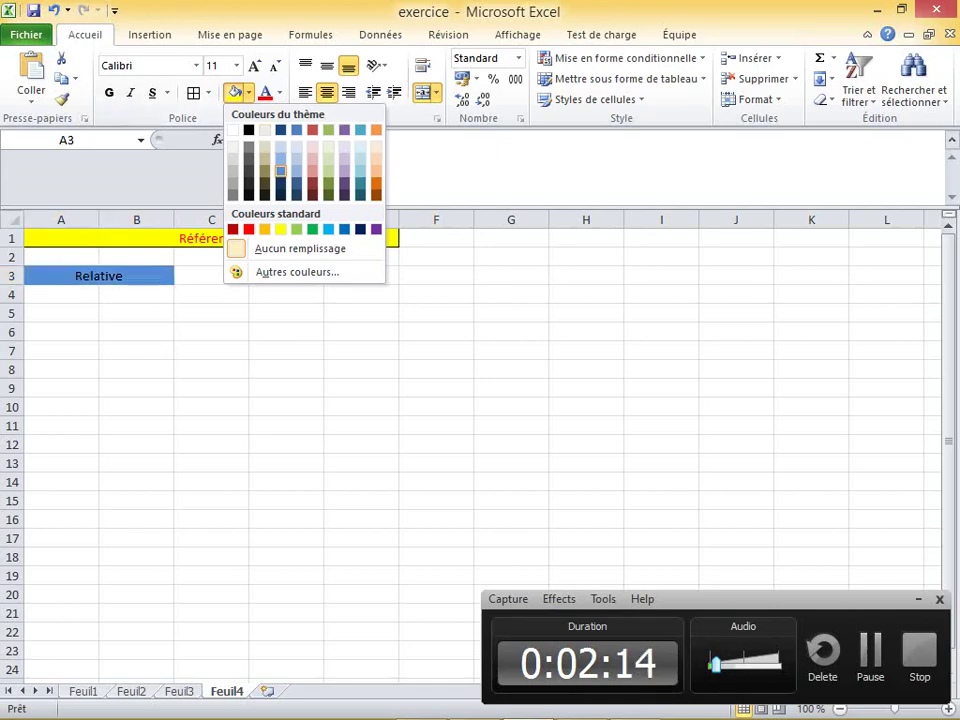
left_click(297, 130)
left_click(279, 92)
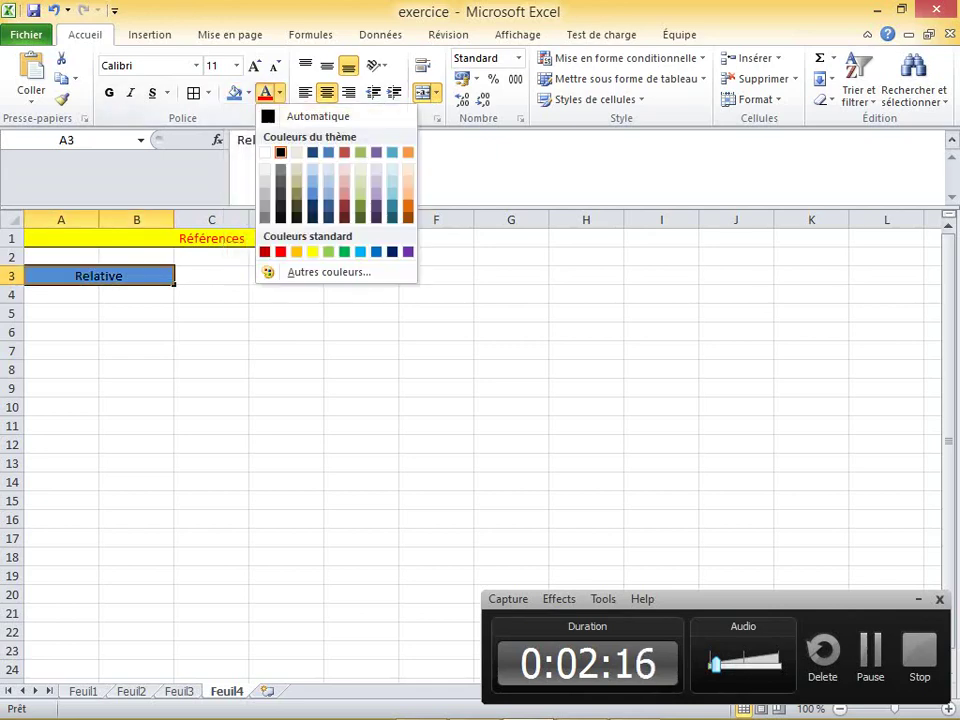
left_click(264, 152)
left_click(211, 405)
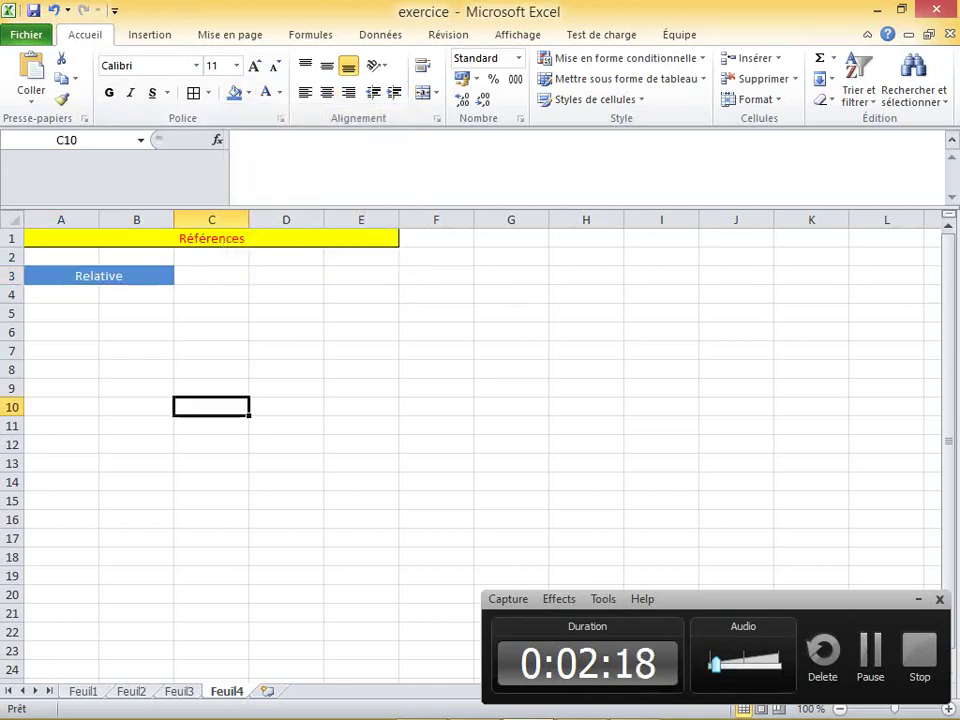
left_click(136, 313)
Enter 11, 22 and 33 in cells B5, B6 and B7
type("11")
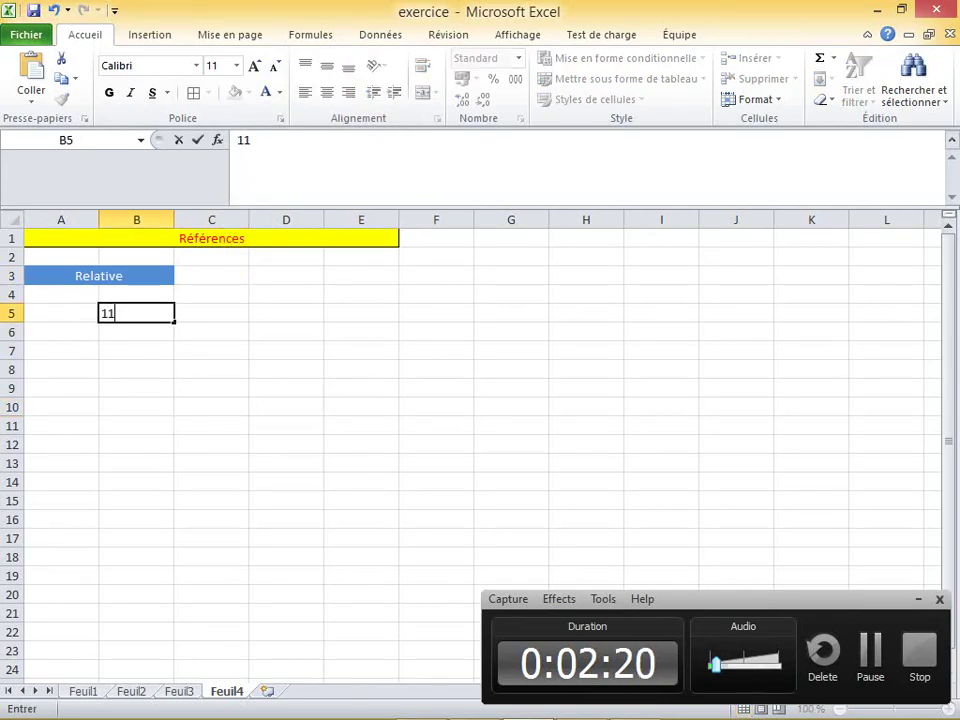
key("Return")
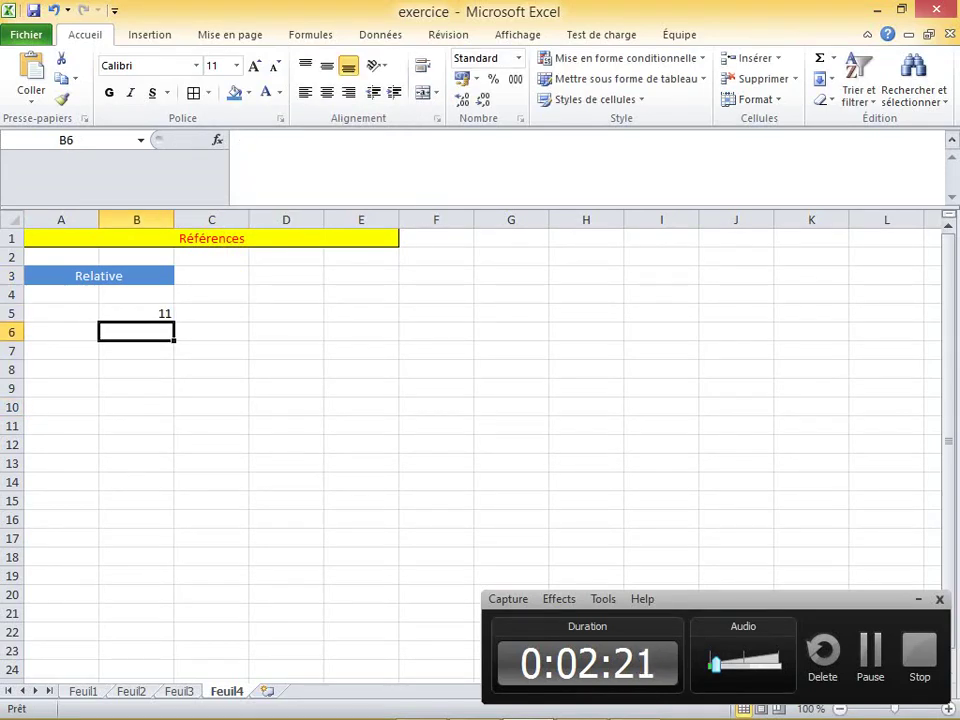
type("22")
key("Return")
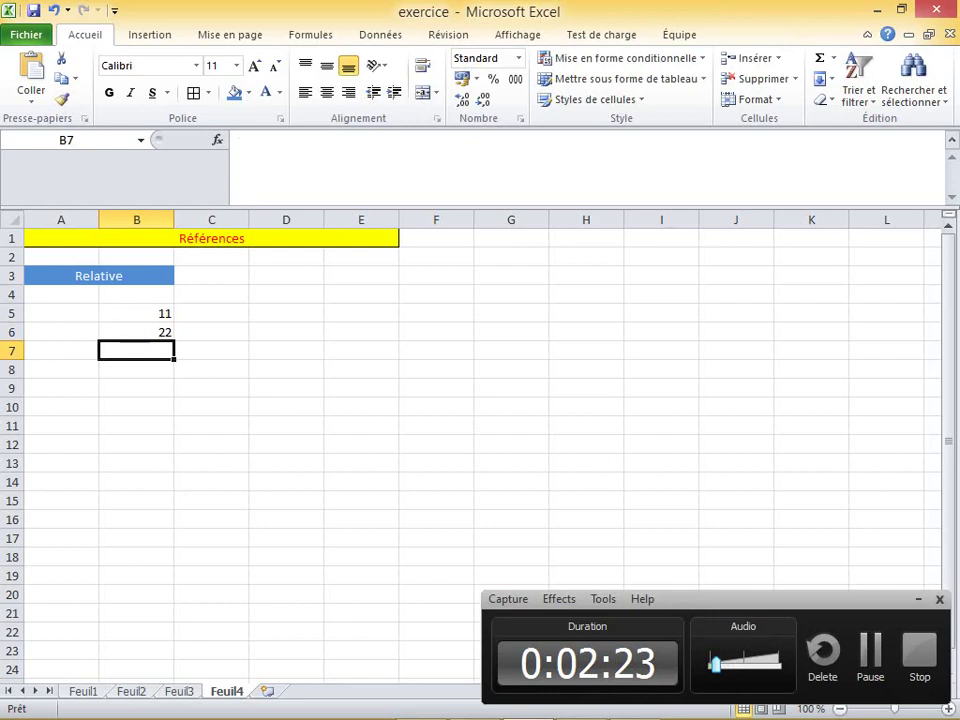
type("33")
left_click(211, 313)
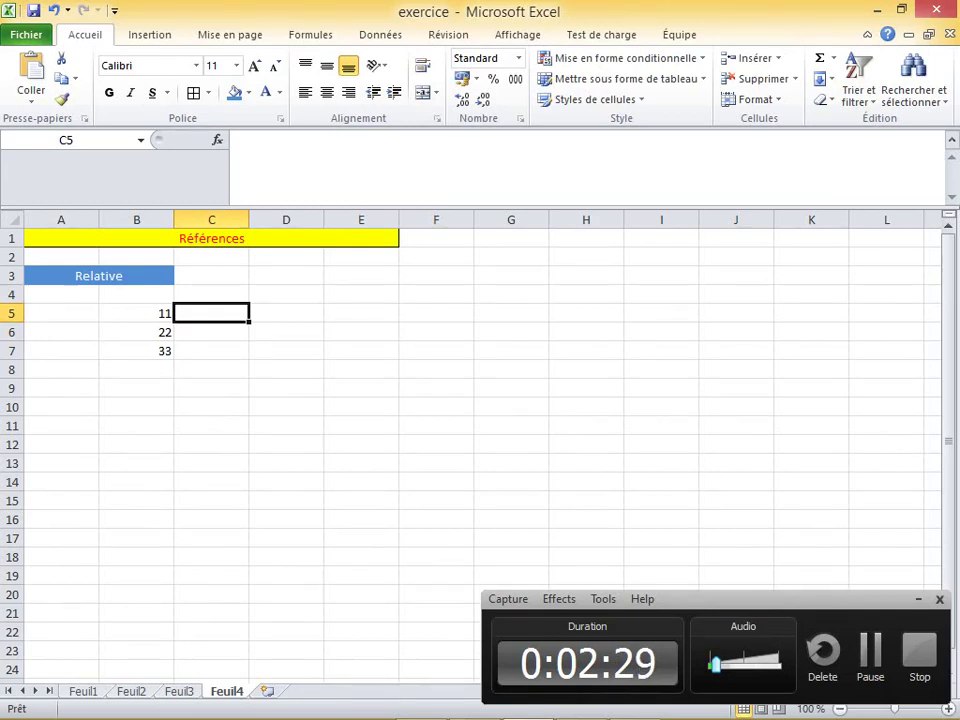
Enter =B5 in C5, fill it down to C7, then undo the fill
left_click(136, 313)
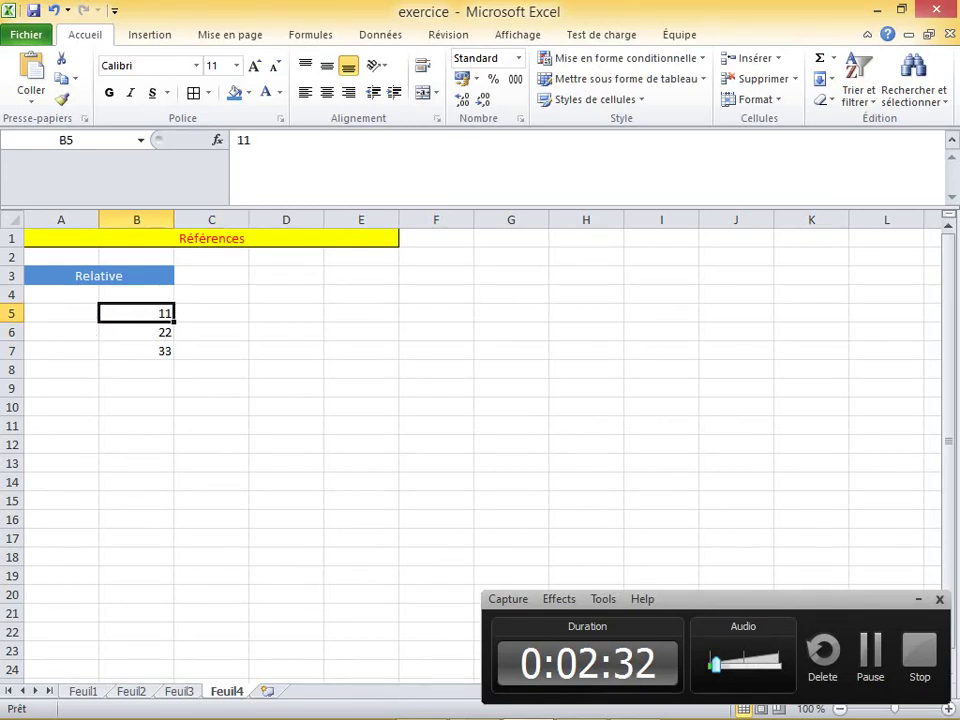
left_click(211, 313)
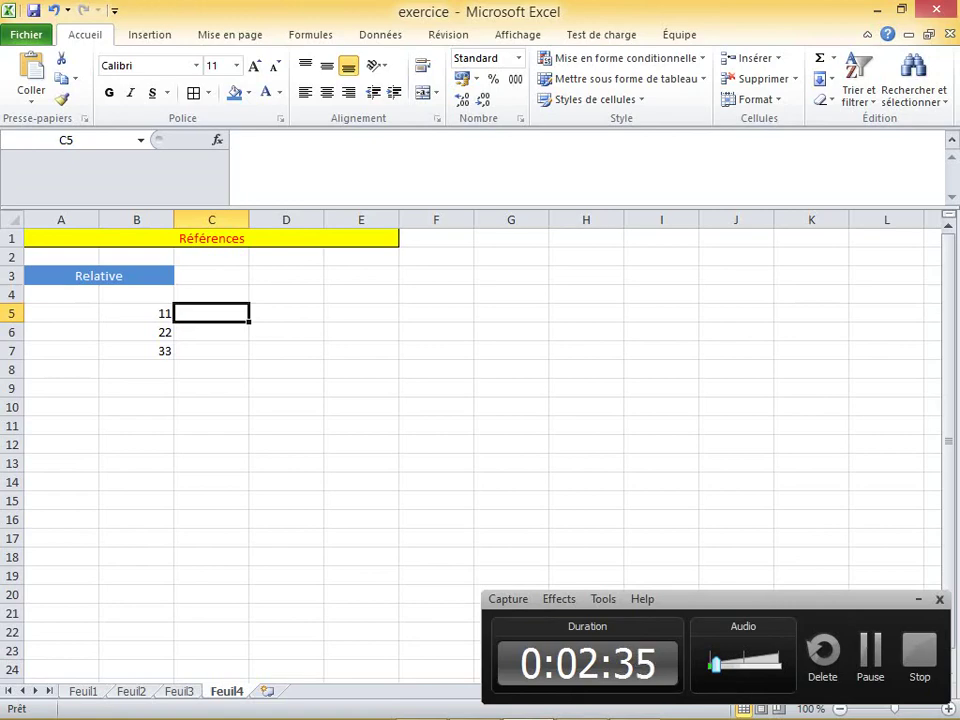
type("=")
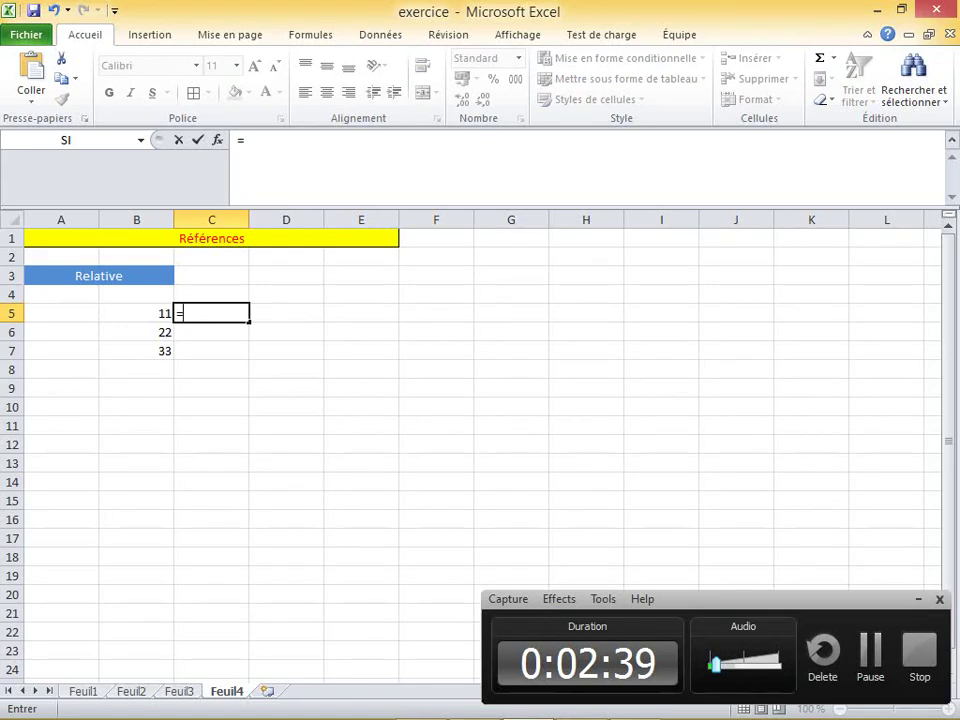
type("B5")
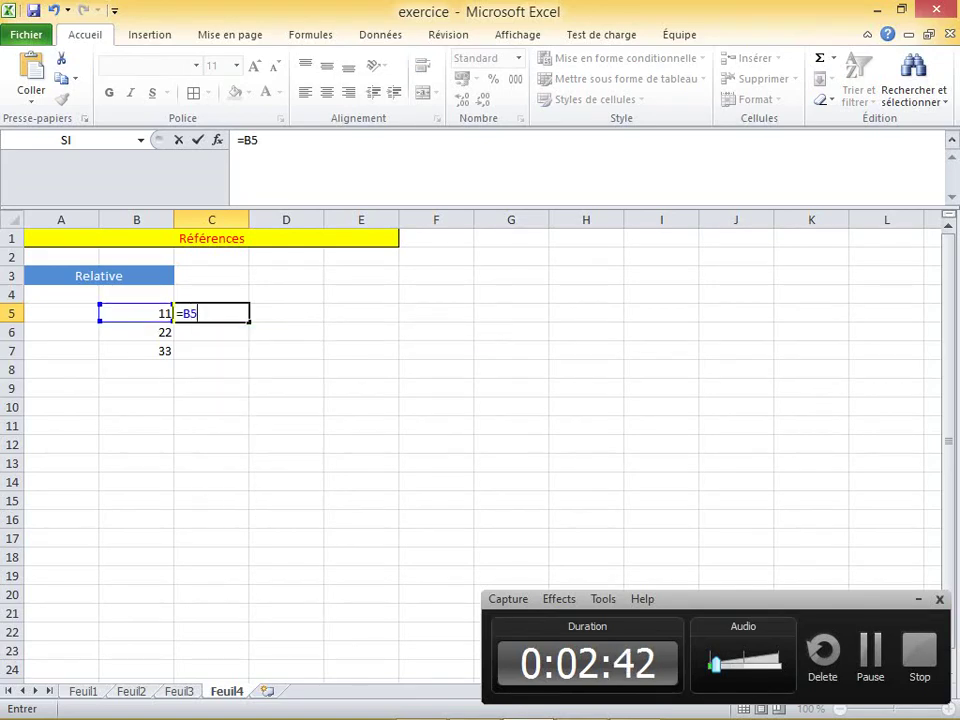
key("Return")
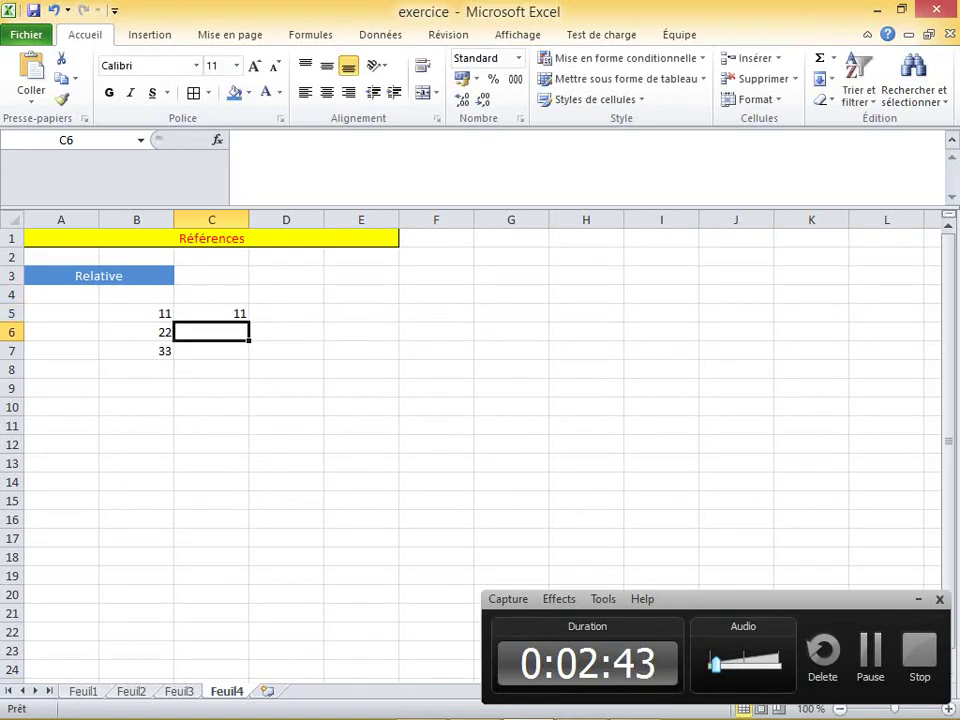
left_click(211, 313)
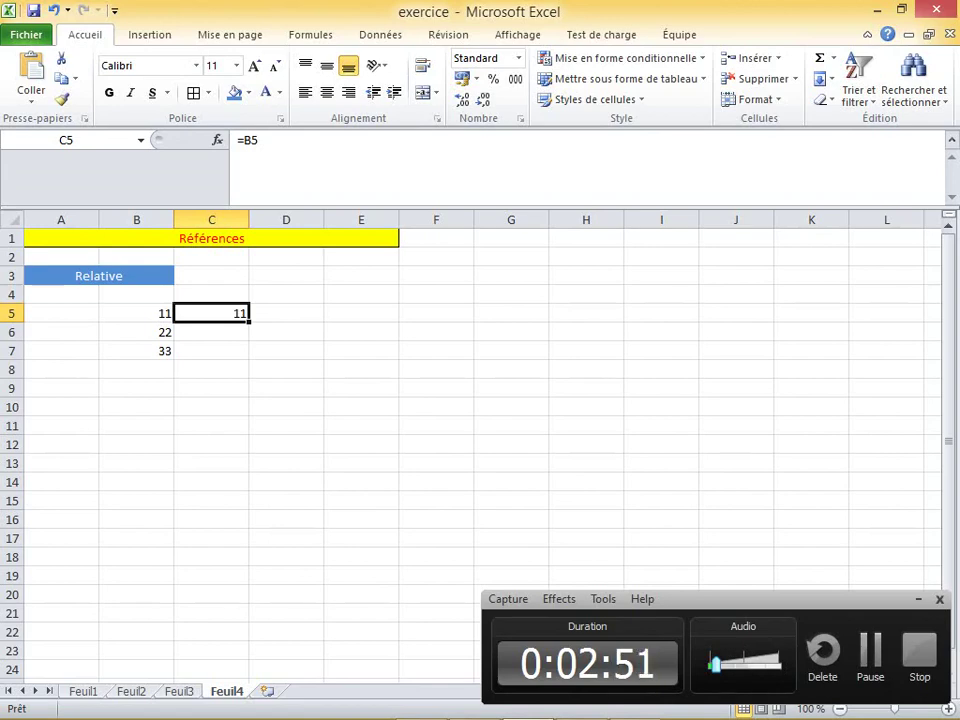
left_click_drag(211, 313, 249, 358)
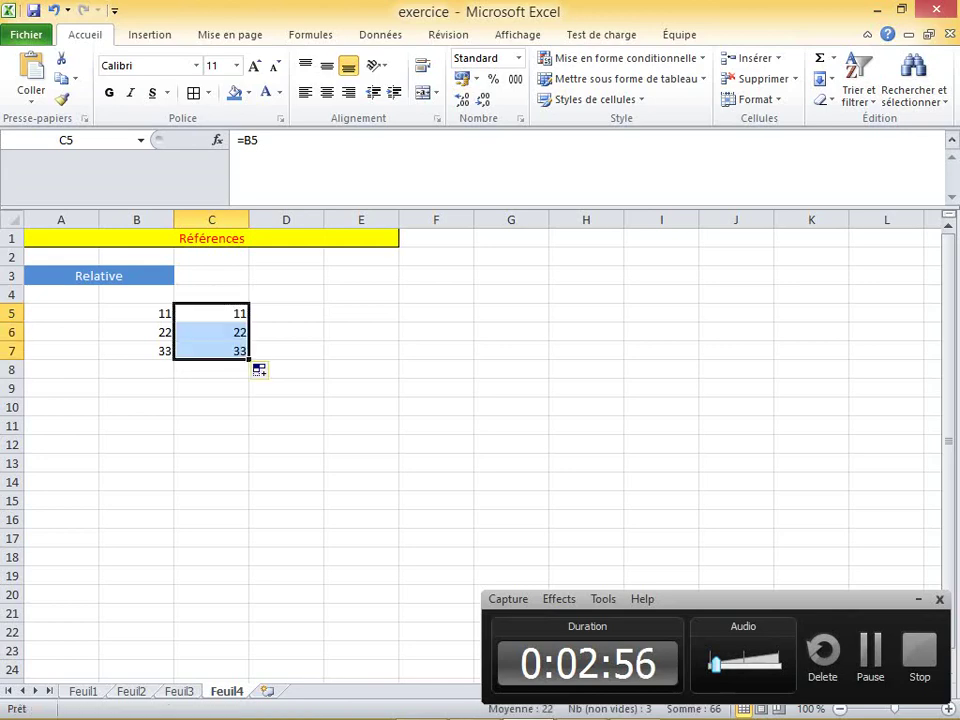
left_click(136, 332)
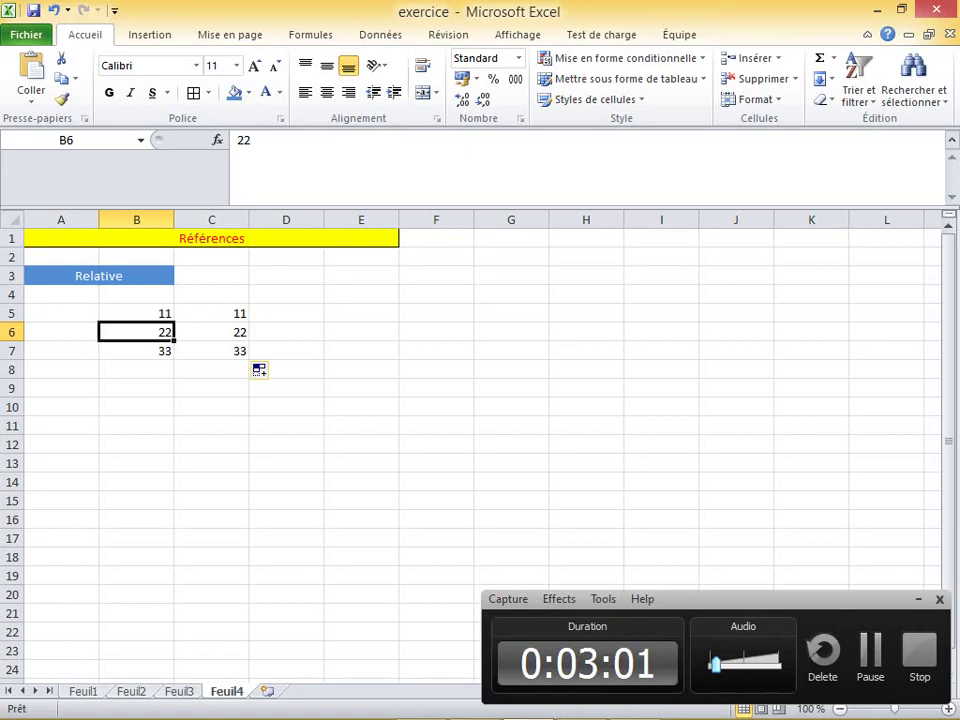
key("ctrl+z")
key("ctrl+z")
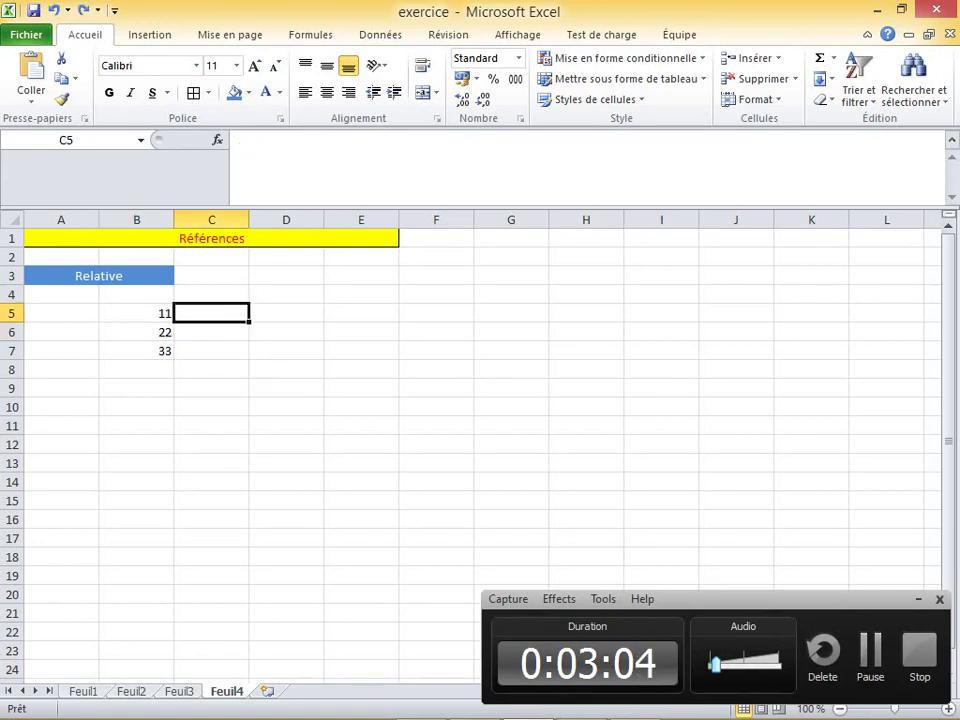
Enter the formula =B5 in A6, correcting an initial =B2
left_click(61, 332)
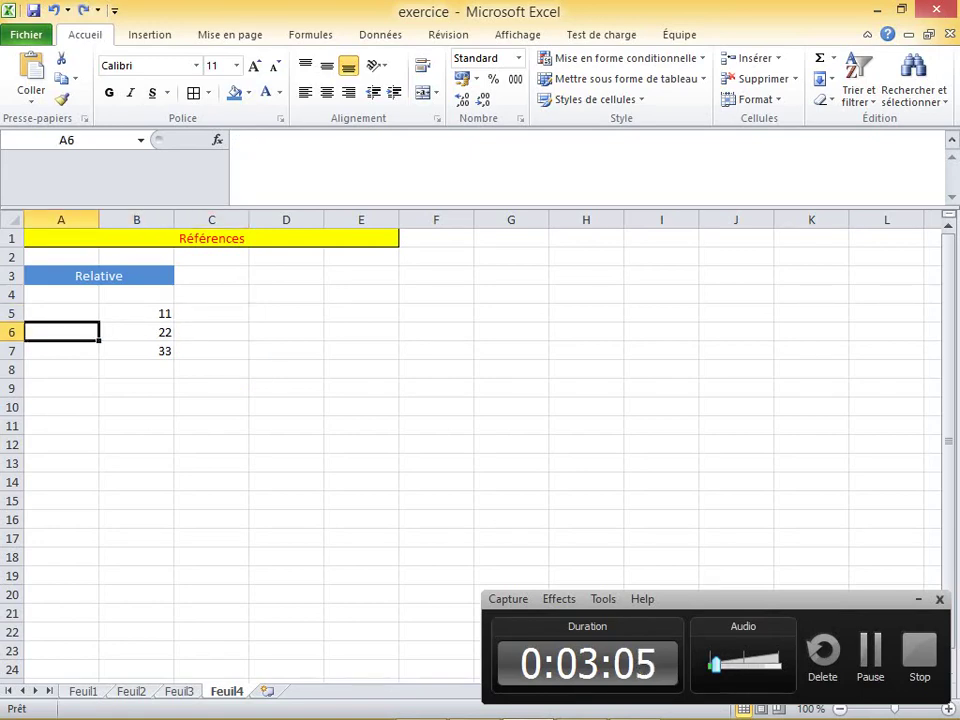
type("=")
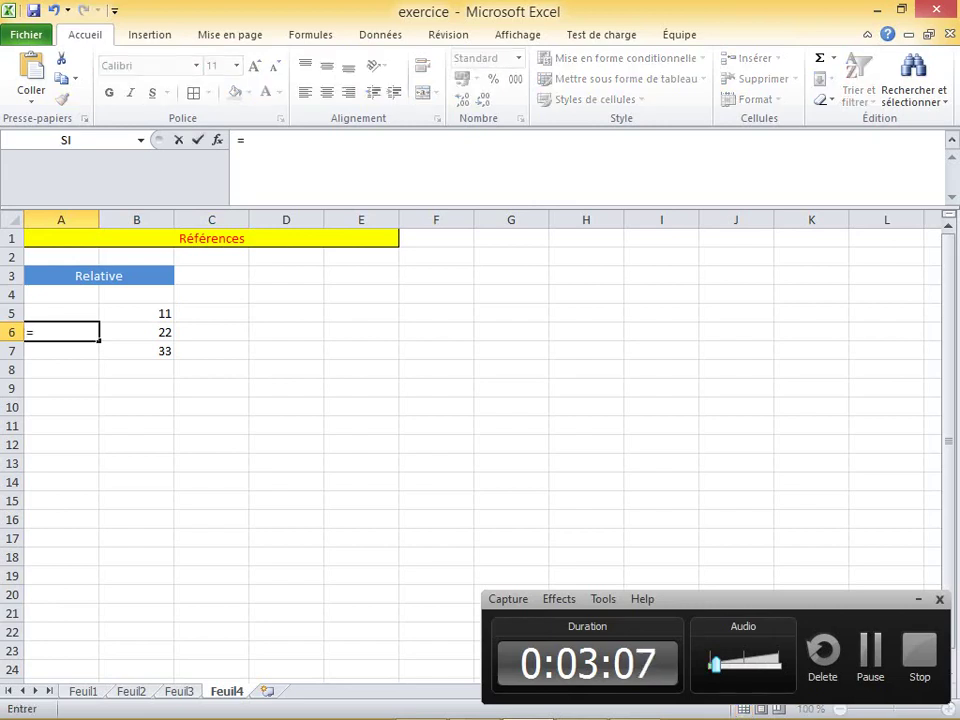
type("B")
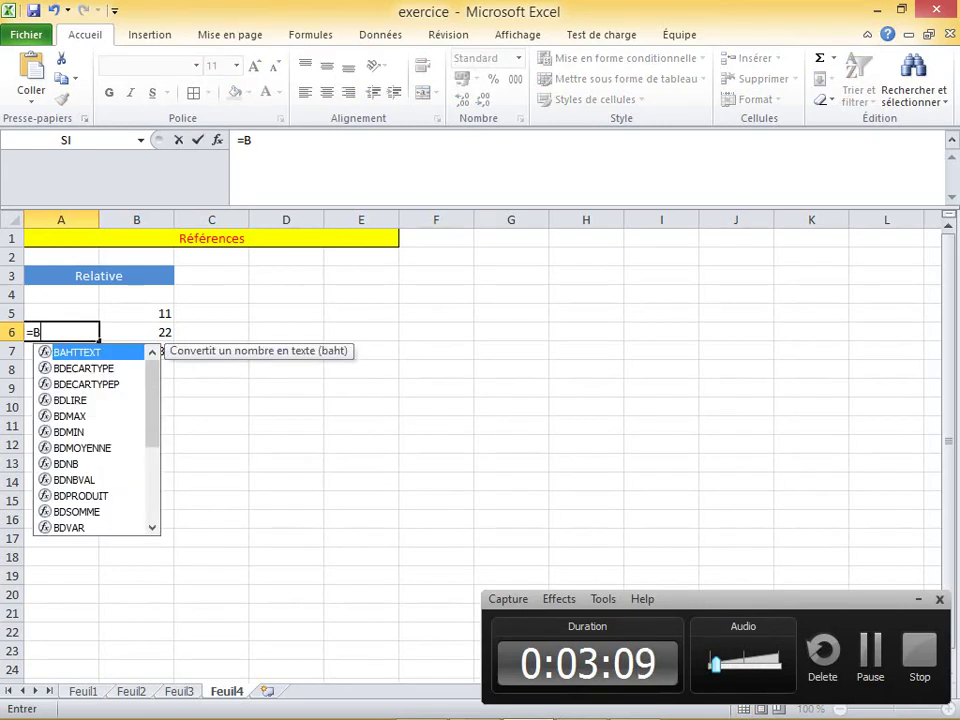
type("2")
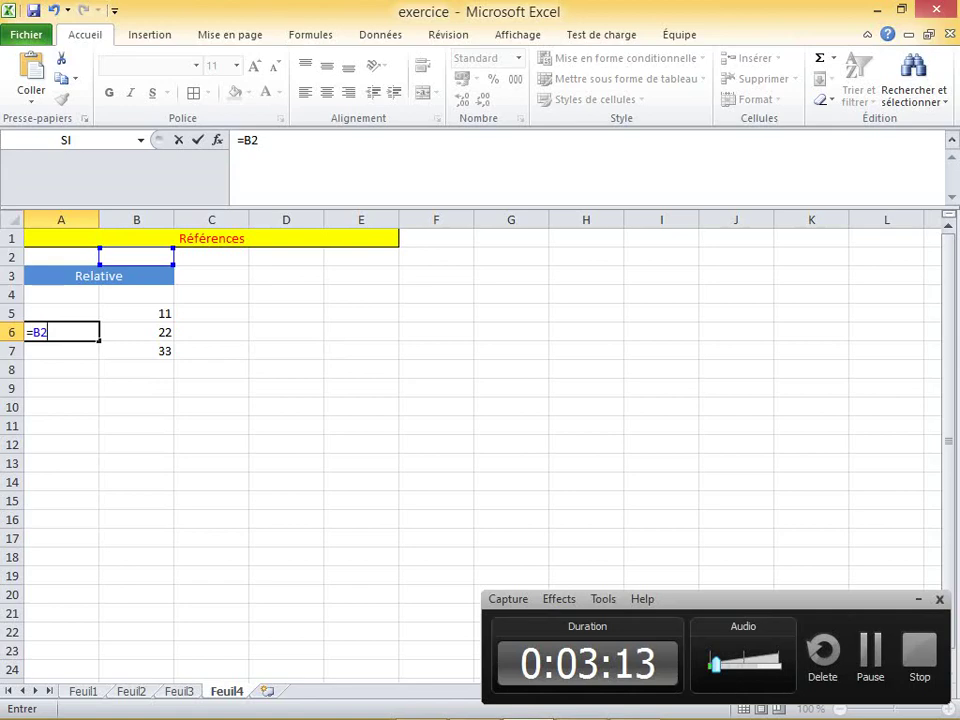
left_click(136, 313)
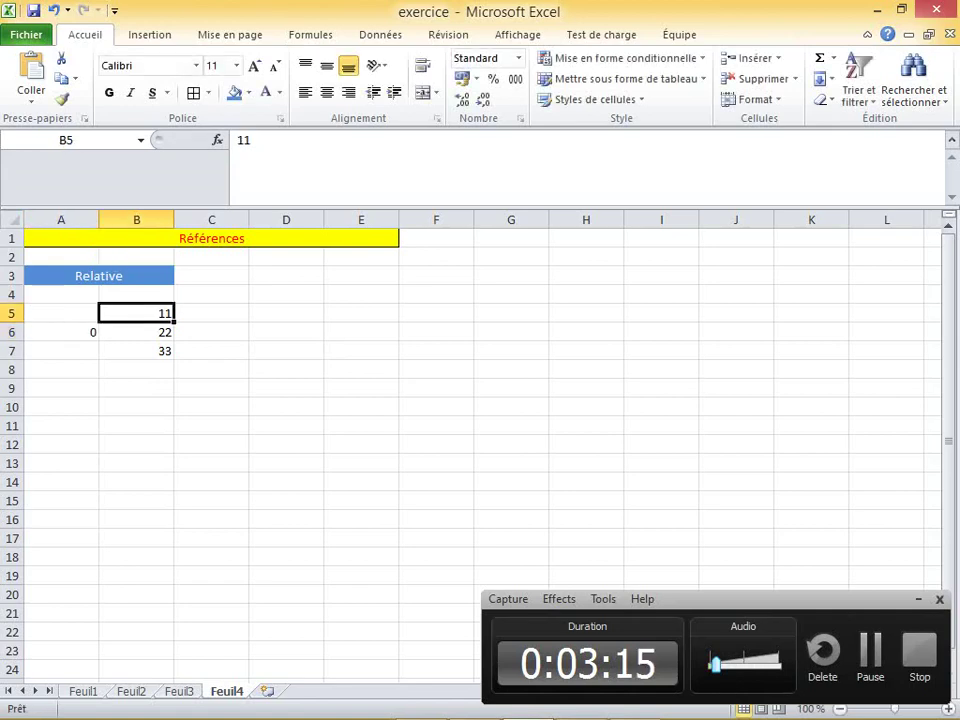
left_click(61, 332)
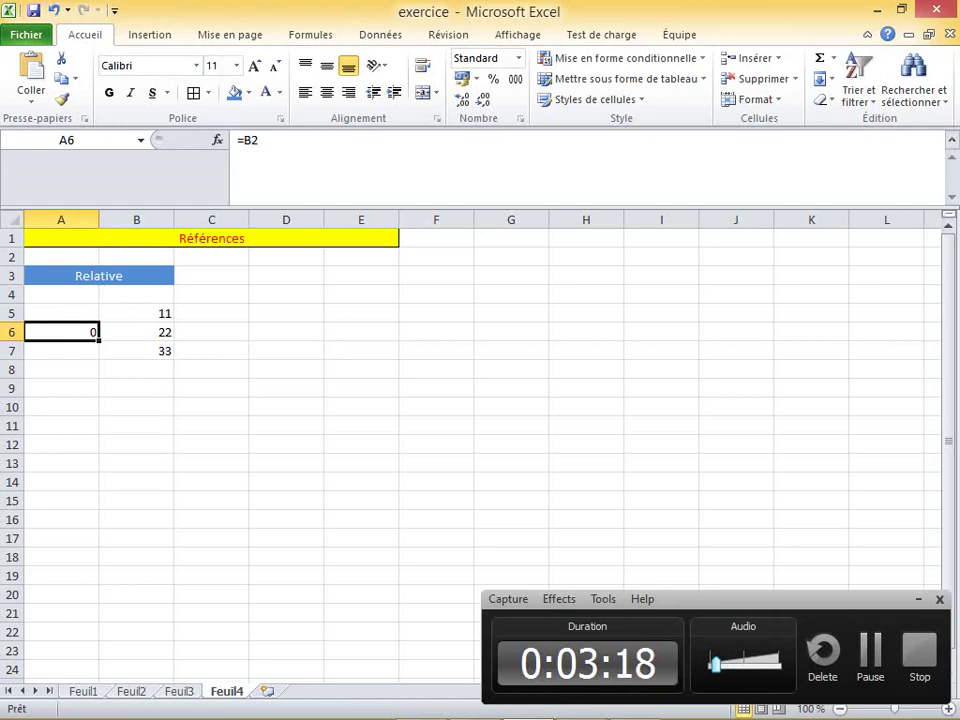
key("F2")
key("BackSpace")
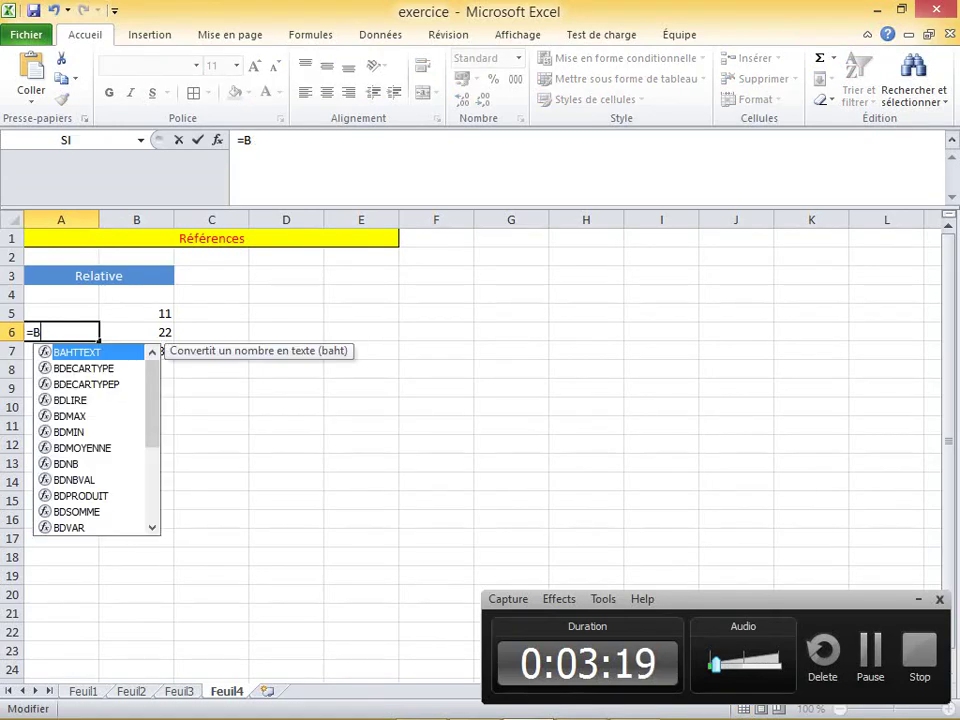
type("5")
key("Return")
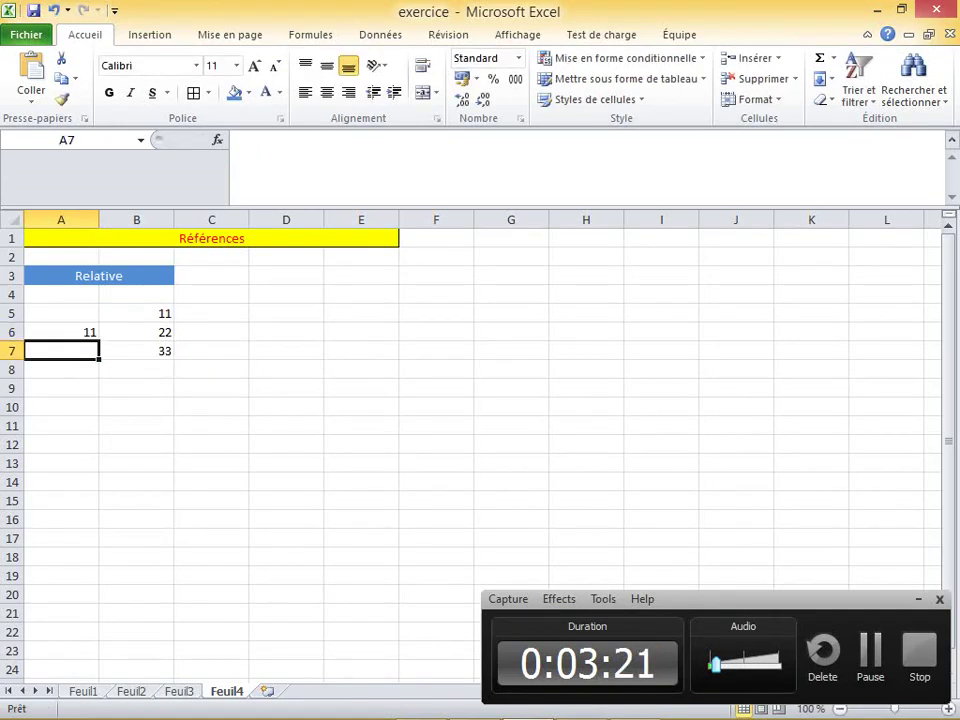
Fill A6's formula down to A8, inspect the copied references, then undo the fill
left_click(61, 332)
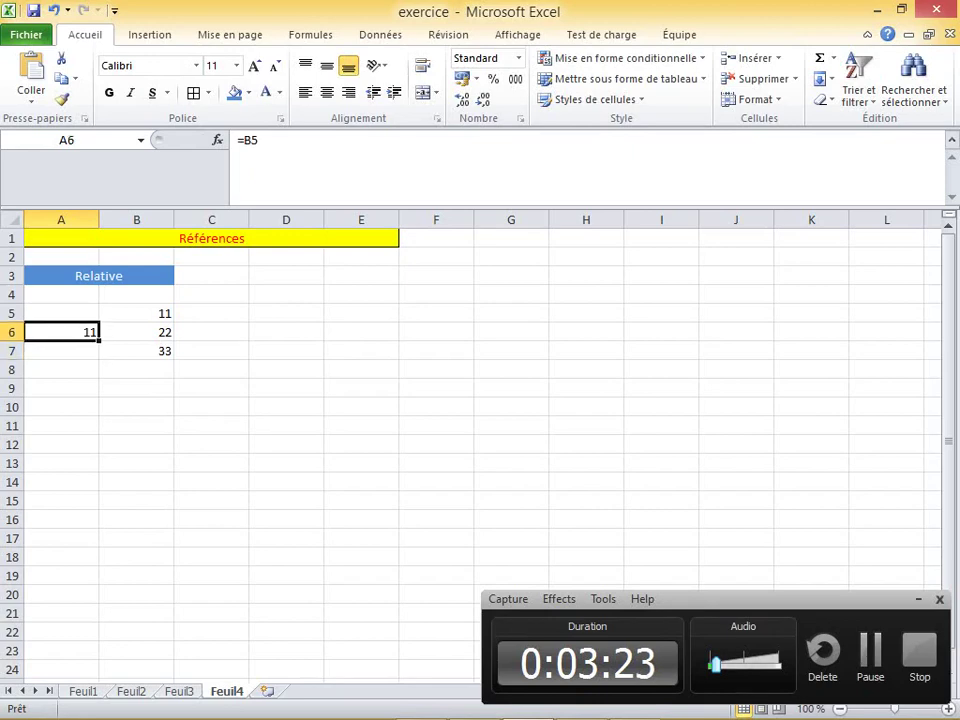
left_click(61, 313)
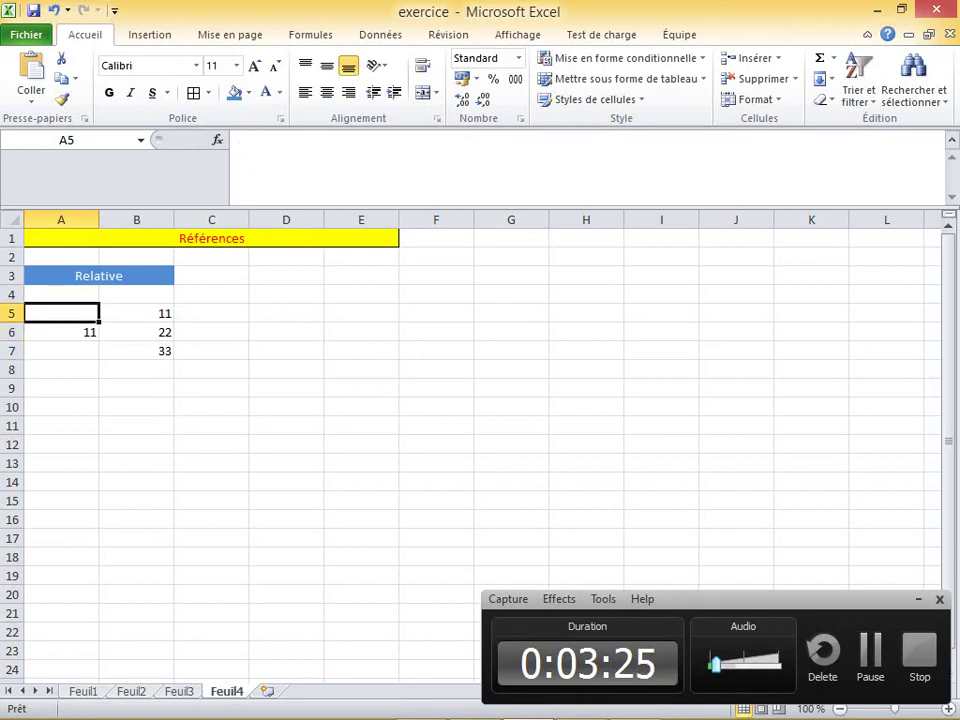
left_click(61, 332)
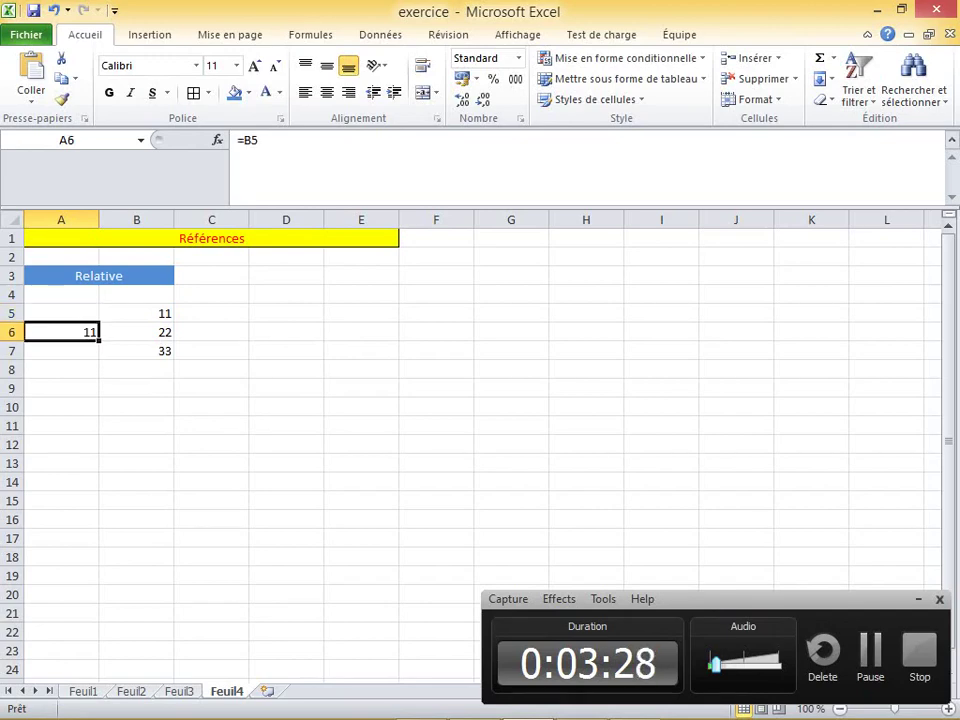
left_click_drag(99, 341, 99, 376)
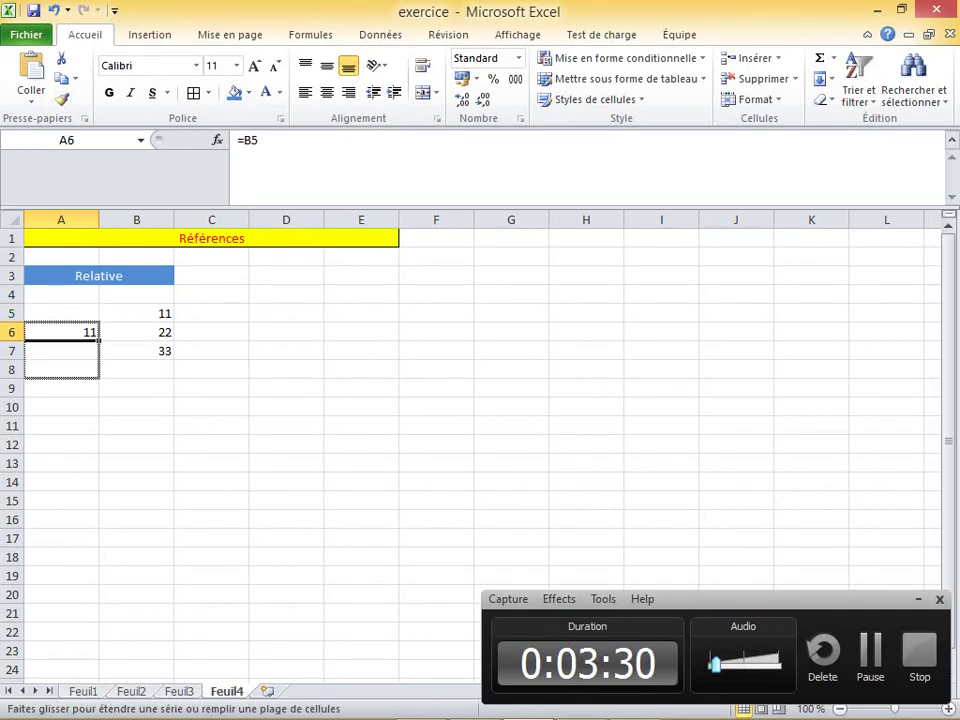
left_click(61, 351)
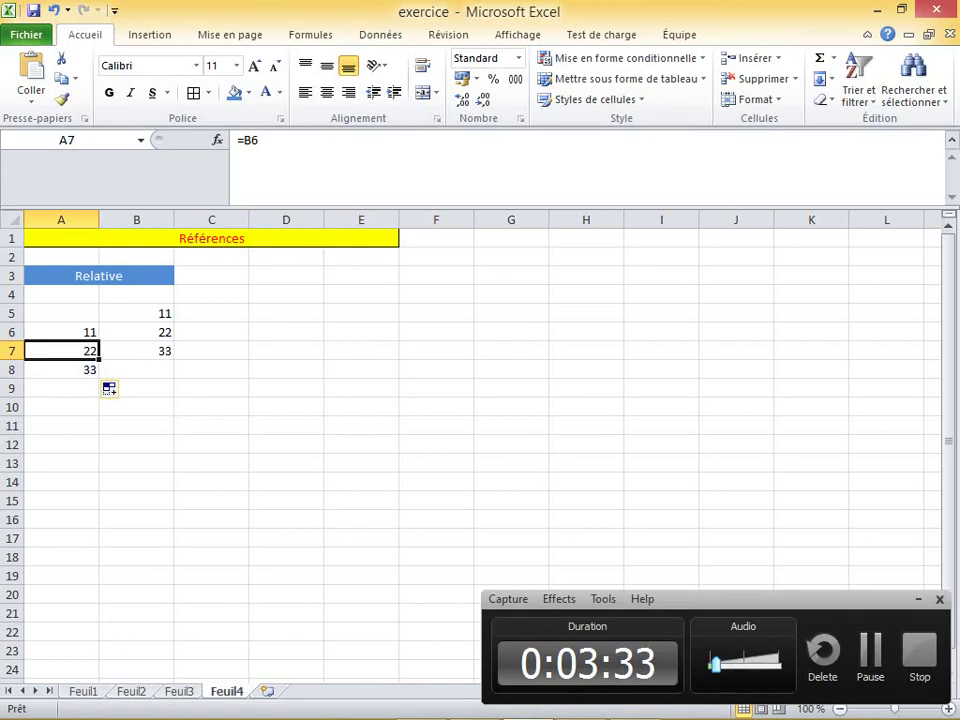
left_click(61, 332)
left_click(136, 332)
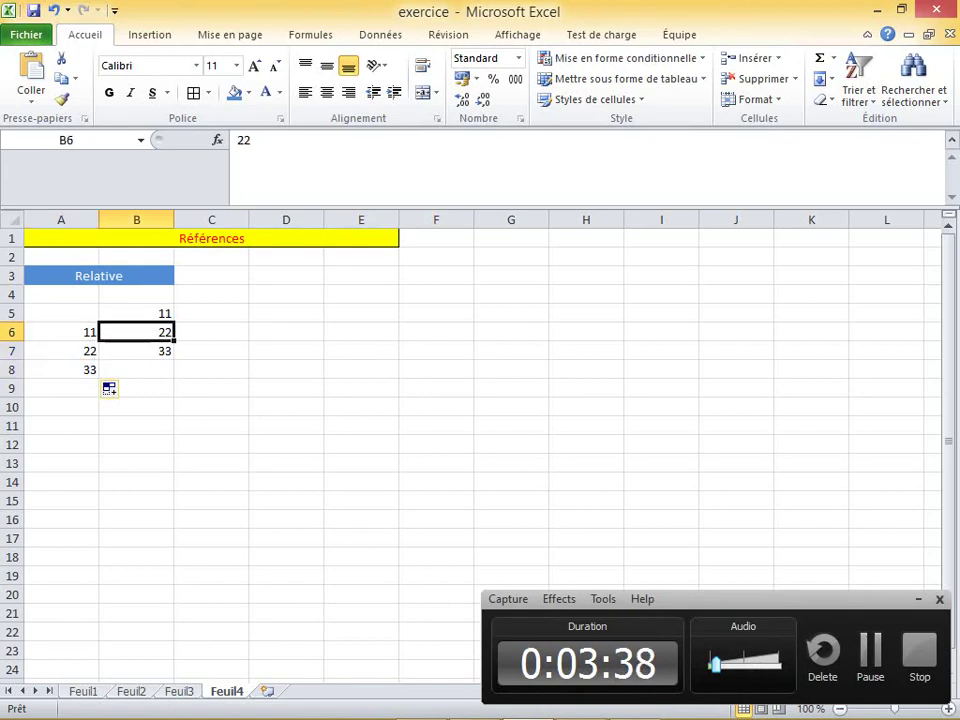
left_click(61, 369)
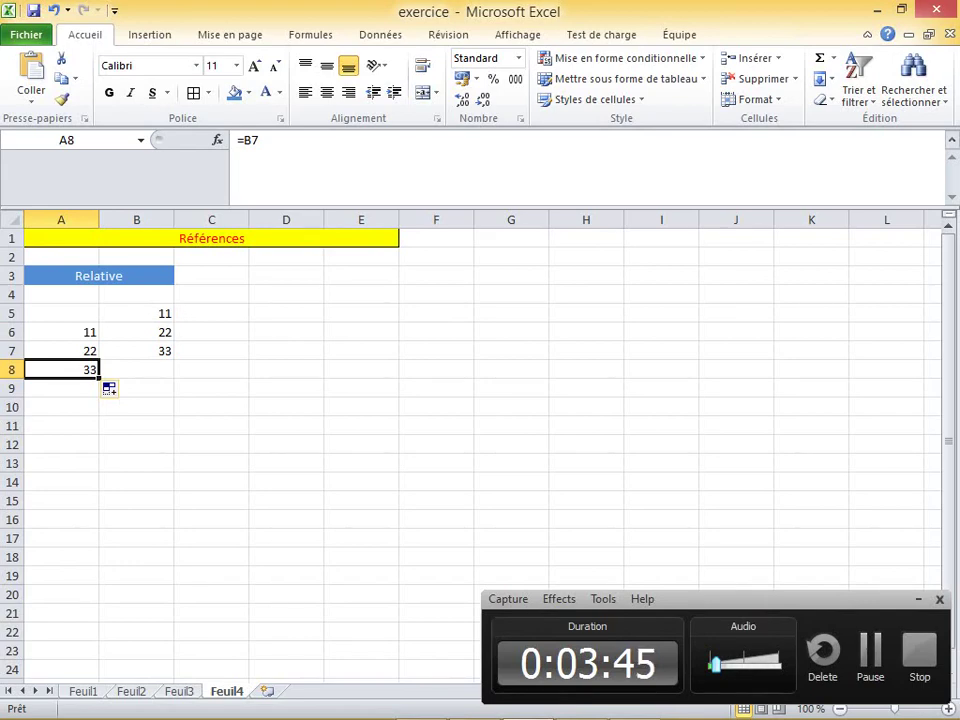
key("ctrl+z")
key("ctrl+z")
key("ctrl+z")
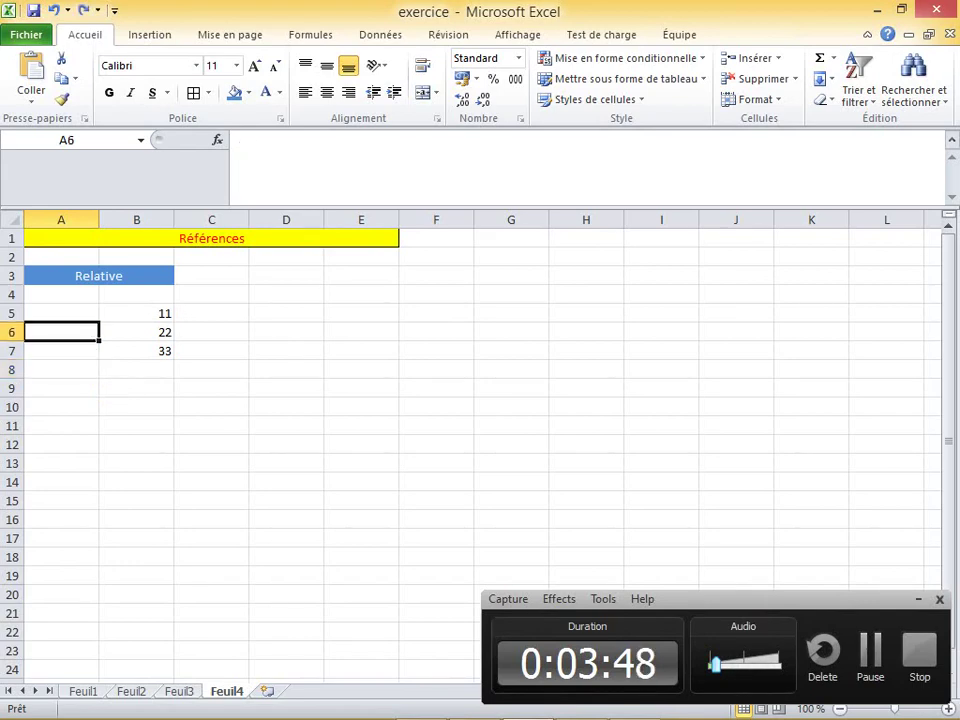
Enter the doubling formula =B5*2 in C7 and compare it with the referenced B5
left_click(211, 332)
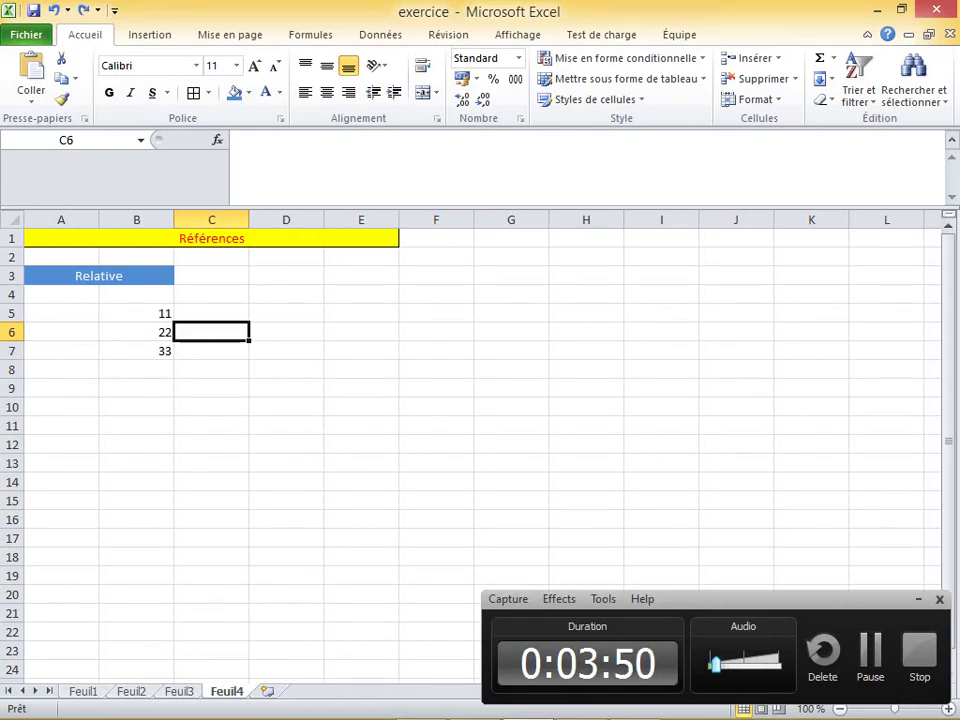
left_click(211, 351)
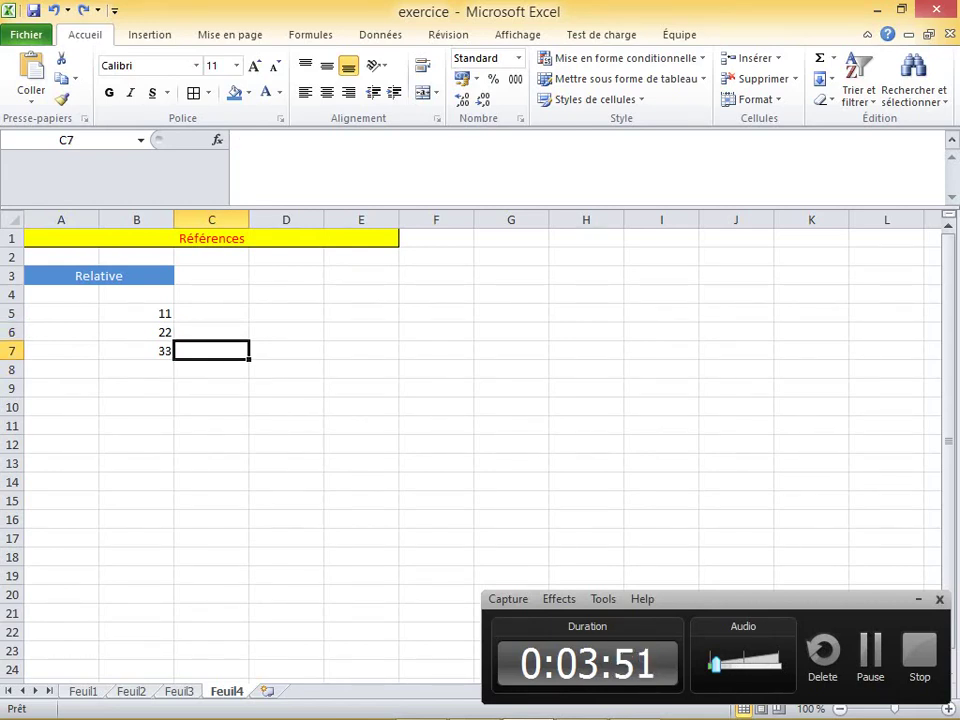
type("=")
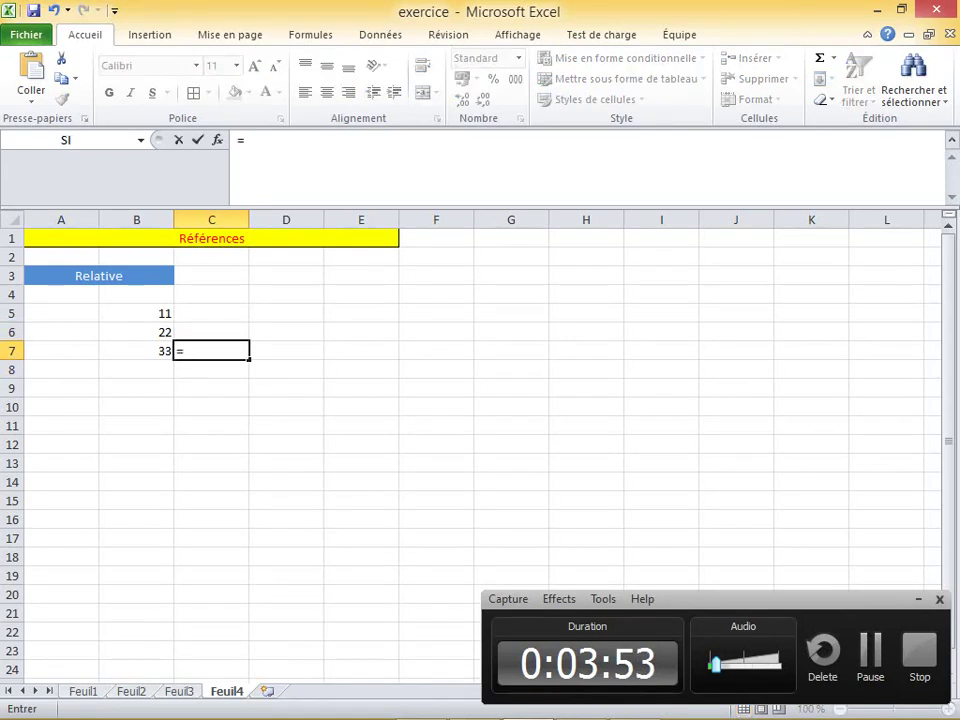
type("B5")
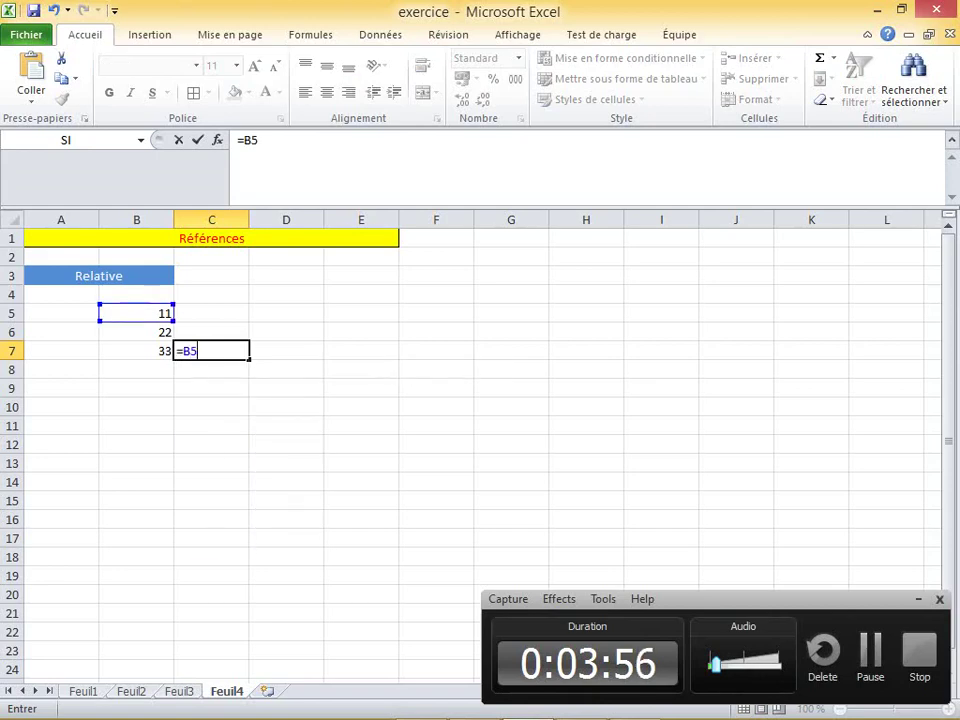
type("*2")
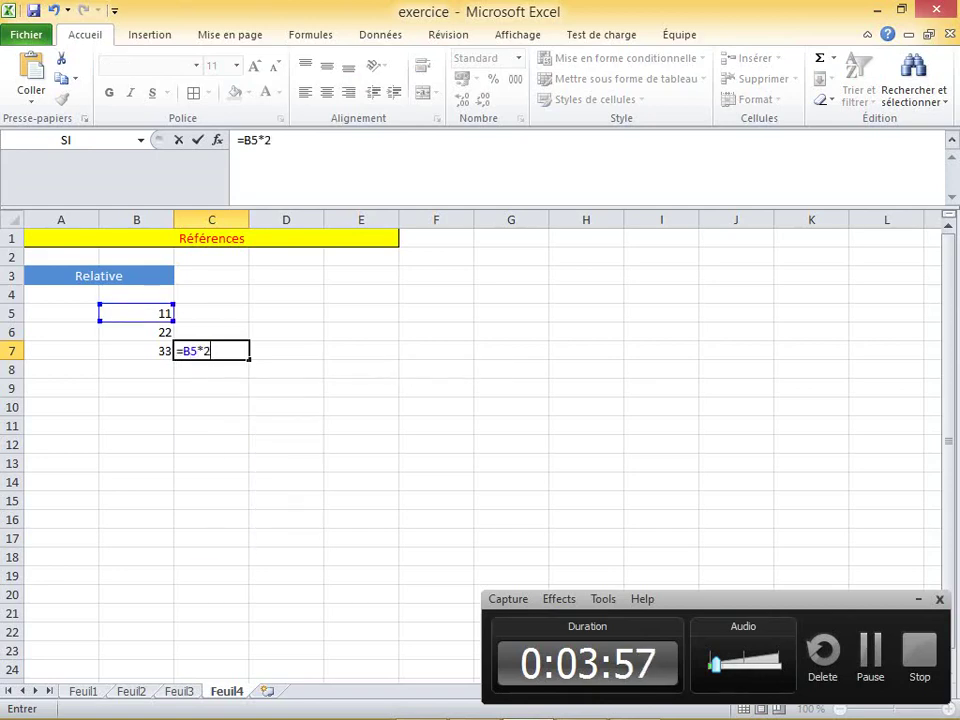
key("Return")
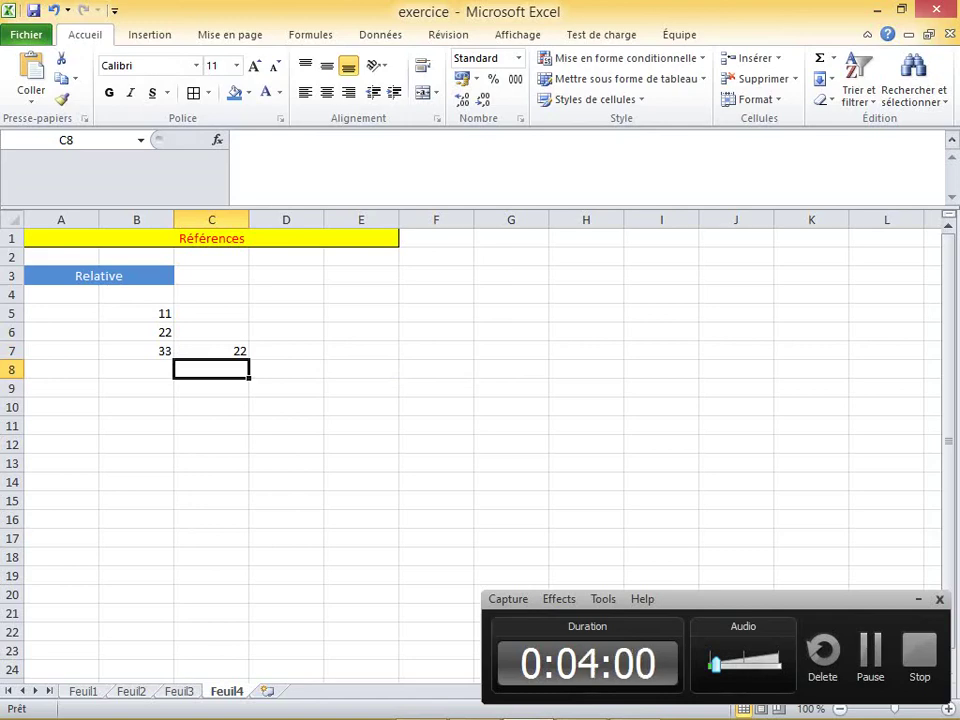
left_click(211, 350)
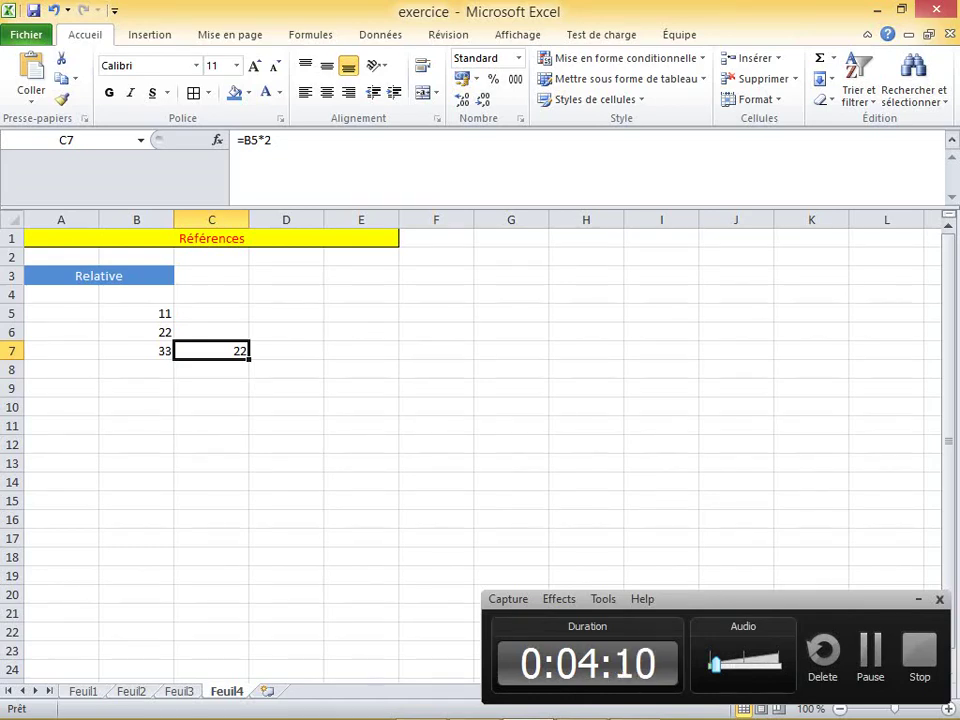
left_click(211, 332)
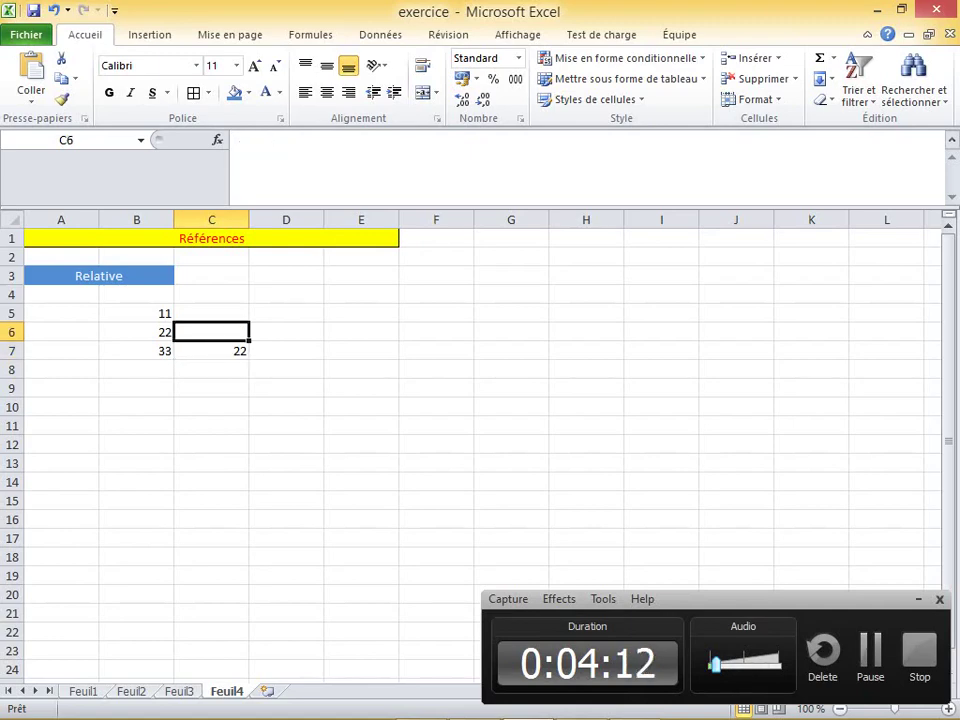
left_click(211, 313)
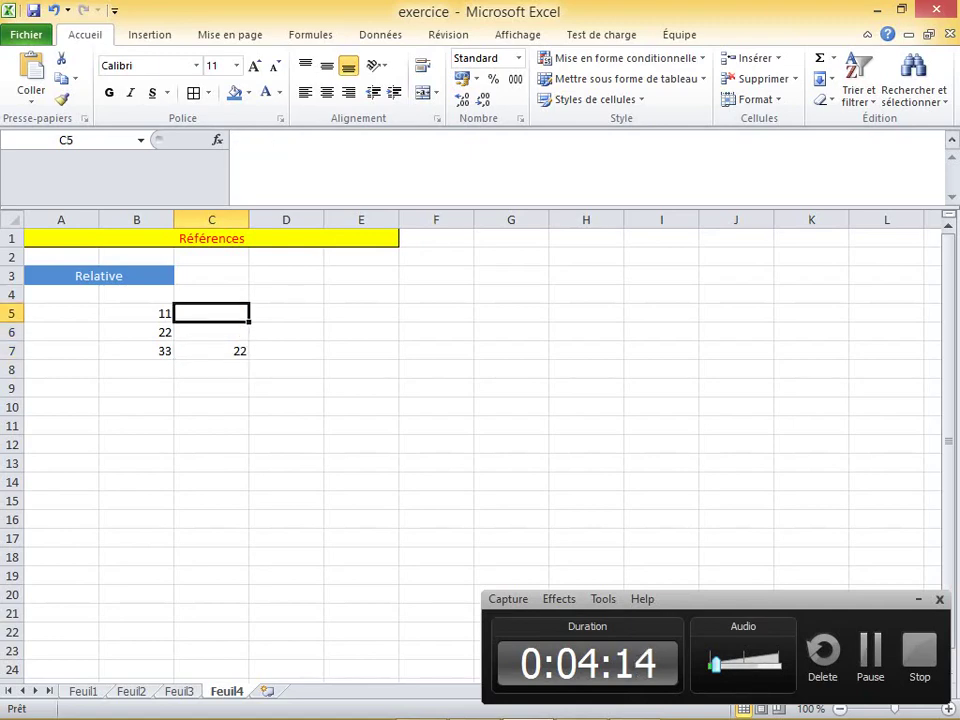
left_click(136, 313)
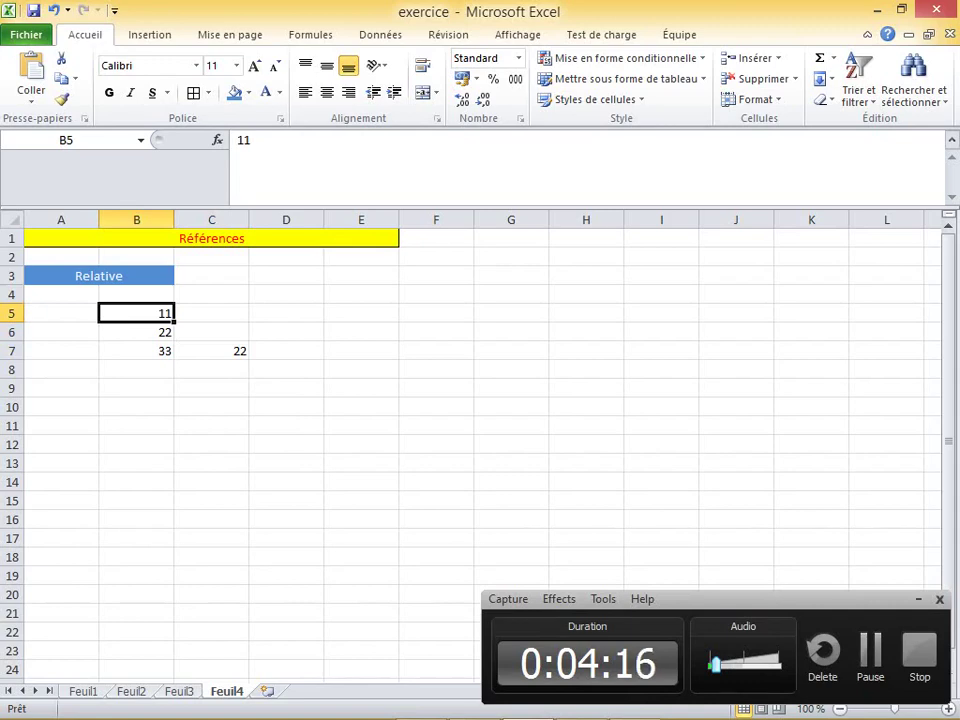
left_click(211, 351)
Fill C7 down to C9 and check the copies =B6*2 and =B7*2 giving 44 and 66
mouse_move(249, 360)
left_mouse_down()
mouse_move(211, 370)
mouse_move(211, 390)
left_mouse_up()
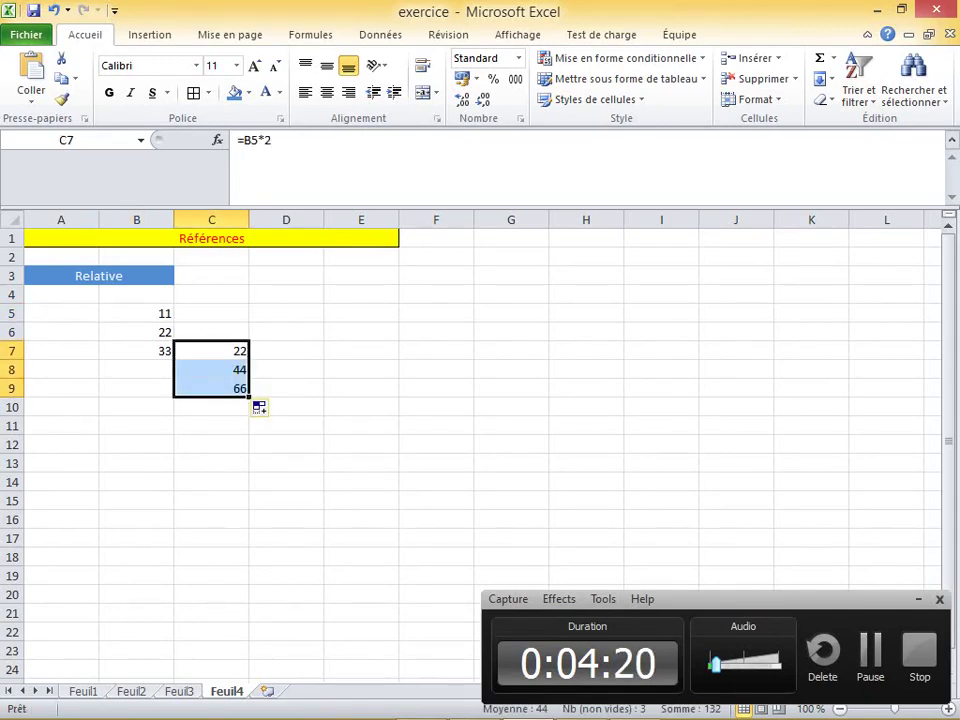
left_click(211, 369)
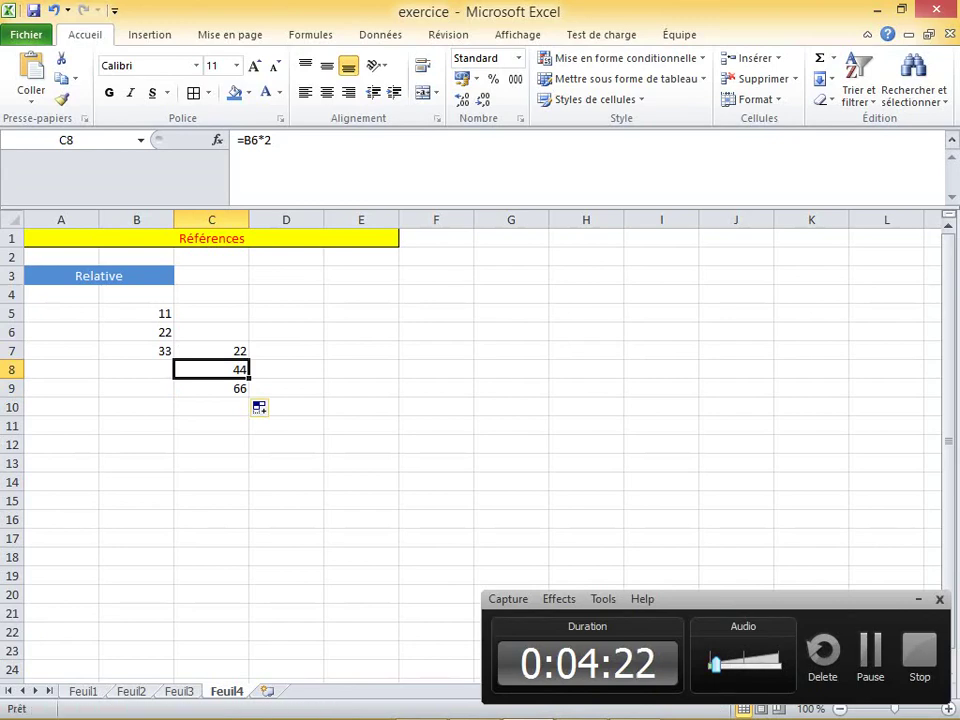
left_click(211, 351)
left_click(211, 332)
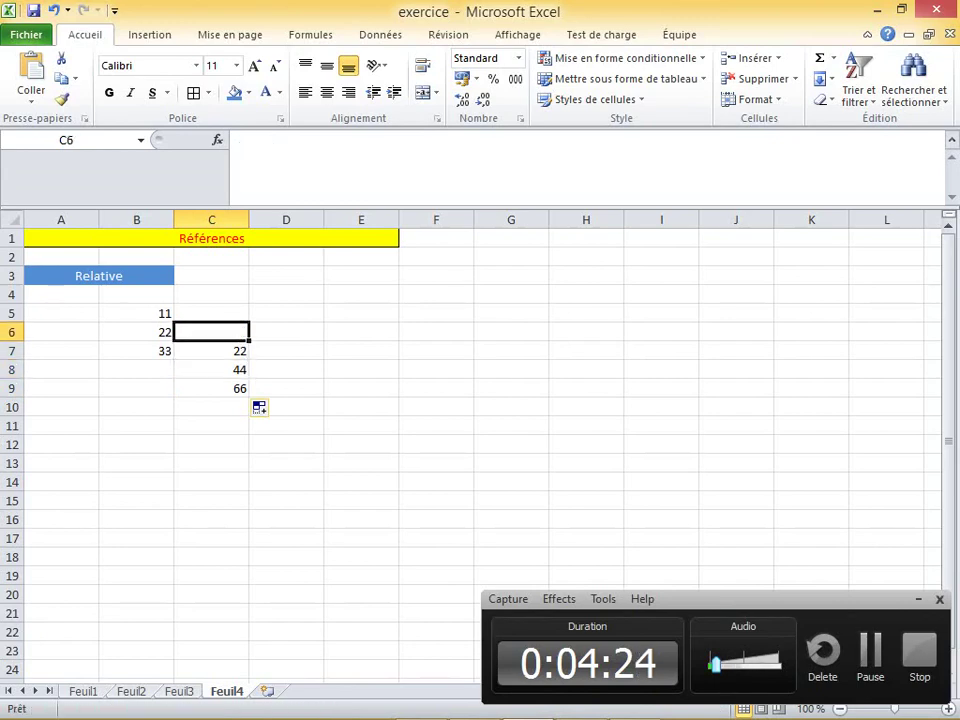
left_click(136, 332)
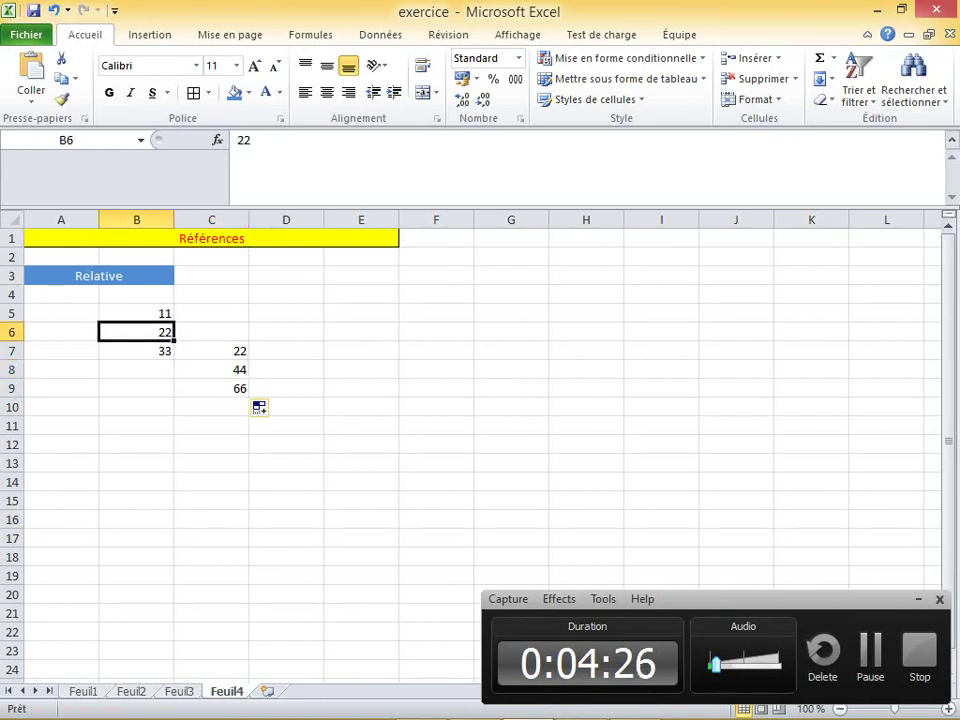
left_click(211, 369)
left_click(211, 388)
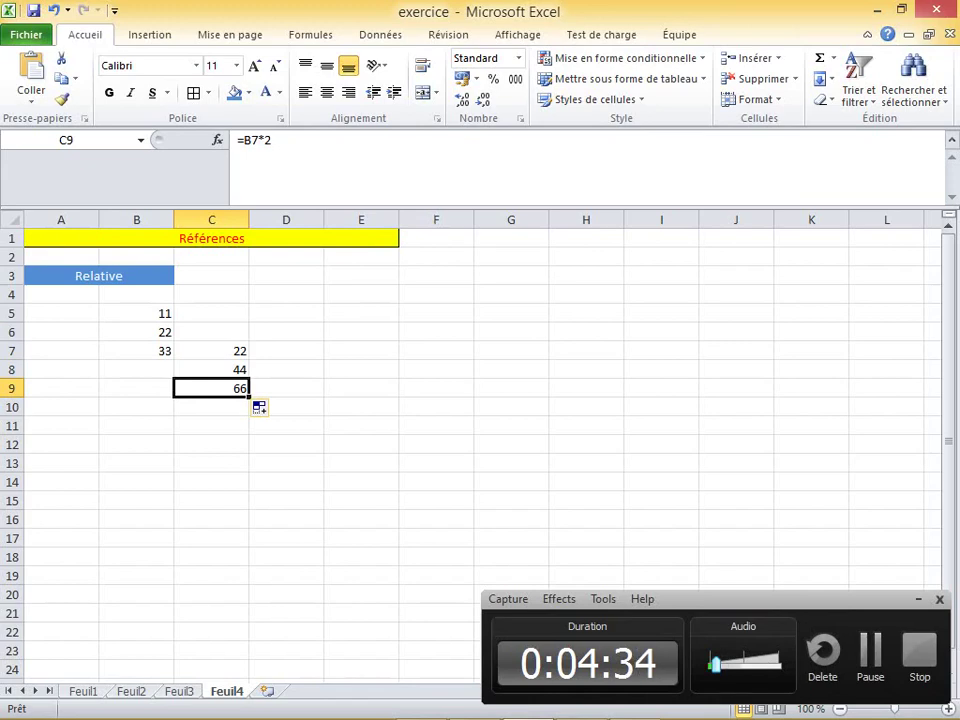
left_click(61, 425)
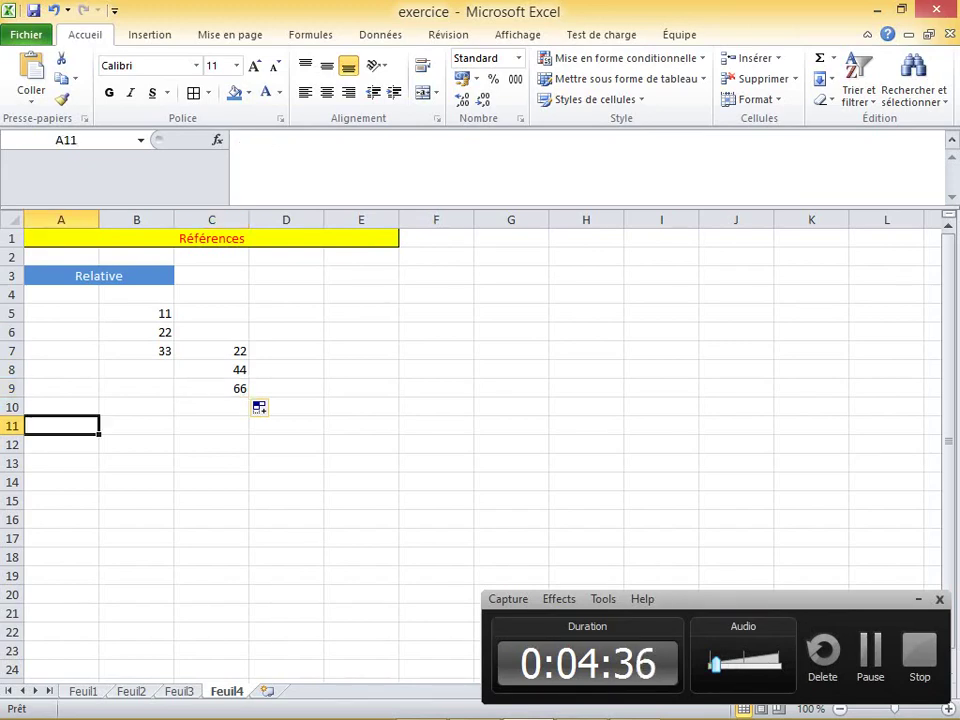
Merge and centre A11:B11, fill it blue, and enter the heading 'Absolue'
key("shift+Right")
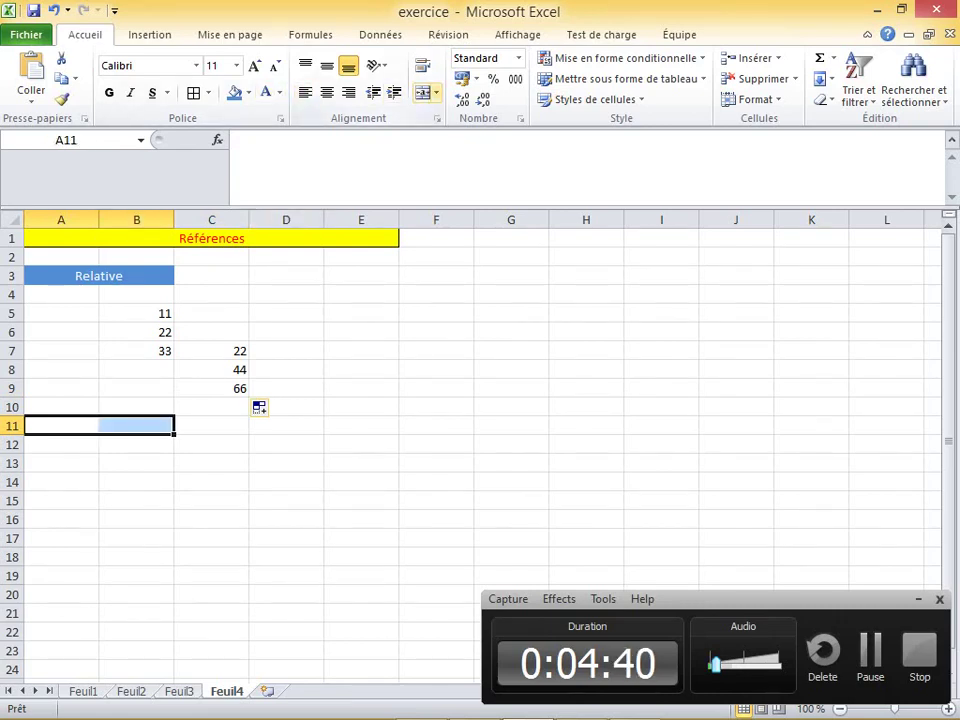
left_click(435, 92)
left_click(494, 115)
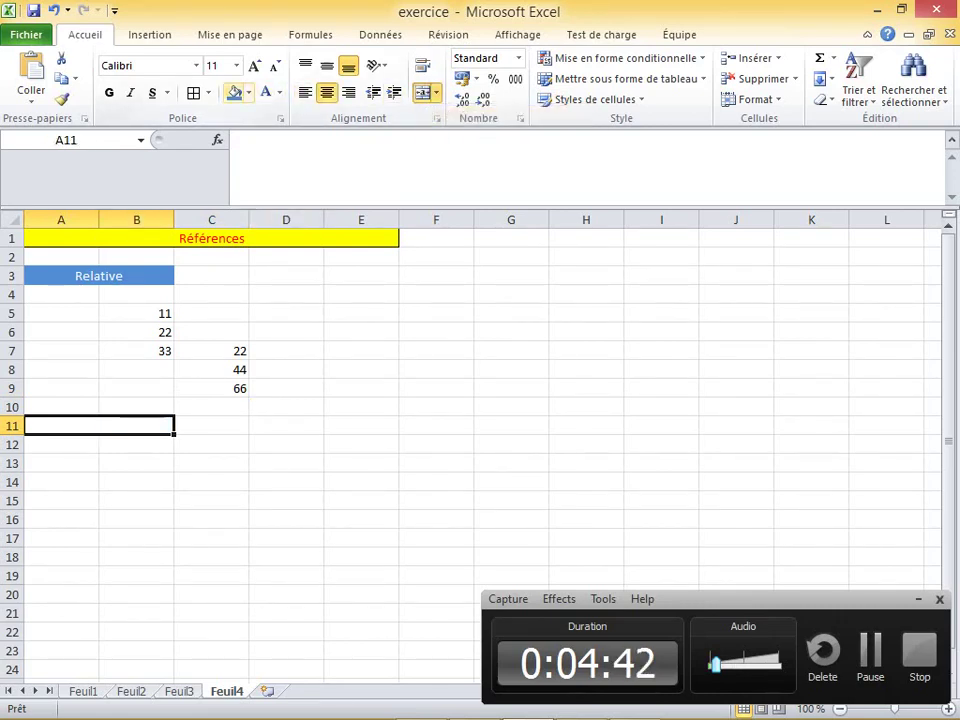
left_click(234, 92)
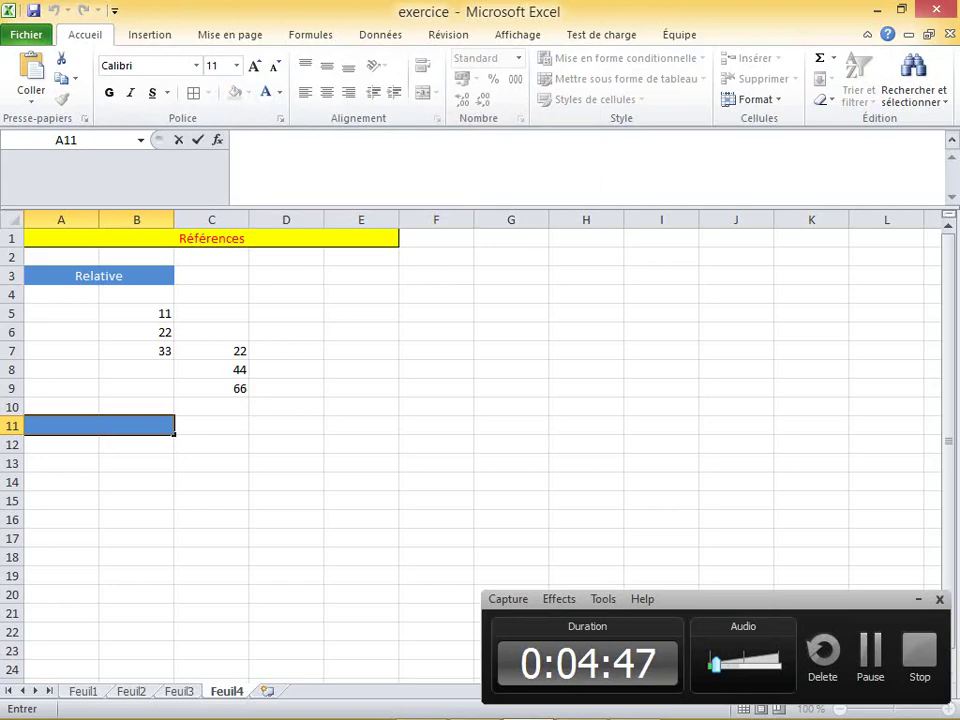
type("Ab")
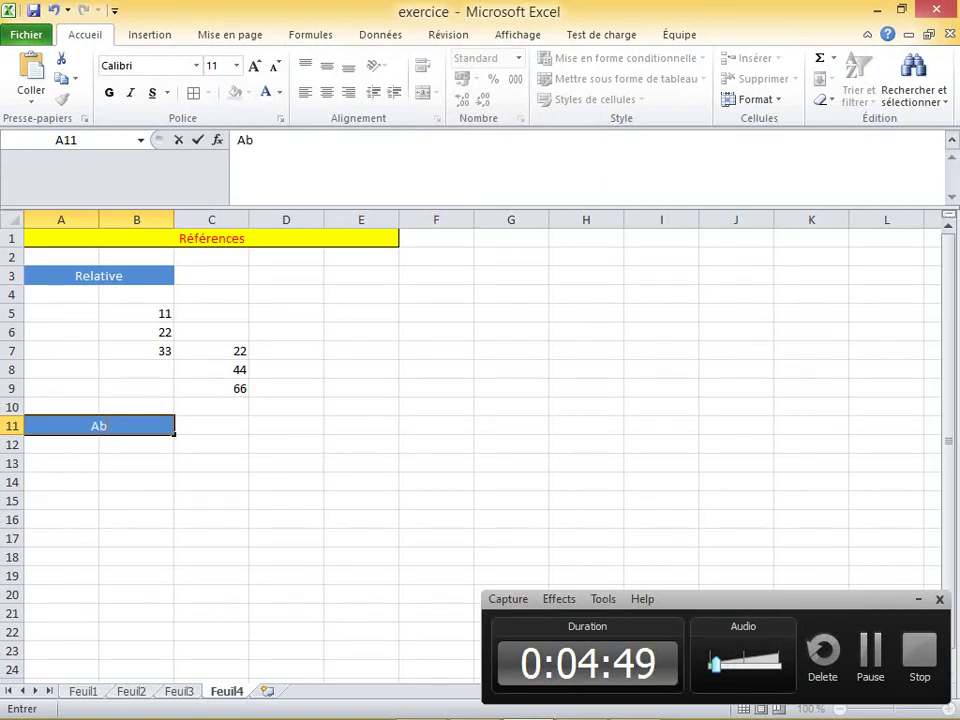
type("so")
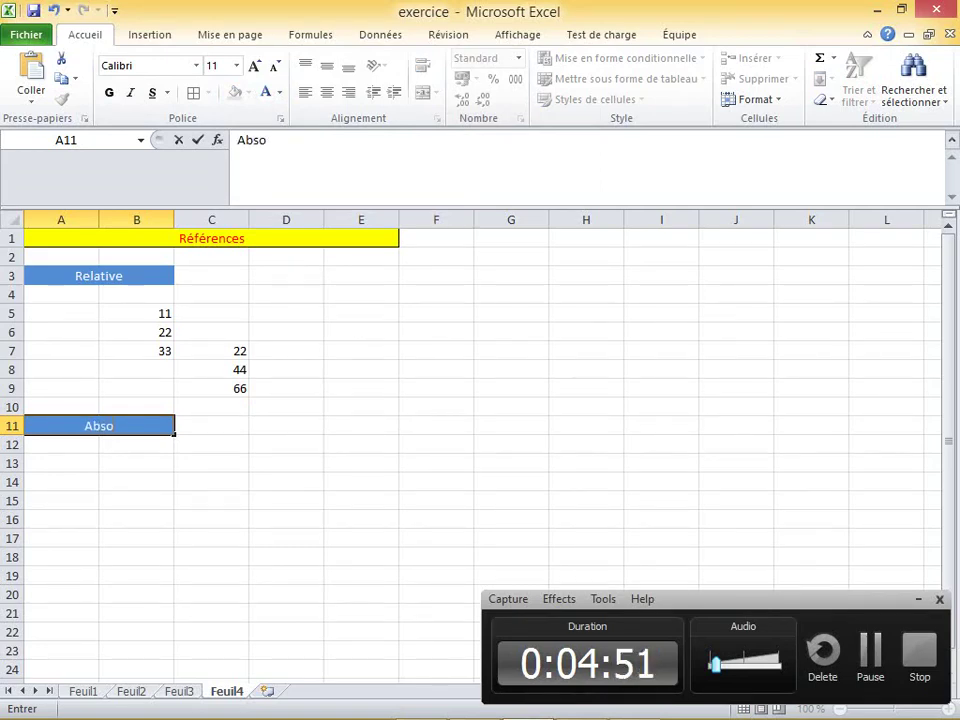
type("lue")
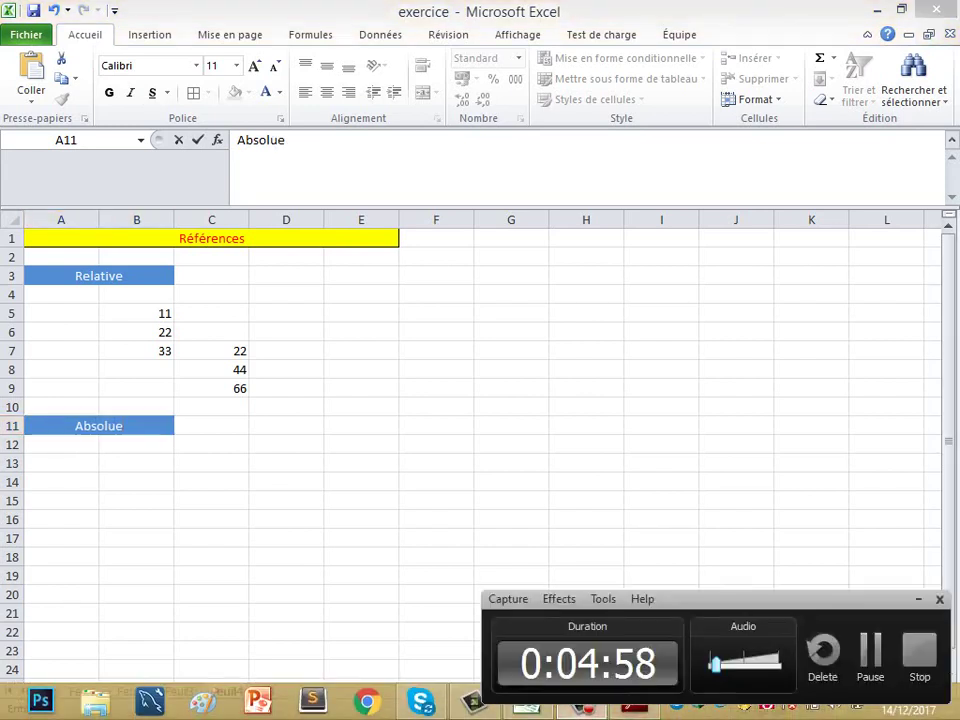
left_click(136, 444)
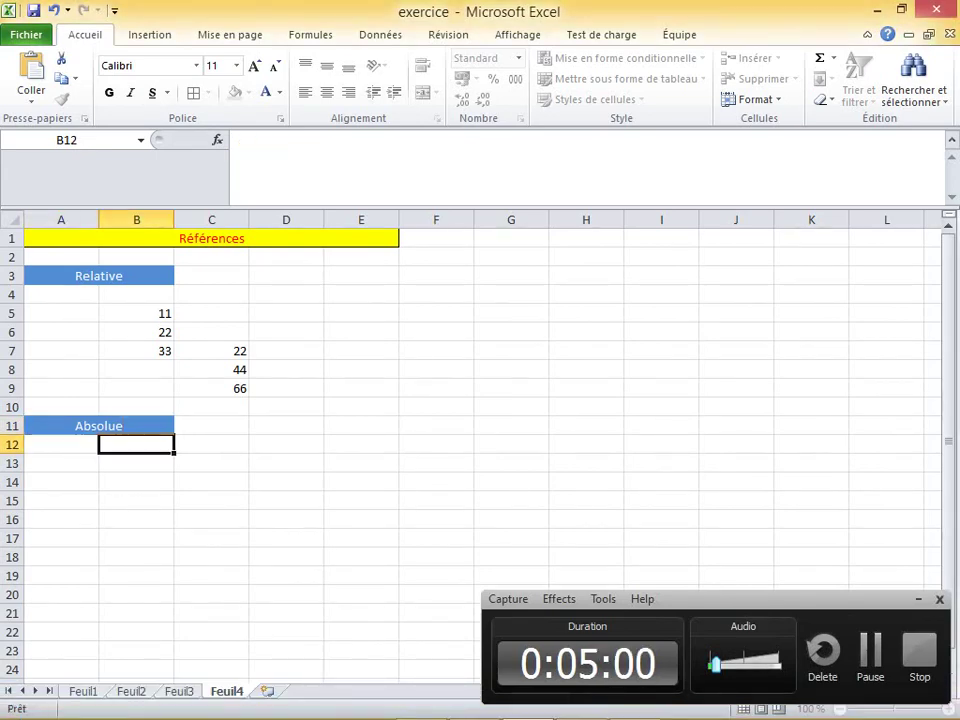
left_click(136, 463)
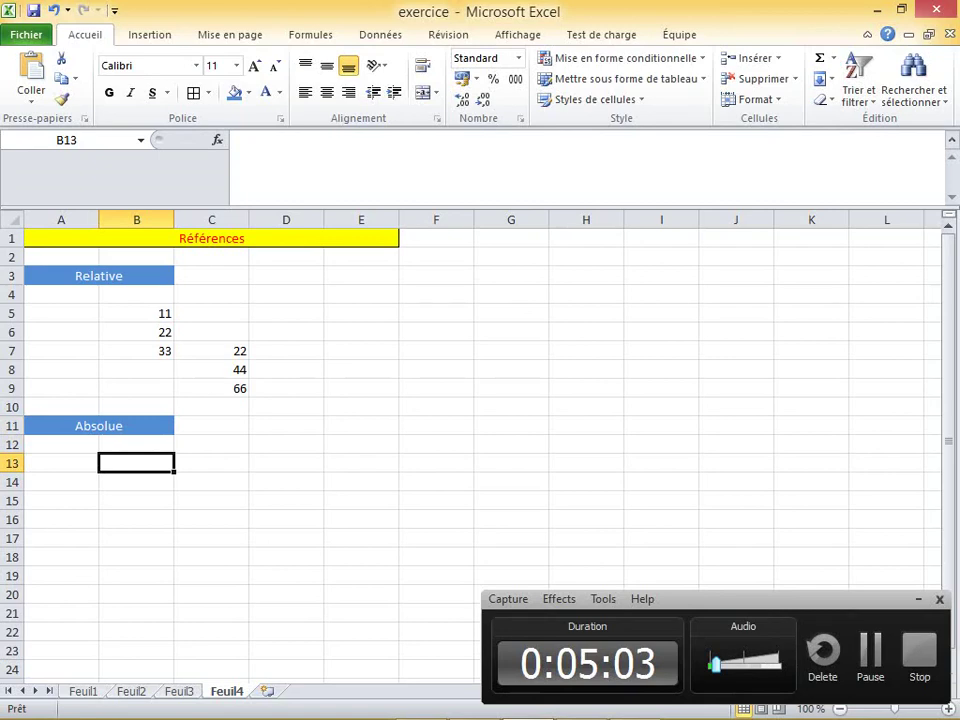
Enter 11 in B13, 22 in B14, and the absolute formula =$B$13 in C14
type("11")
key("Return")
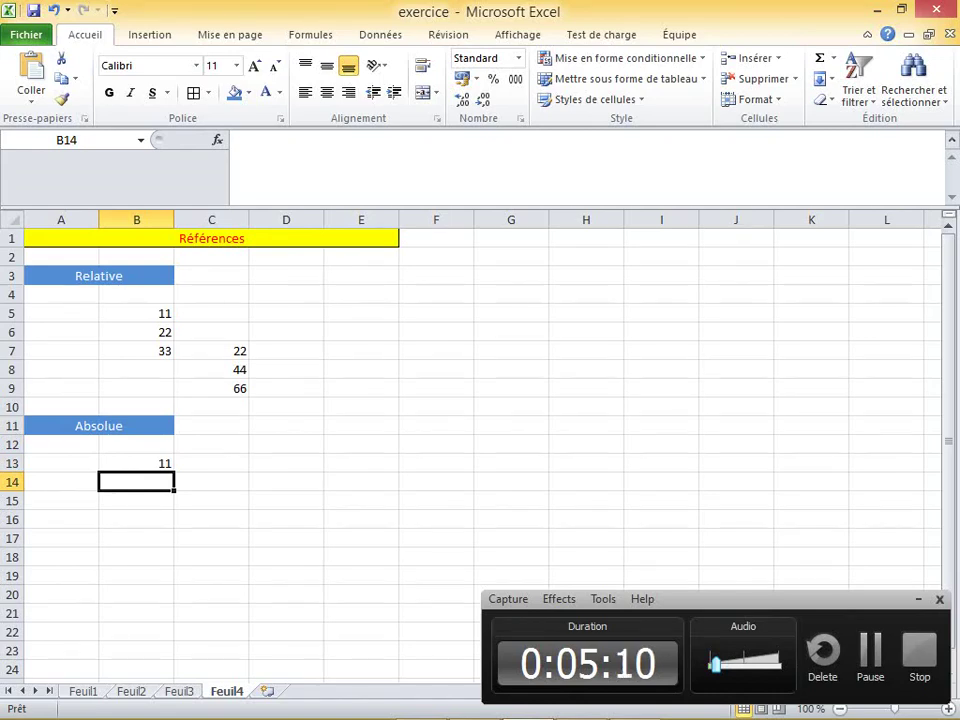
type("22")
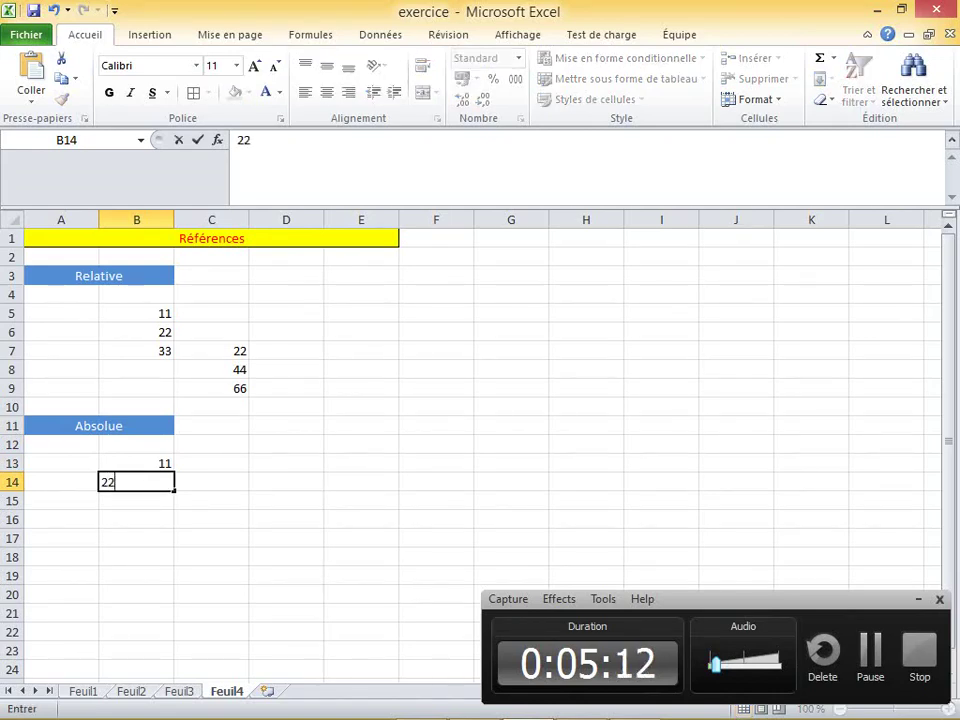
left_click(211, 519)
double_click(211, 482)
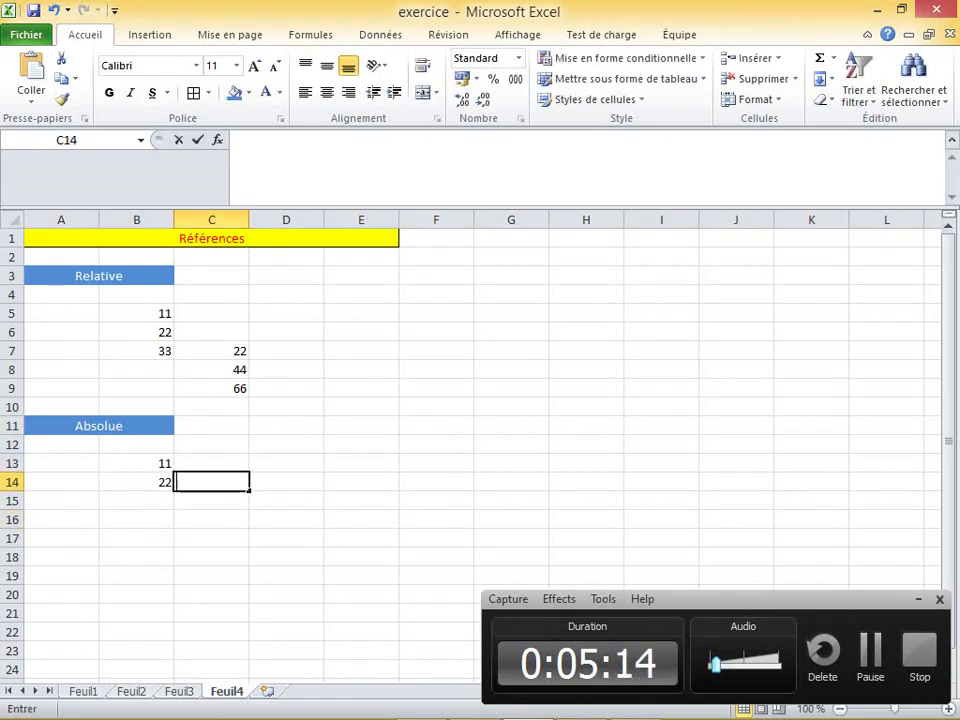
type("=")
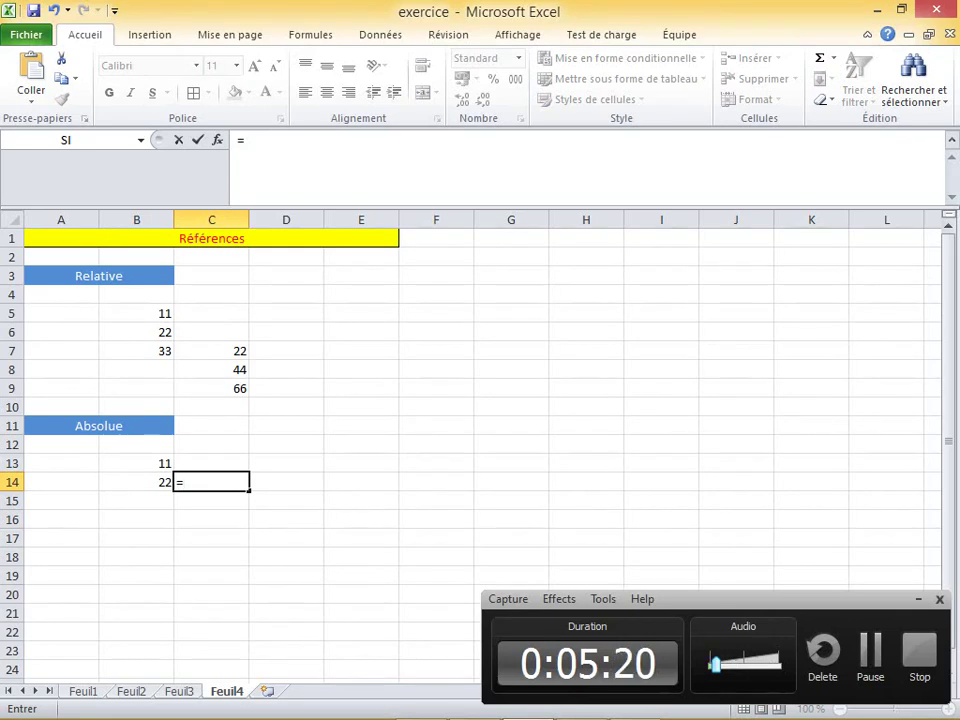
type("$")
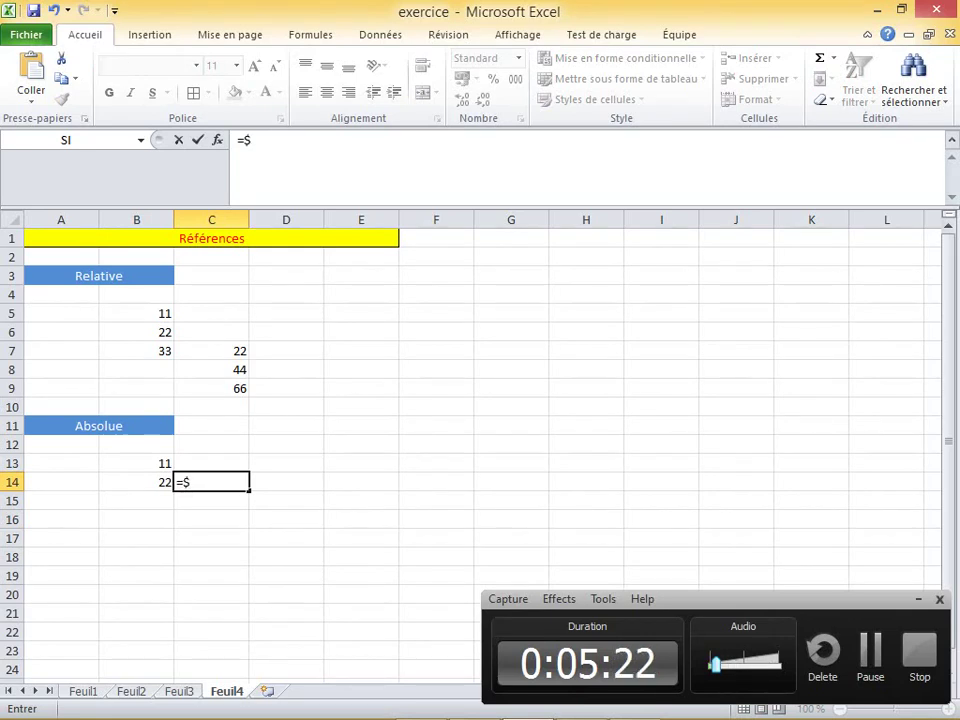
type("B")
type("$1")
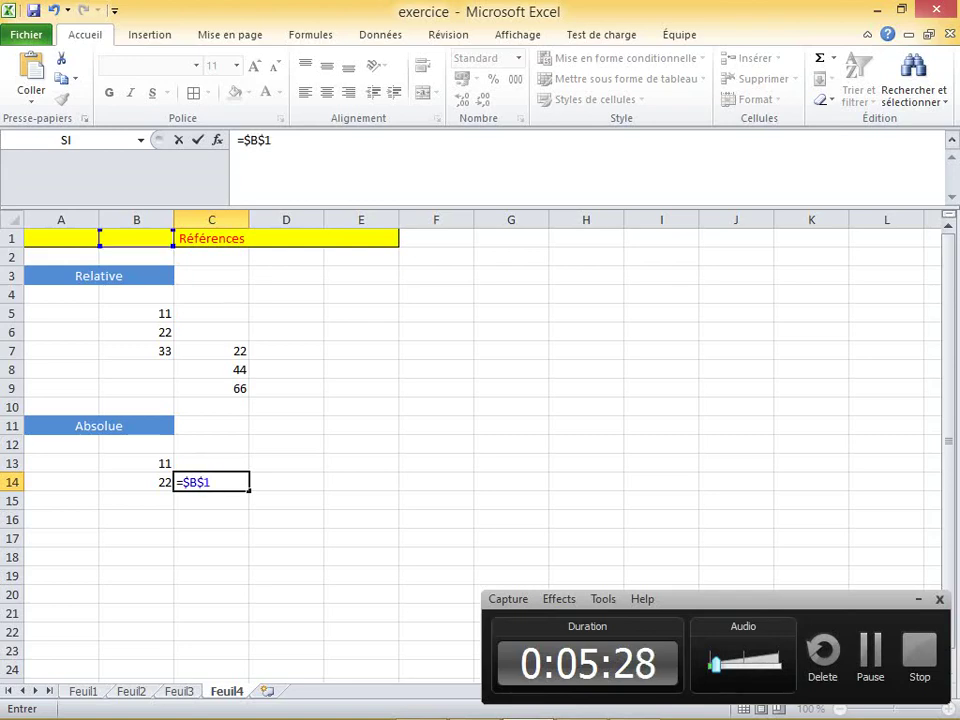
type("3")
key("Return")
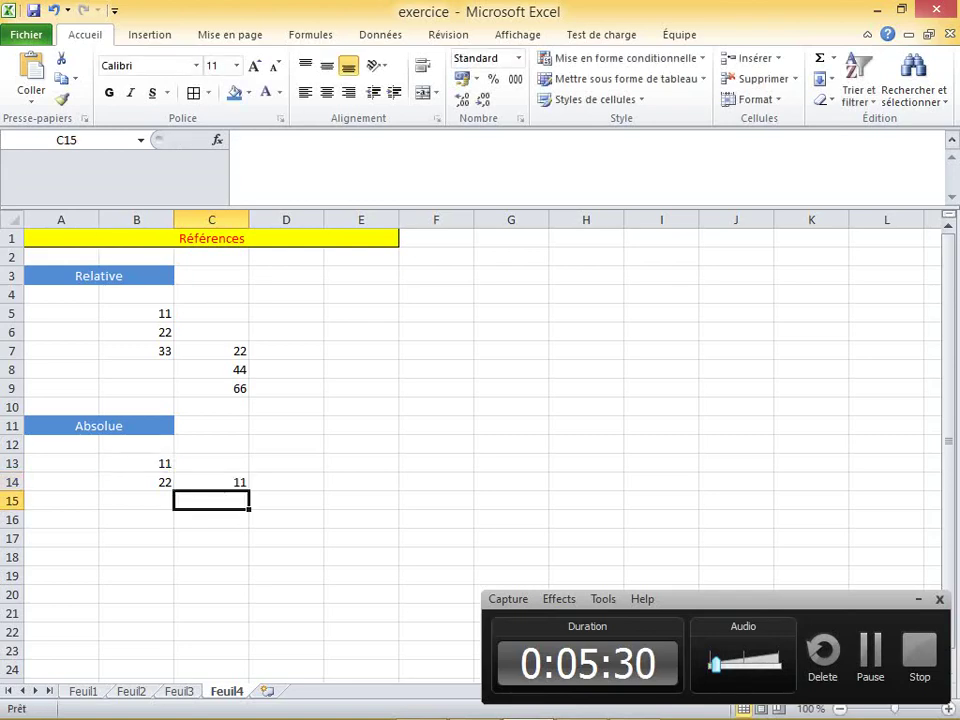
Fill C14's =$B$13 formula down through C19
left_click(211, 482)
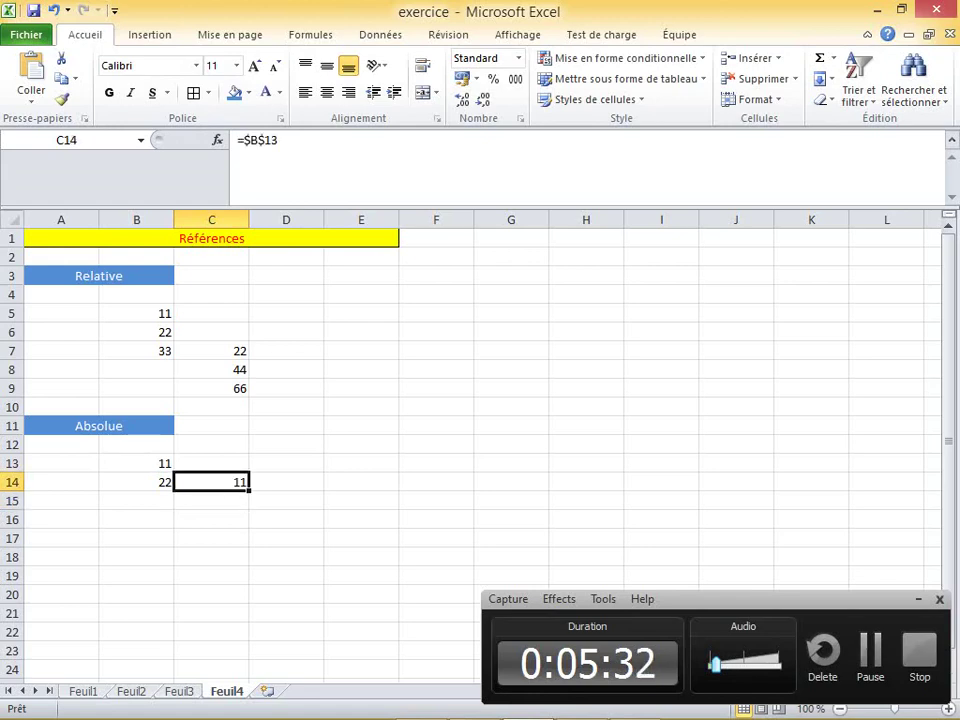
left_click_drag(249, 490, 249, 582)
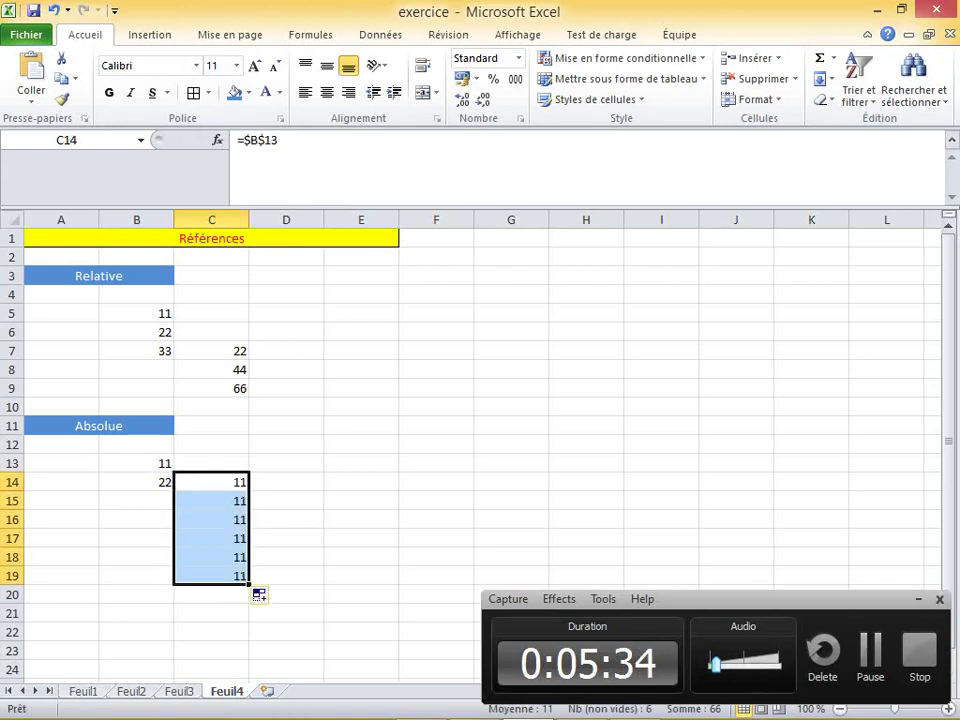
left_click(361, 538)
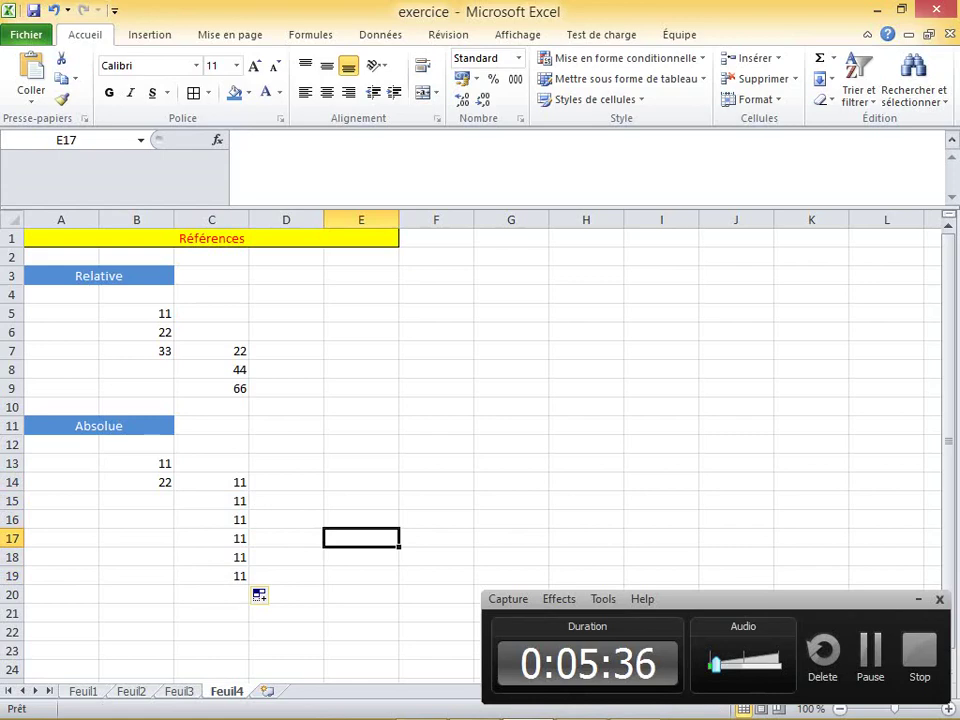
Check that the copies in C14 to C17 still reference =$B$13
left_click(136, 463)
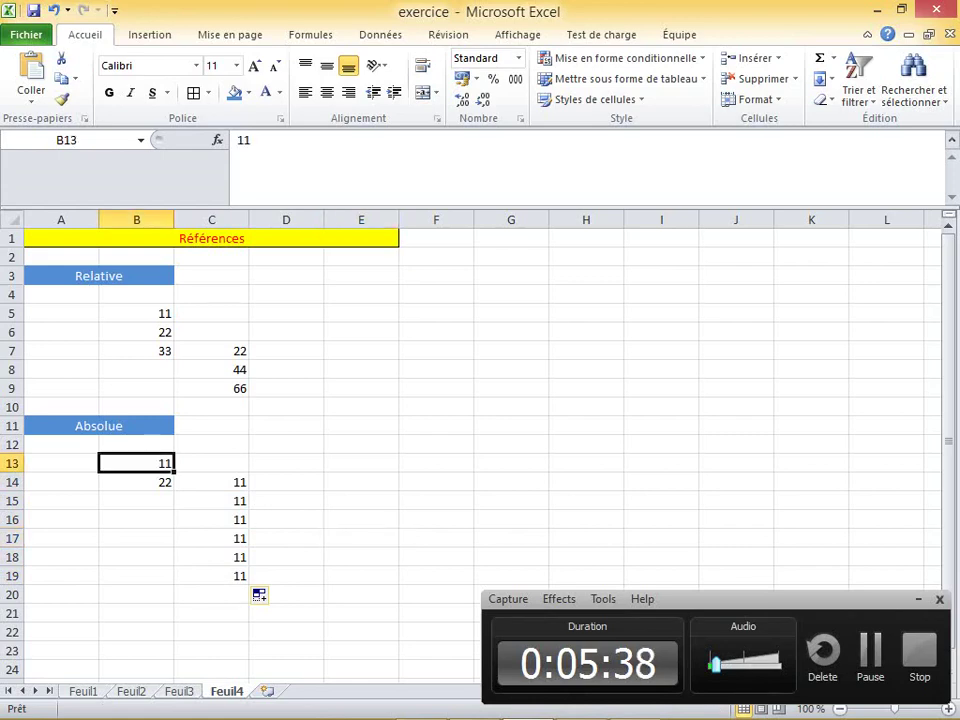
left_click(211, 482)
key("F2")
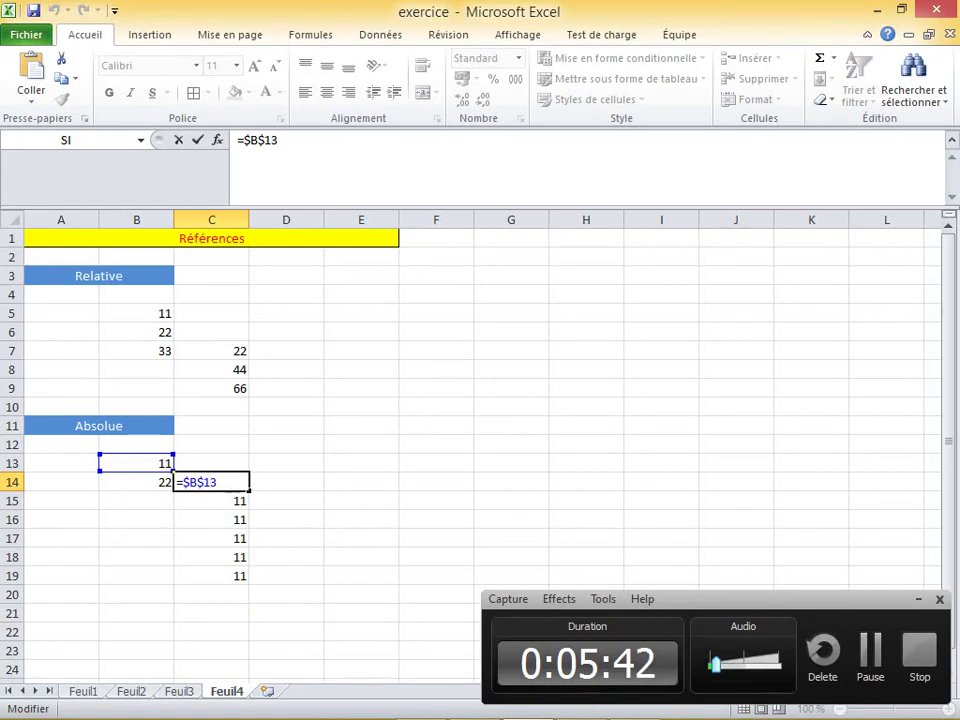
key("Return")
key("F2")
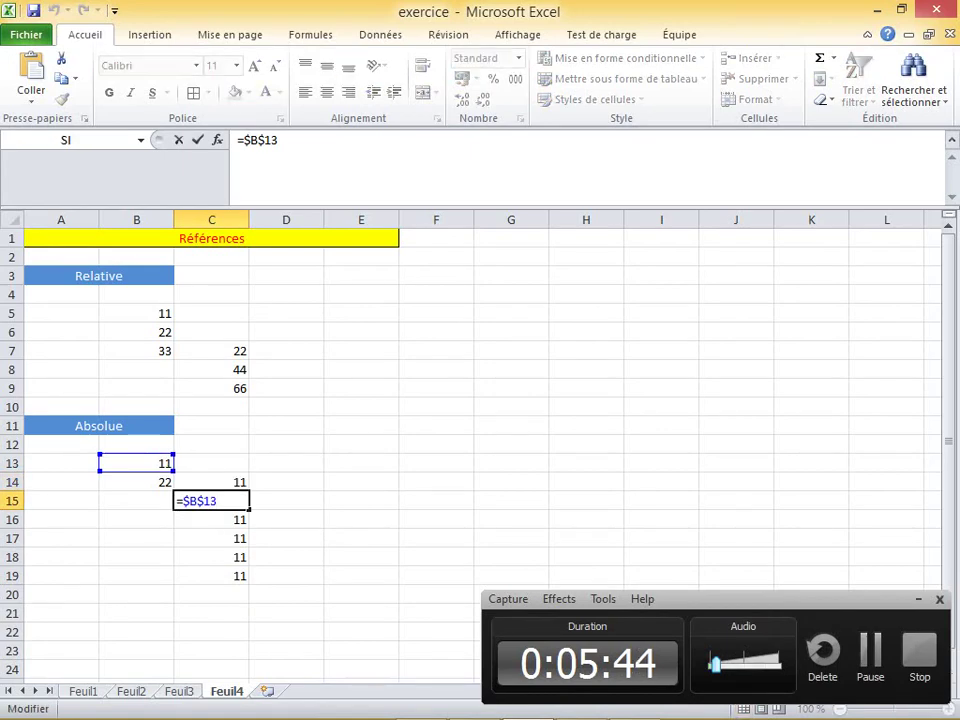
key("Return")
key("F2")
key("Return")
key("Return")
key("Return")
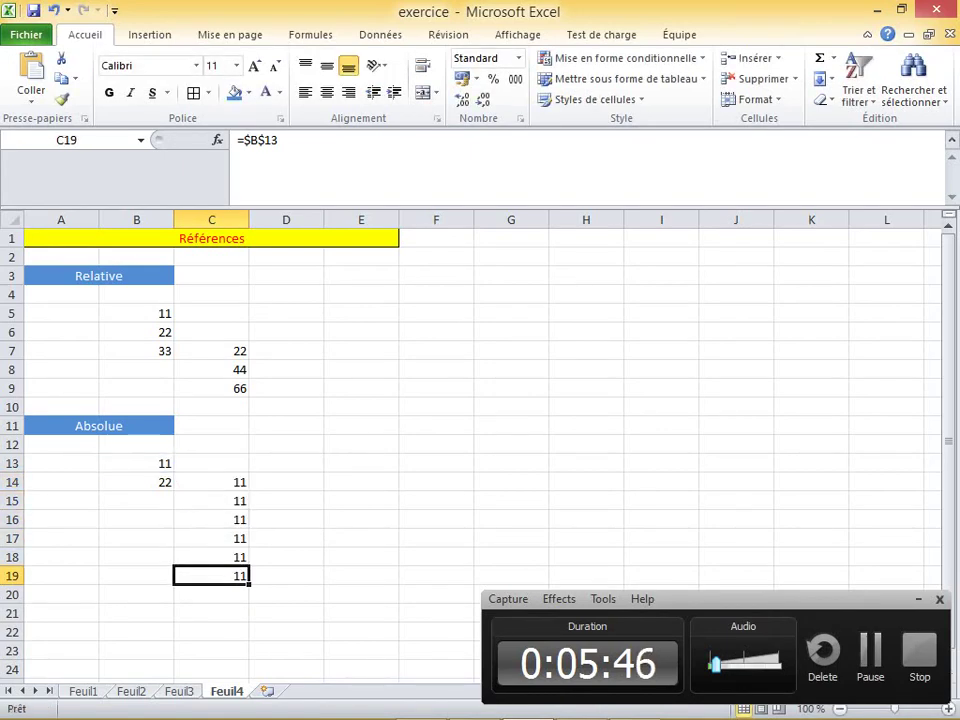
key("Up")
key("Up")
key("F2")
key("Tab")
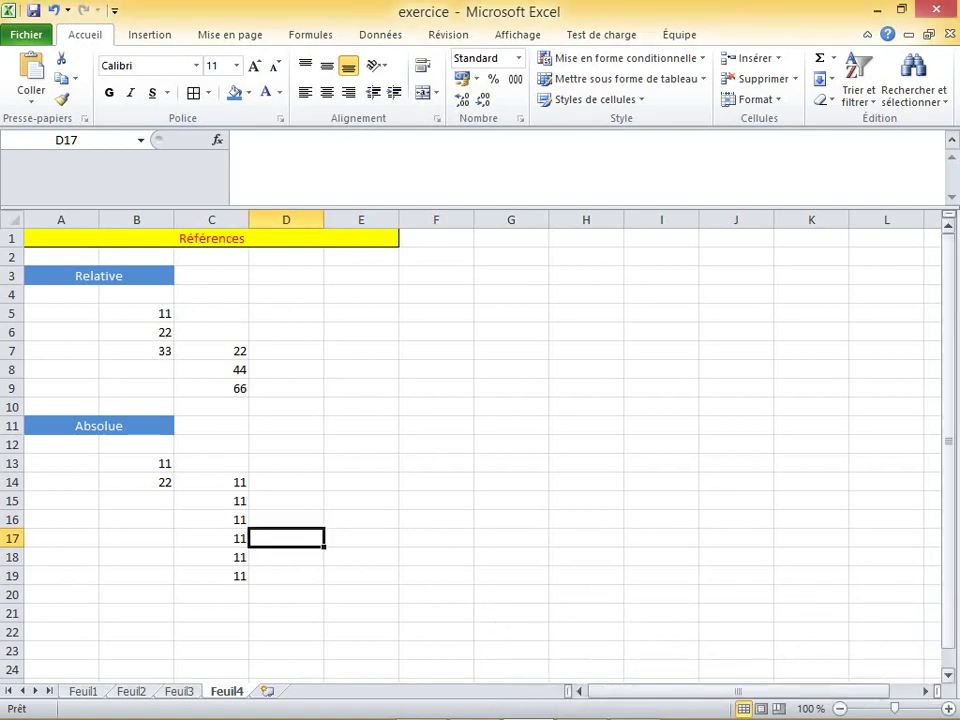
Give A20:B20 a blue fill
left_click_drag(947, 440, 947, 458)
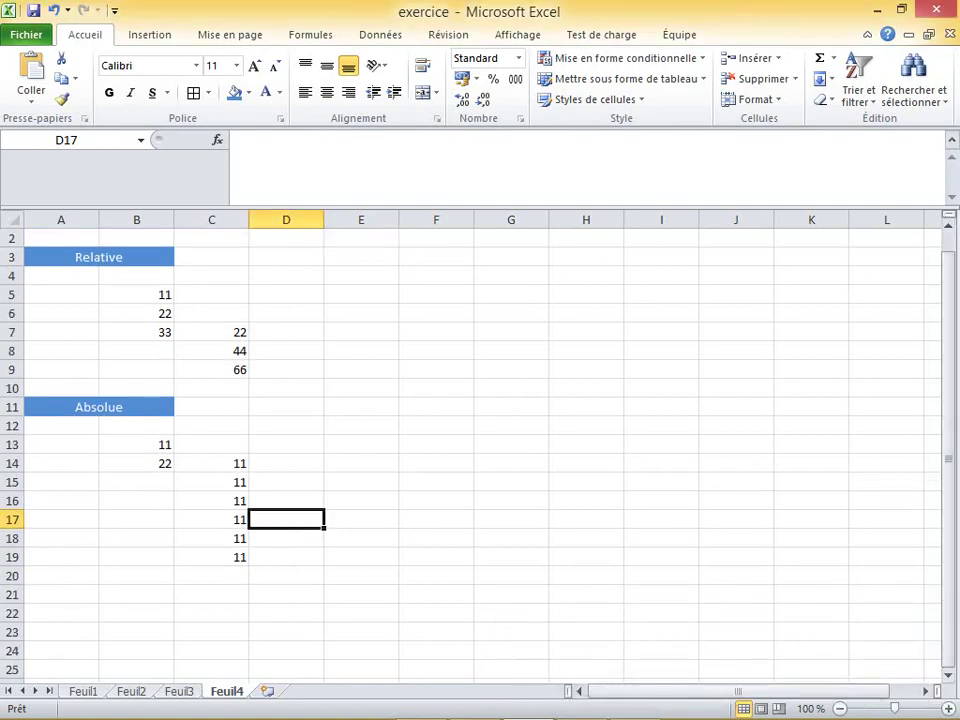
left_click(61, 575)
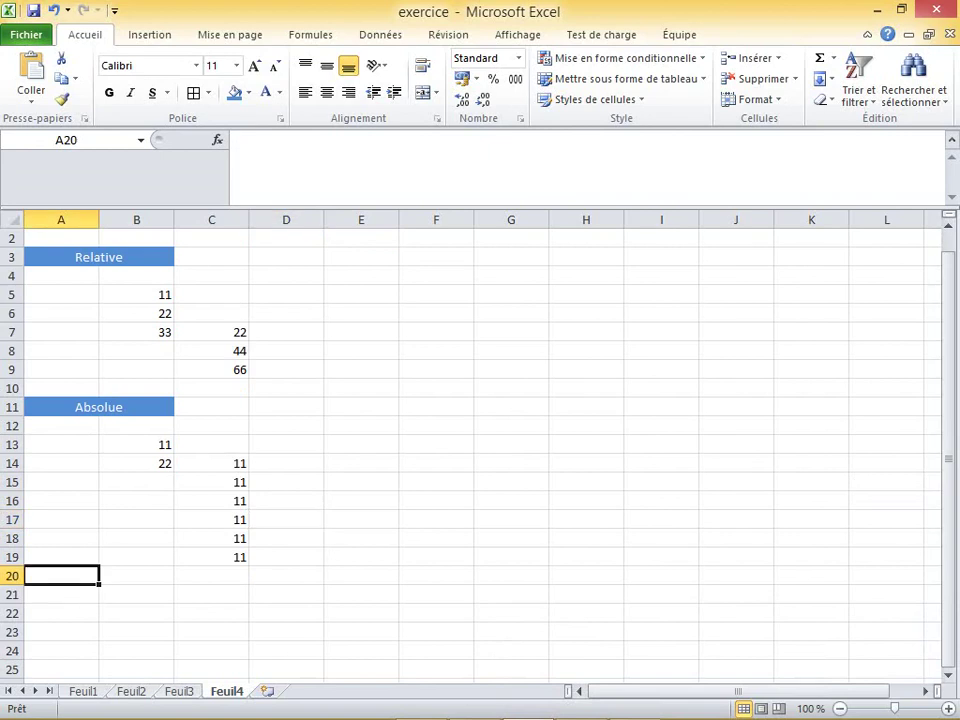
left_click_drag(61, 575, 136, 575)
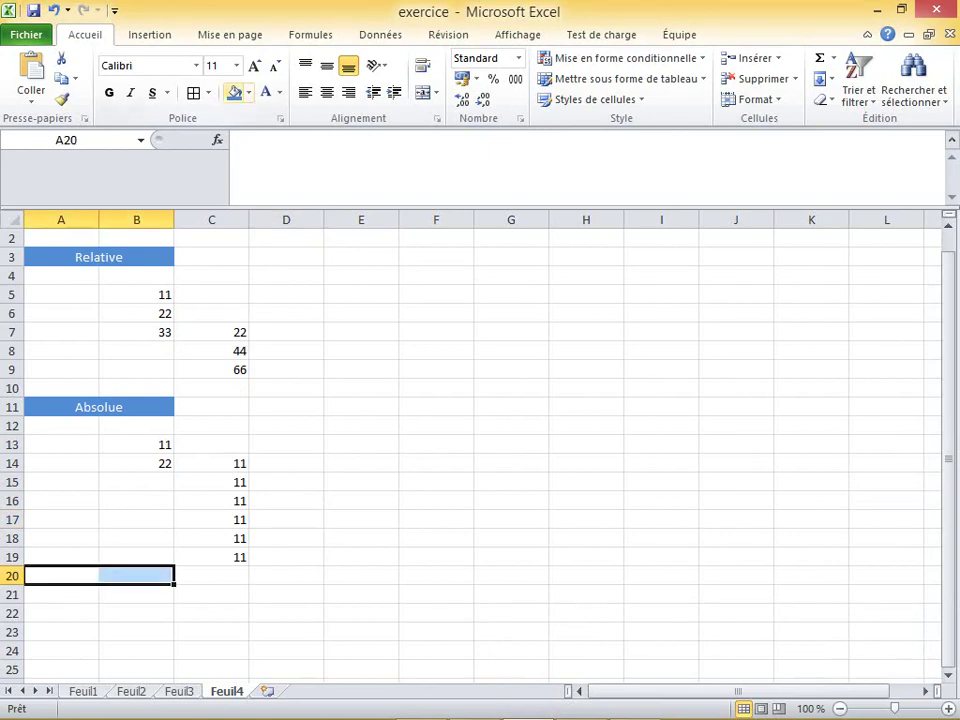
left_click(234, 92)
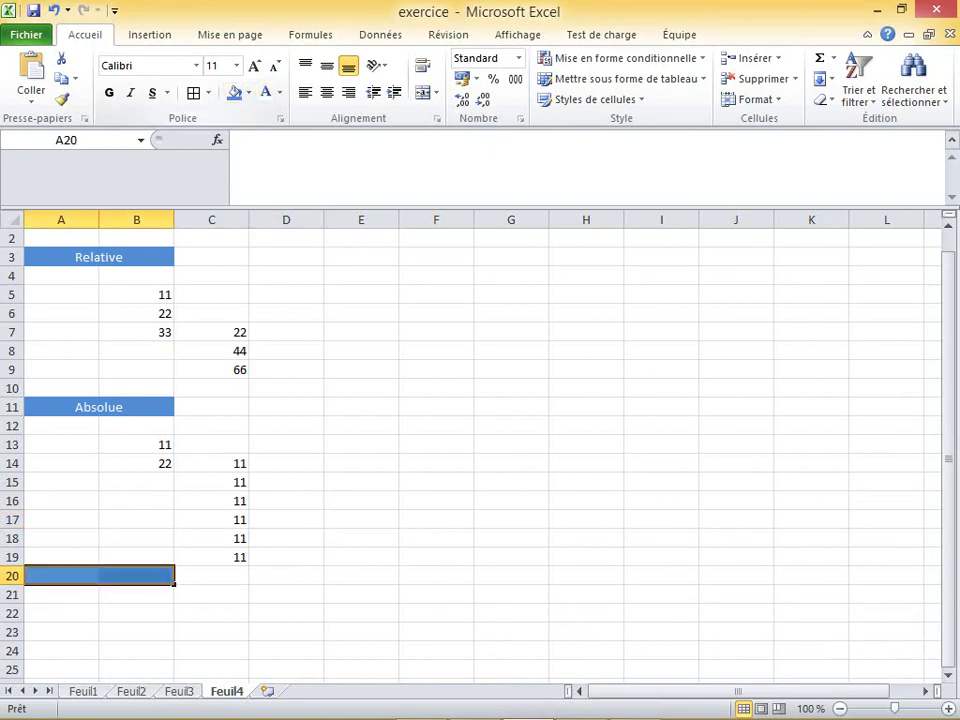
key("Escape")
Merge and centre A20:B20 and enter the heading 'Mixte'
left_click(436, 92)
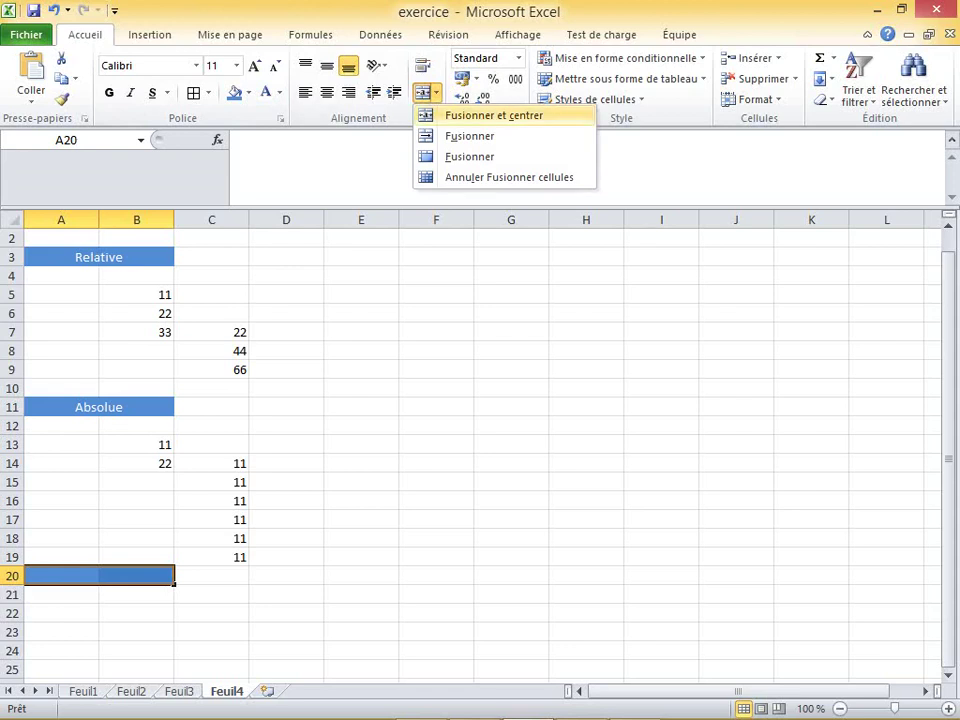
left_click(490, 115)
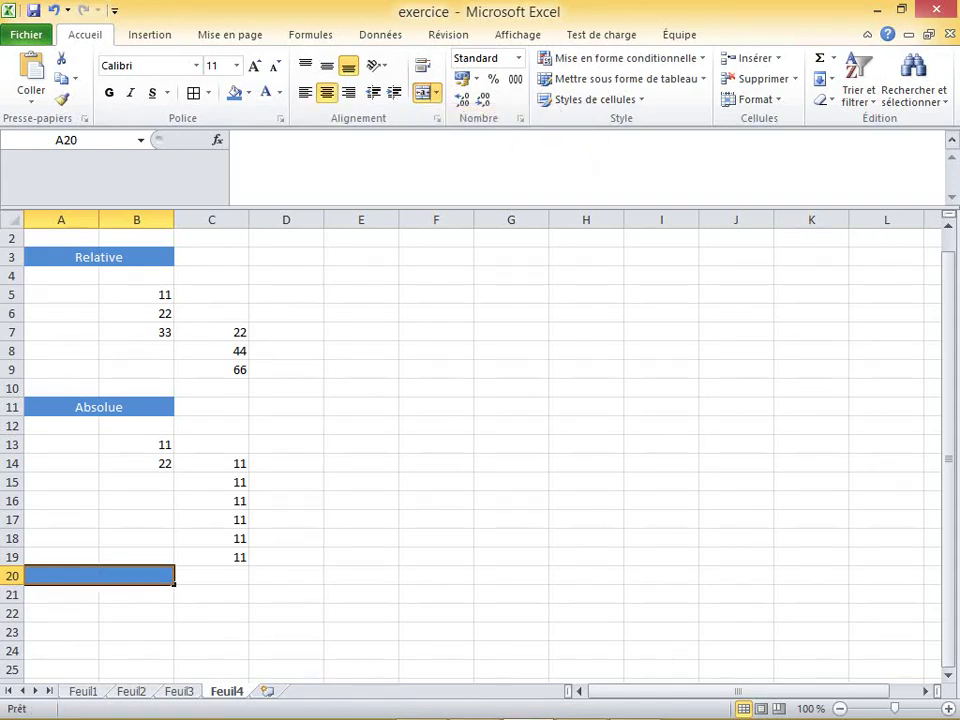
type("M")
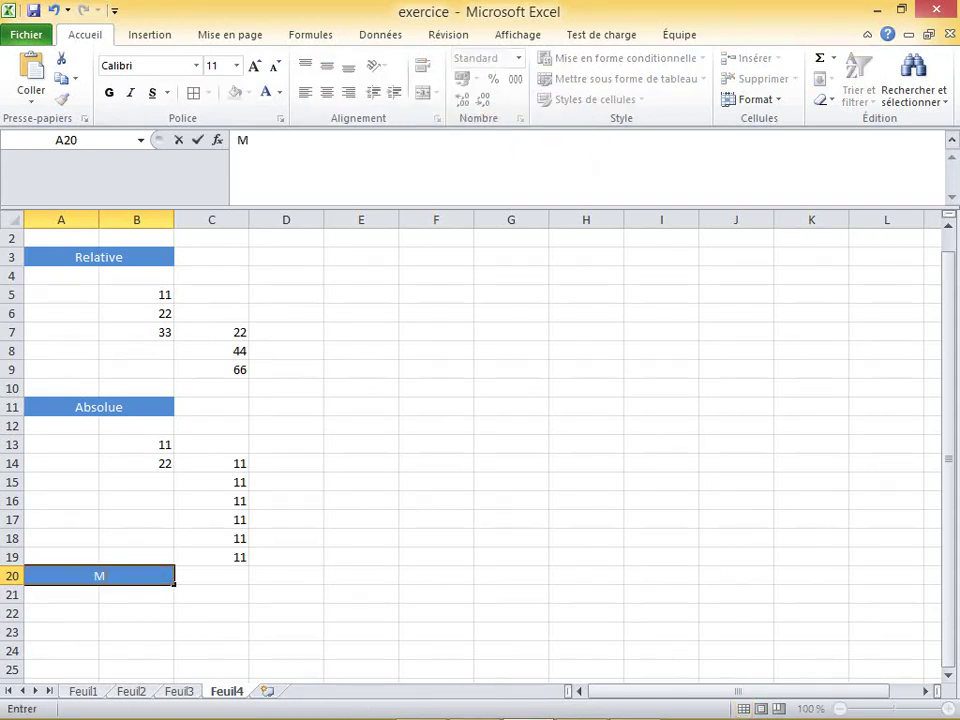
type("ixte")
left_click(136, 594)
left_click(286, 594)
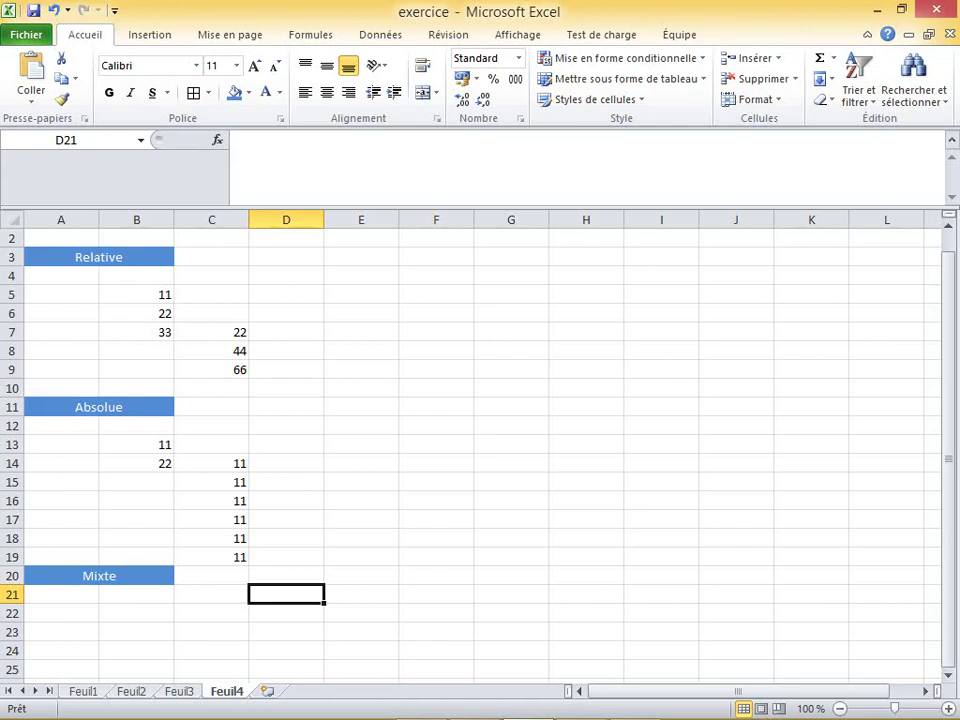
Enter the mixed-reference formula =$B13 in D21, correcting the mistyped row 11
type("=")
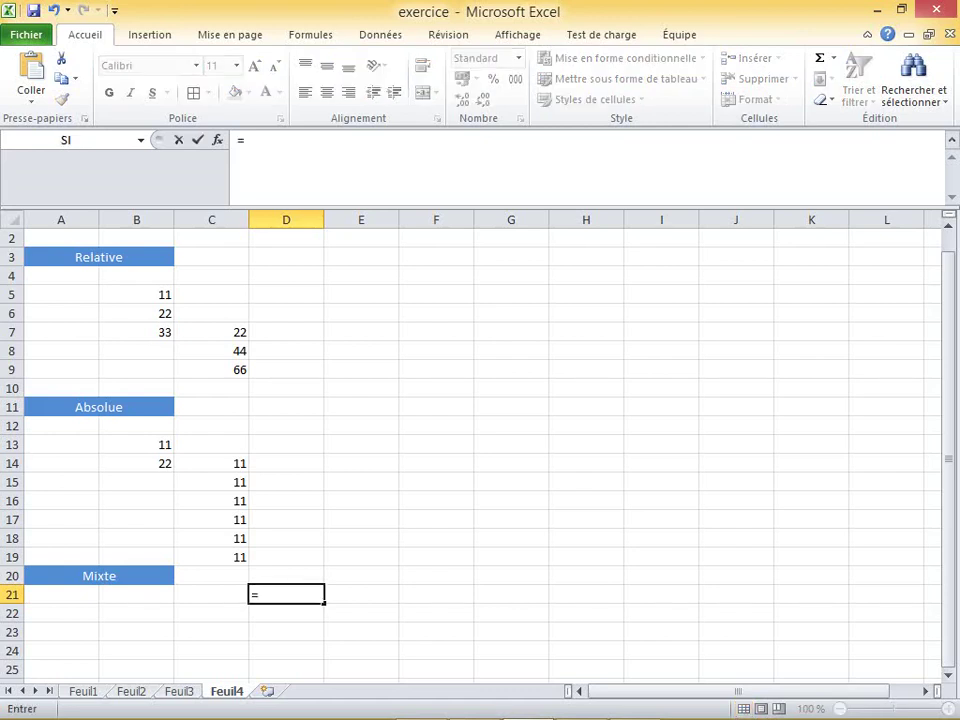
type("$")
type("B")
type("11")
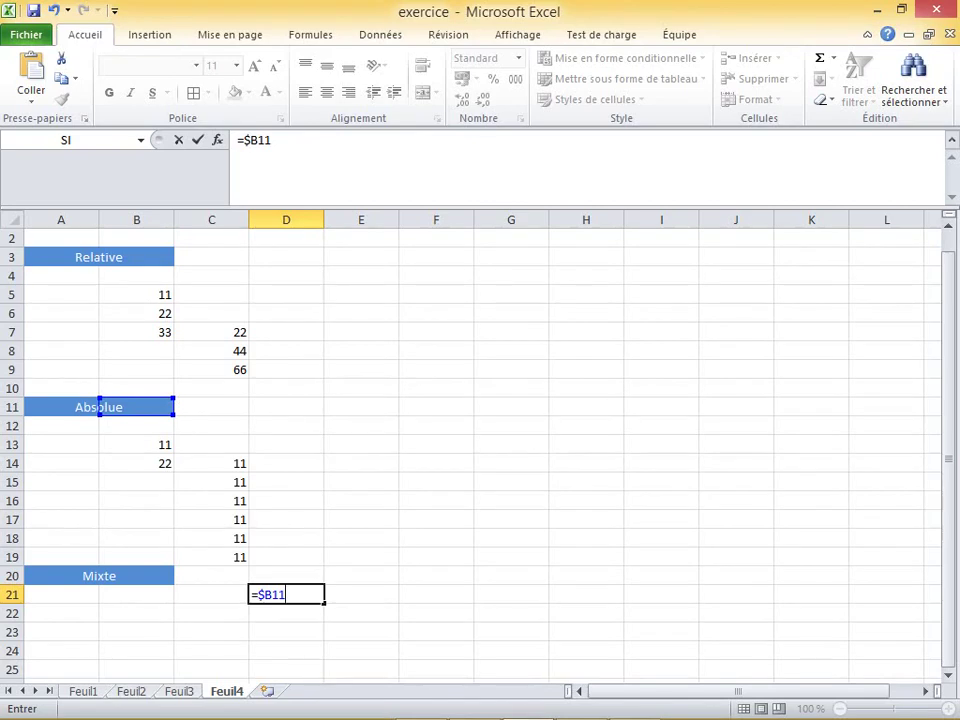
key("BackSpace")
key("BackSpace")
type("13")
key("Return")
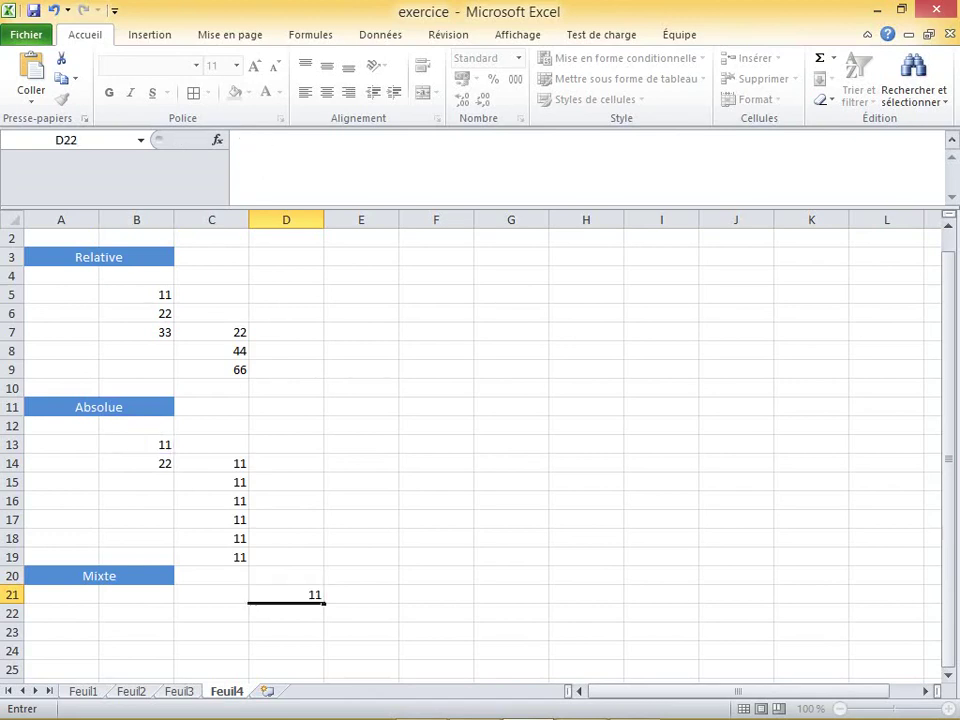
left_click(286, 594)
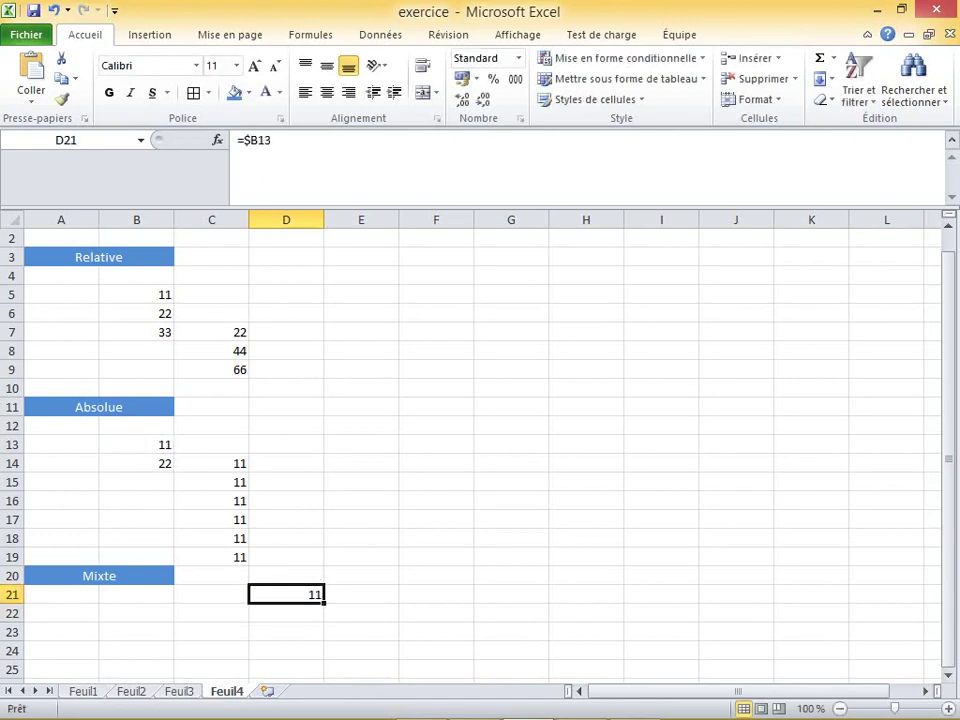
Copy D21's mixed-reference formula down into D22 and inspect it
left_click_drag(323, 602, 323, 618)
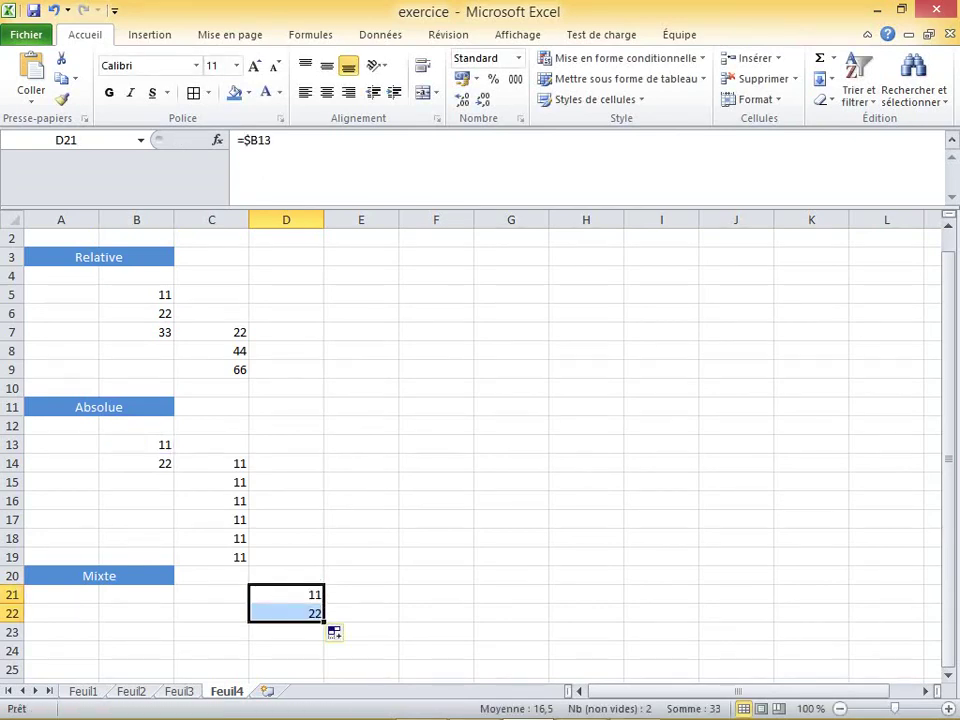
left_click(286, 613)
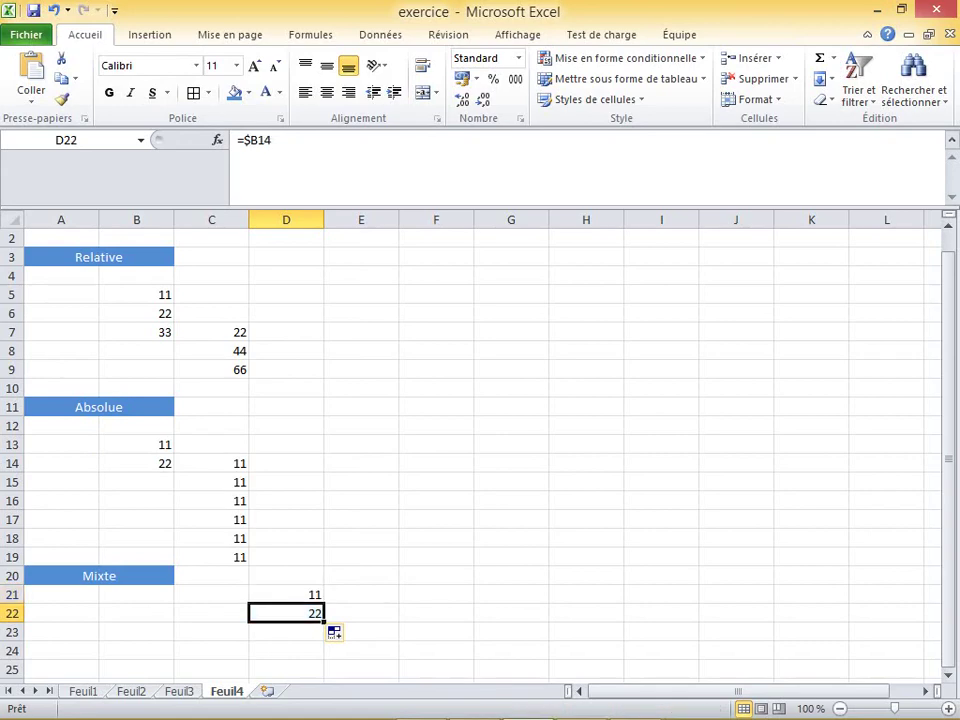
key("F2")
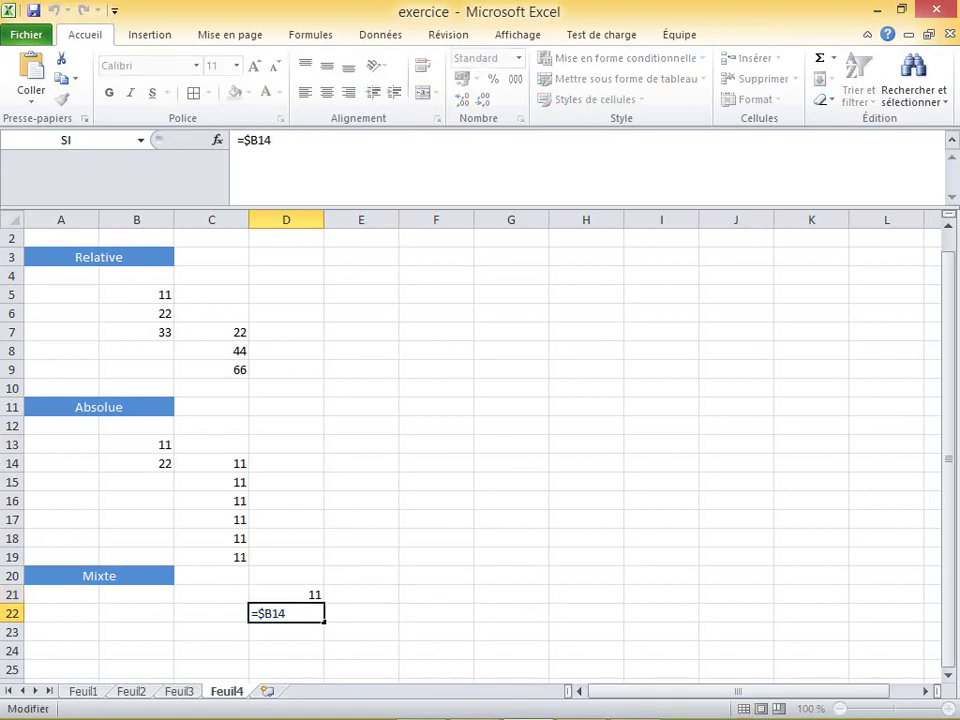
key("Escape")
key("Up")
Re-confirm the values in B13 and B14, then enter 22 in B15
left_click(136, 444)
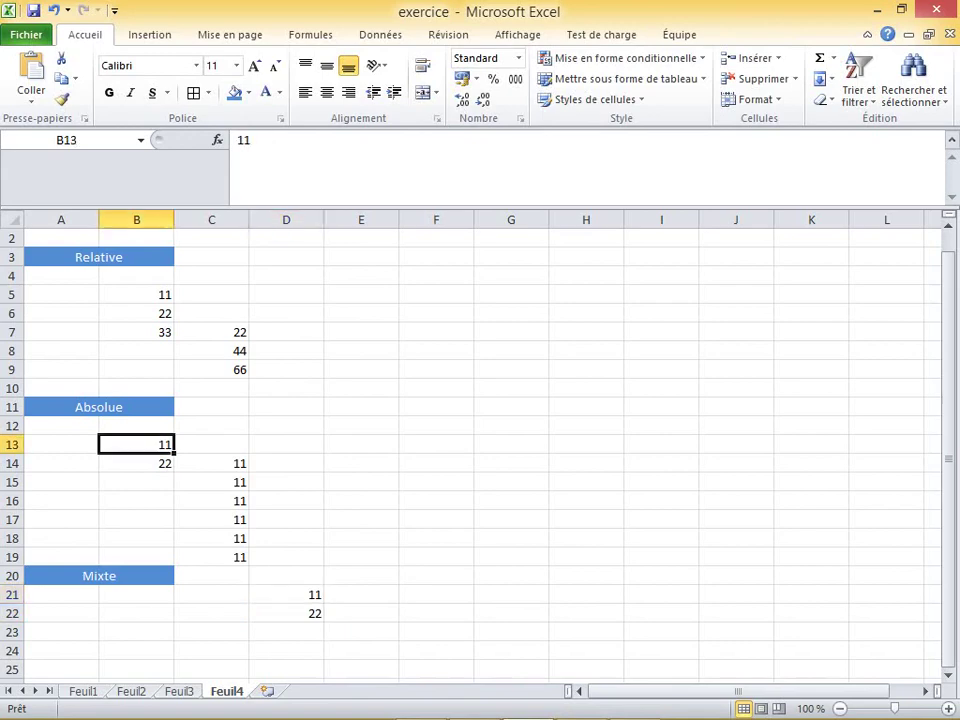
key("F2")
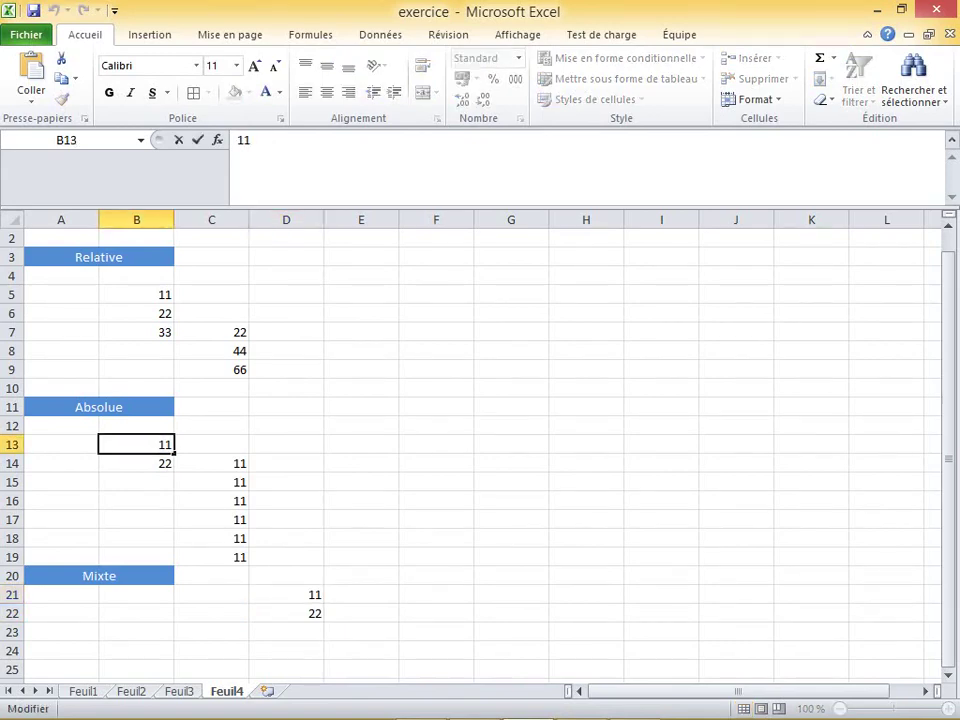
key("Return")
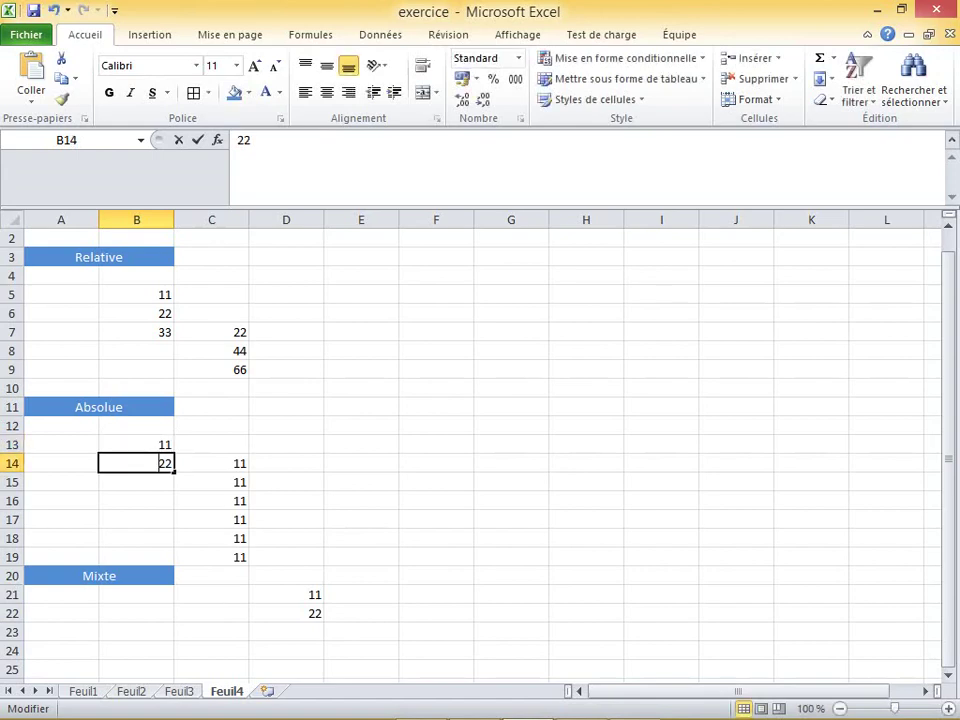
key("F2")
key("Return")
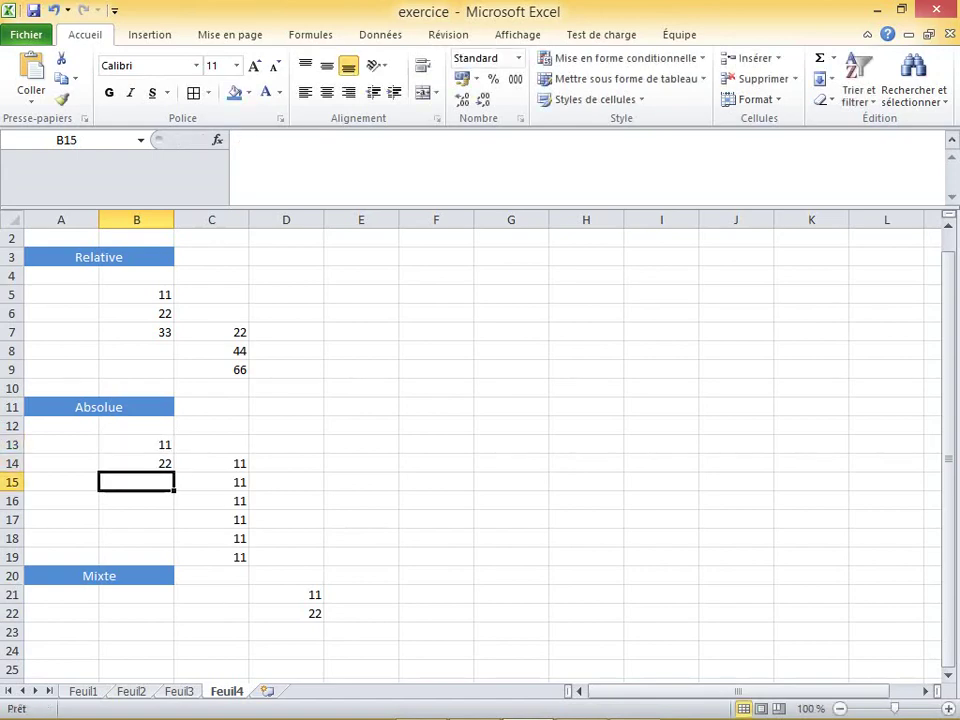
type("22")
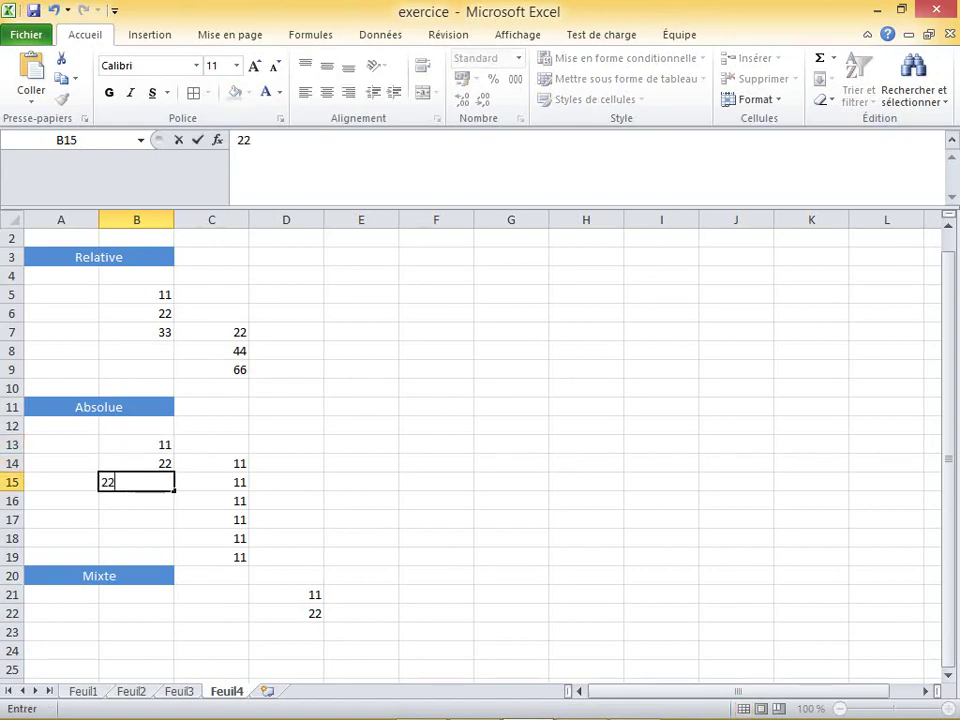
left_click(361, 631)
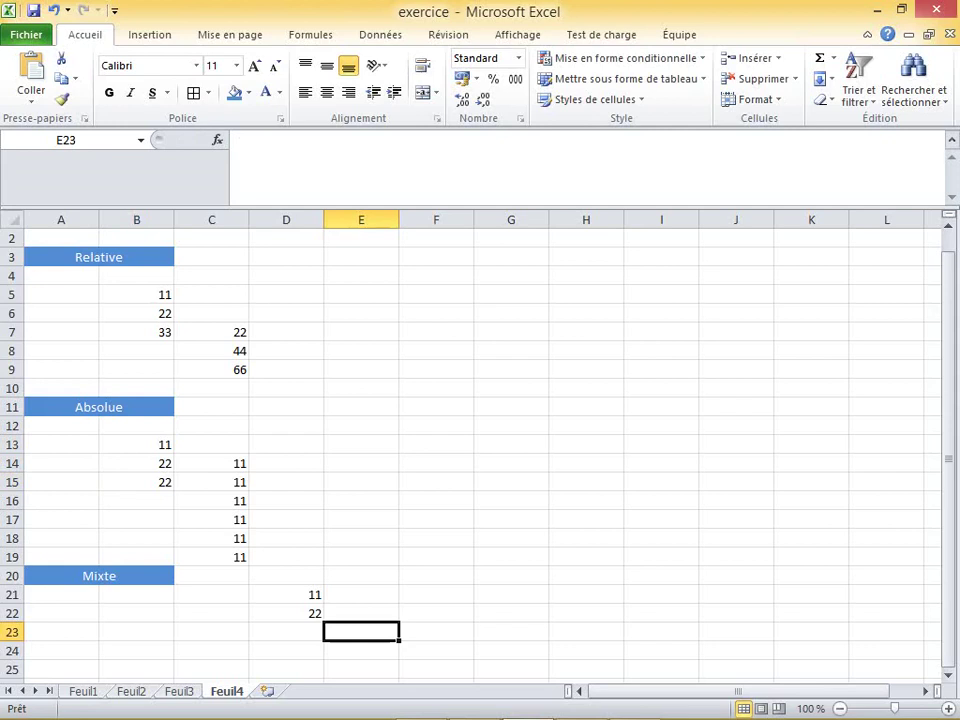
Copy D22's formula down into D23 and verify D22 holds =$B14
left_click(286, 613)
left_click_drag(324, 622, 322, 640)
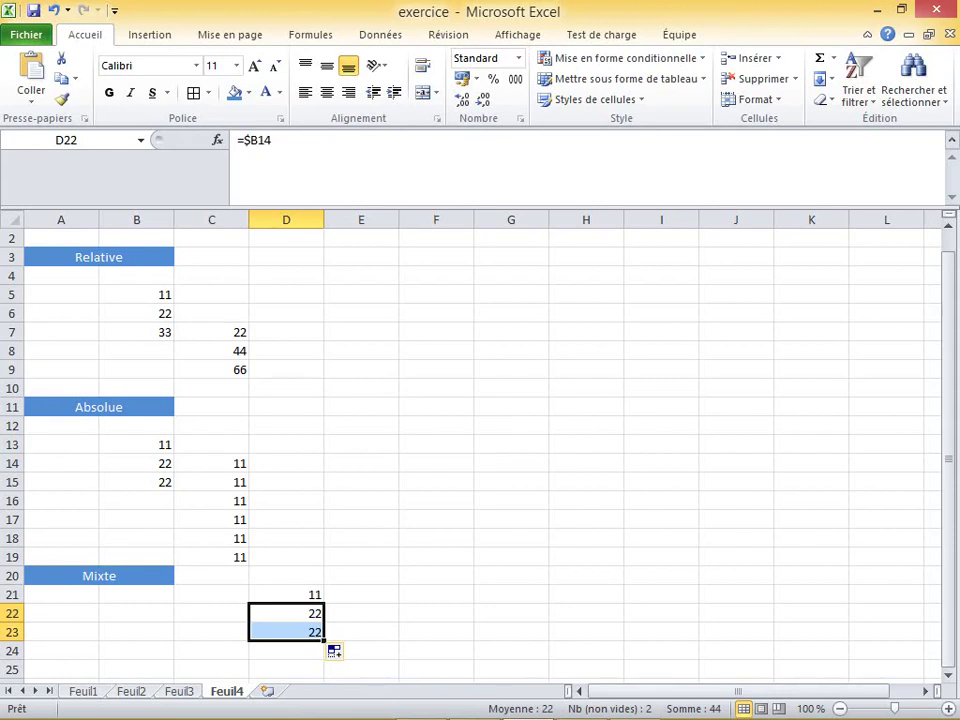
left_click(286, 632)
left_click(286, 613)
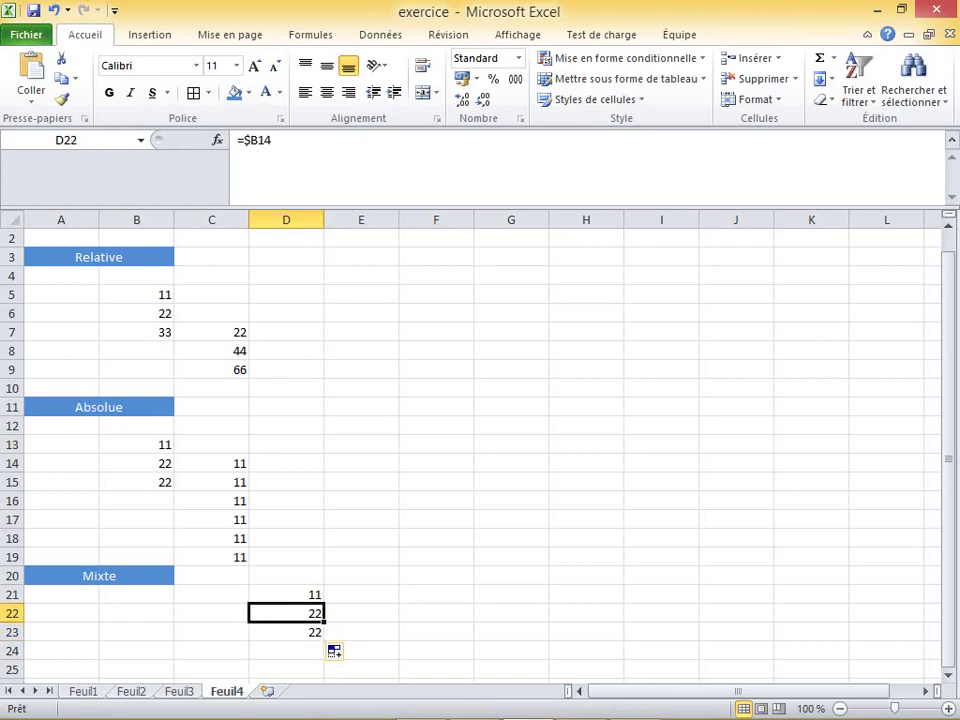
key("F2")
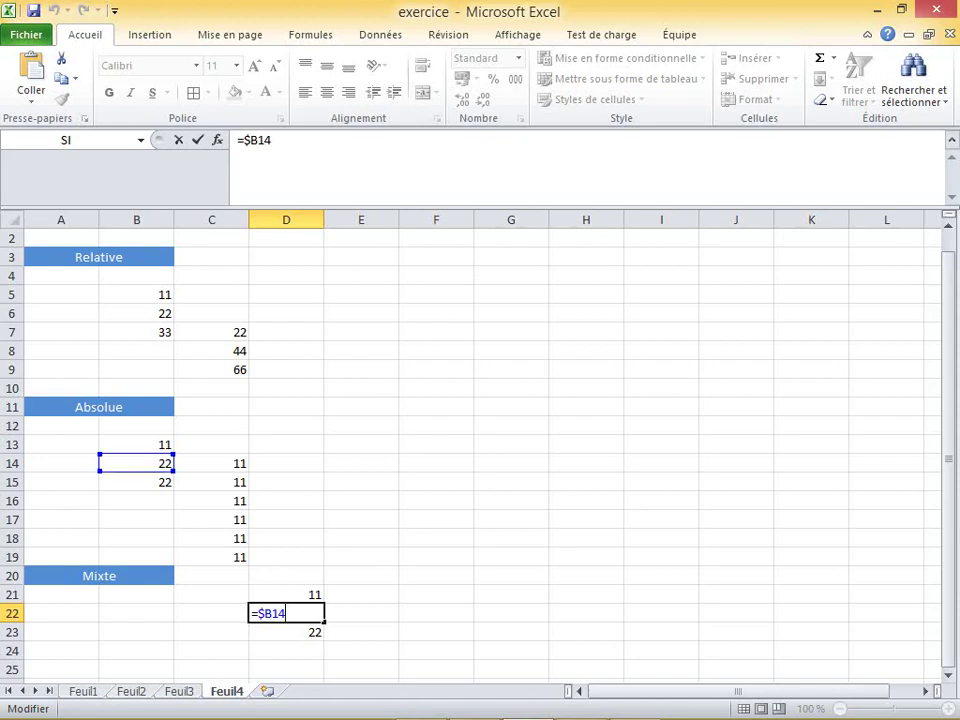
left_click(361, 631)
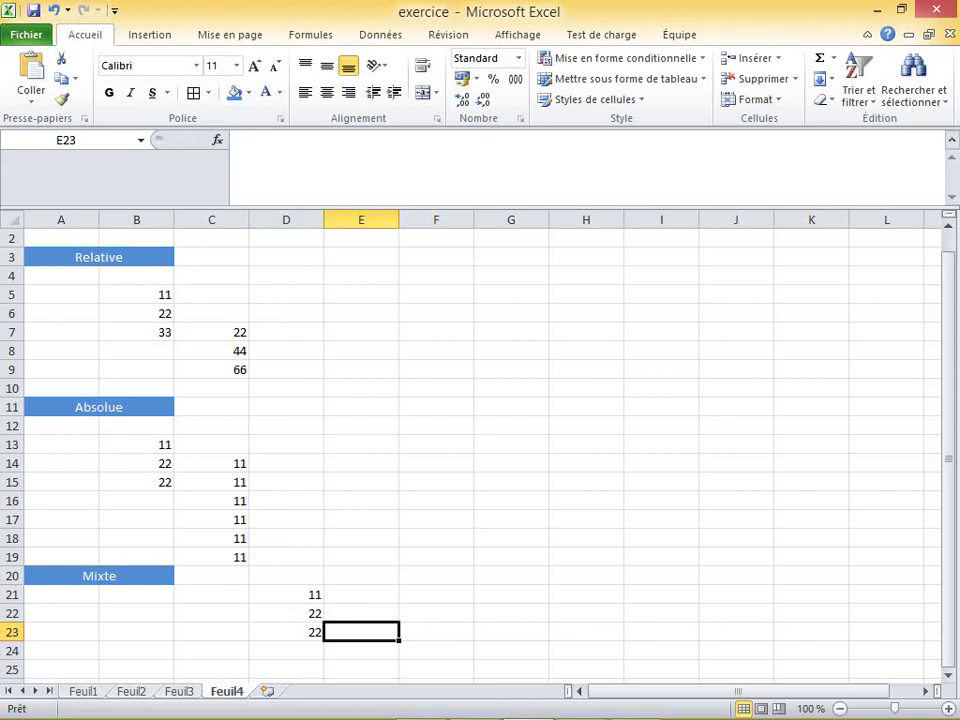
left_click_drag(947, 538, 947, 538)
left_click_drag(947, 500, 947, 480)
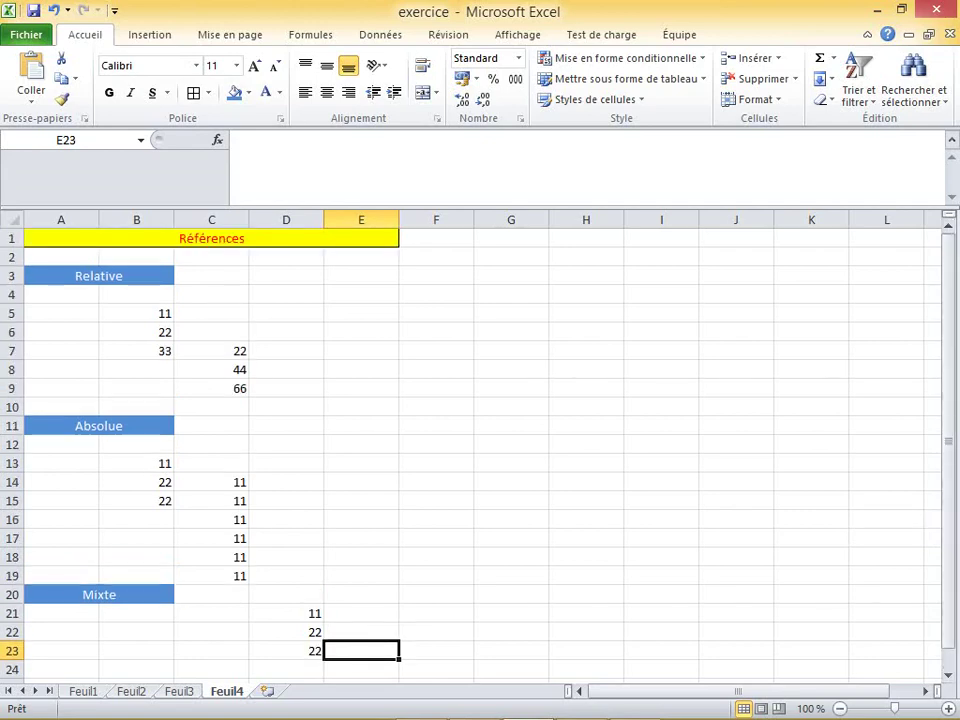
On Feuil3, start a =SOMME( formula in Rakoto's Total cell E2
key("ctrl+Page_Up")
key("ctrl+Page_Up")
key("ctrl+Page_Up")
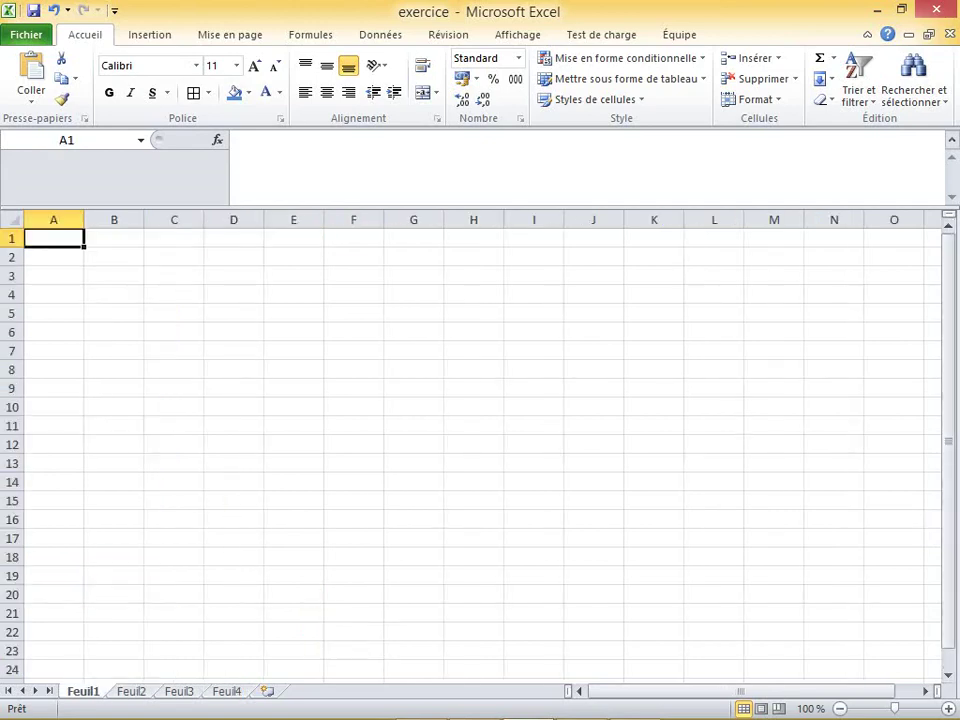
key("ctrl+Page_Down")
key("ctrl+Page_Down")
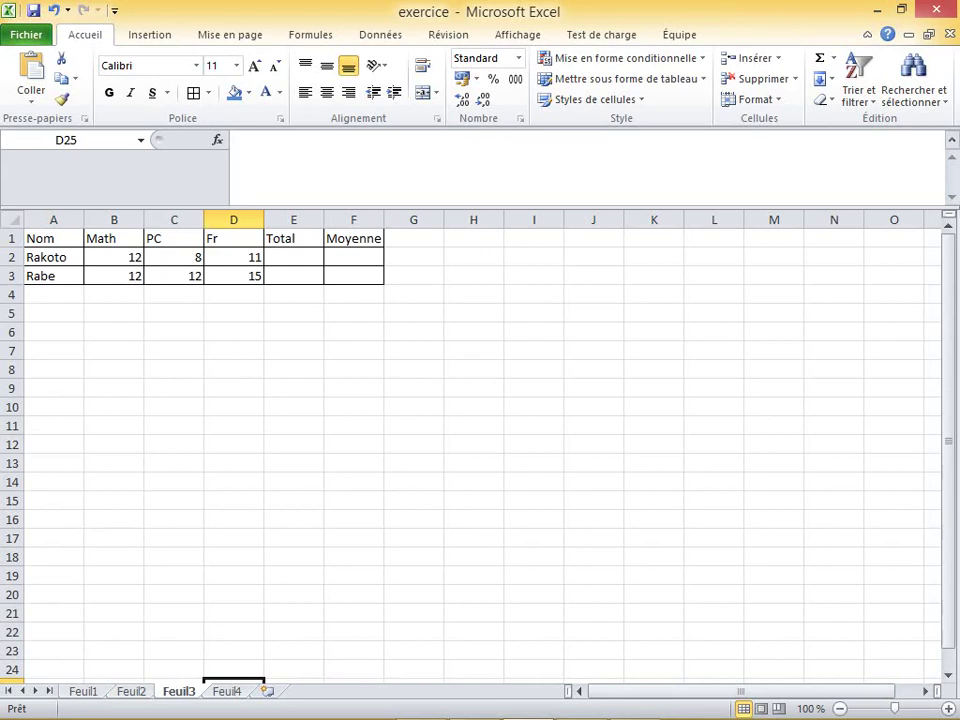
left_click(293, 257)
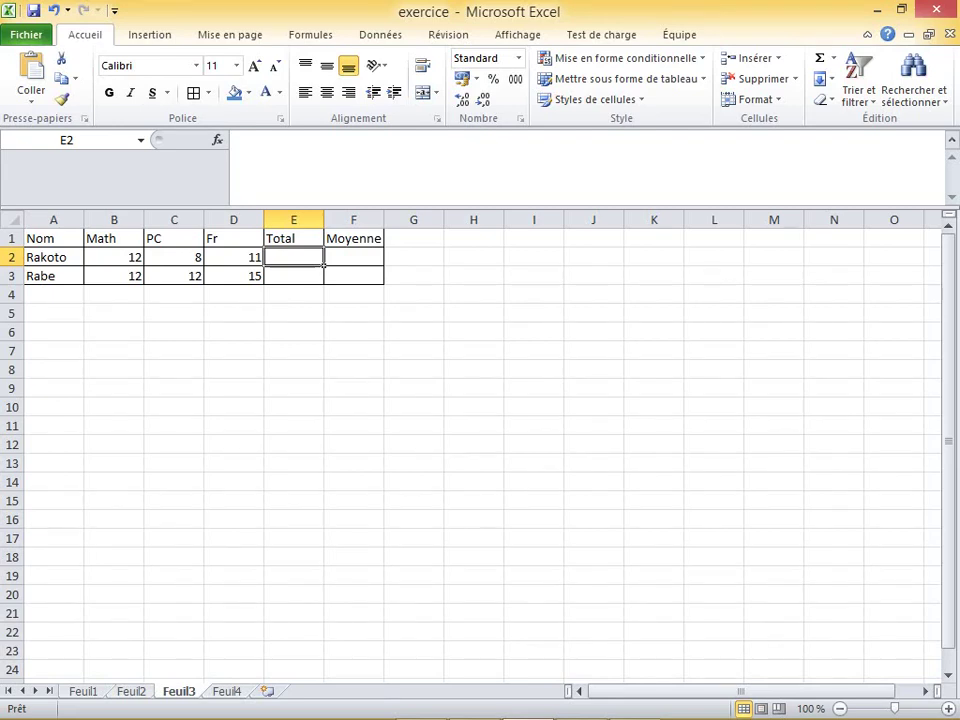
type("=")
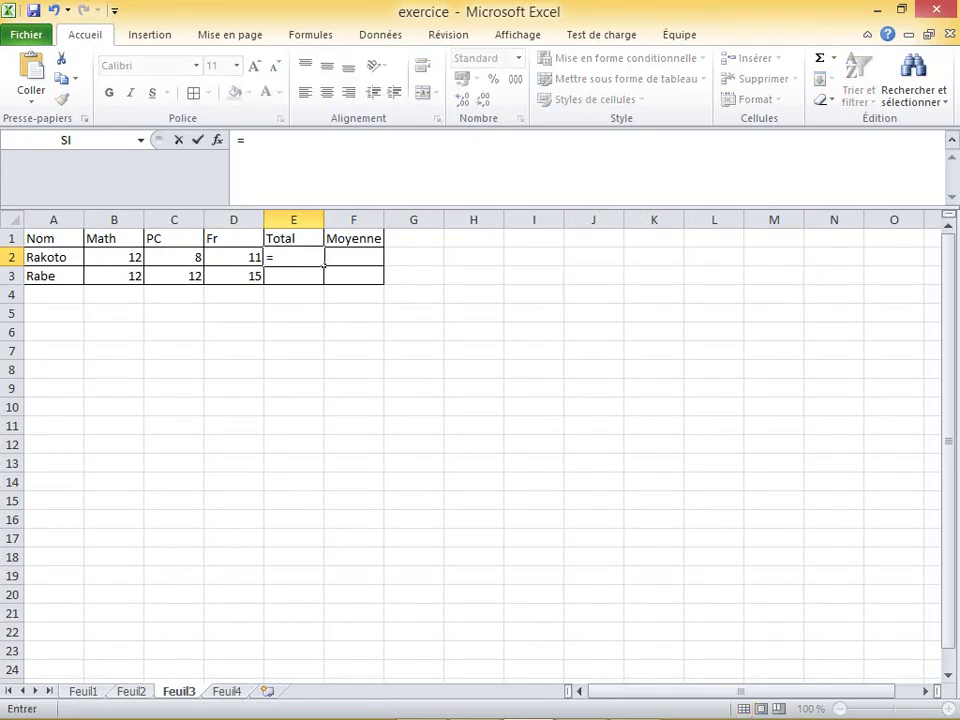
type("somm")
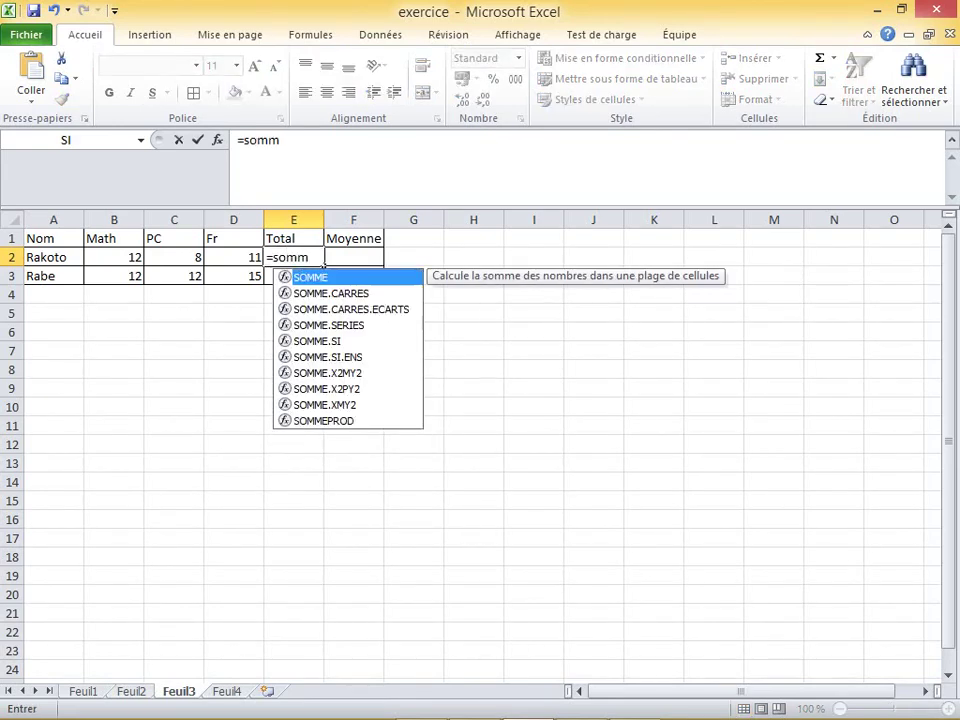
type("e(")
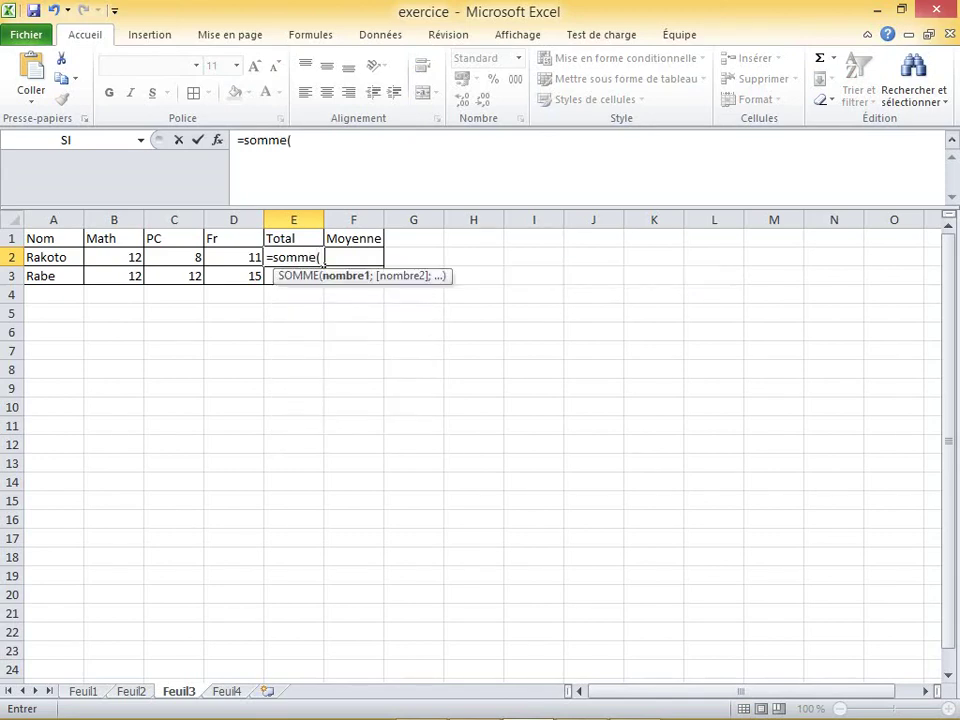
Complete E2 as =SOMME(B2;C2;D2) to total Rakoto's grades
key("Left")
key("Left")
key("Left")
key("Right")
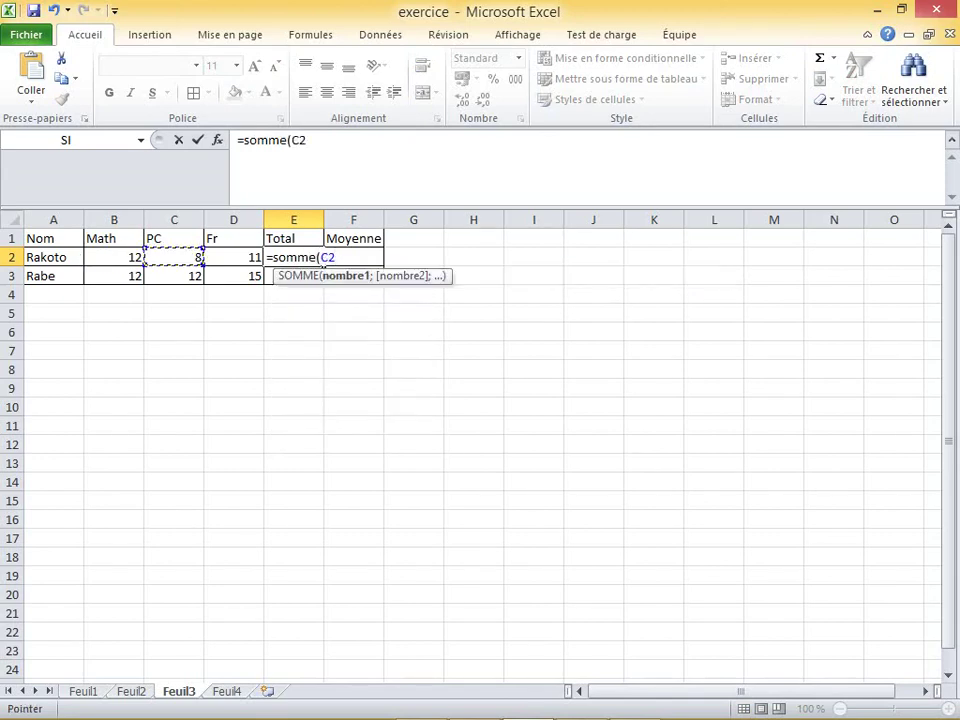
key("Left")
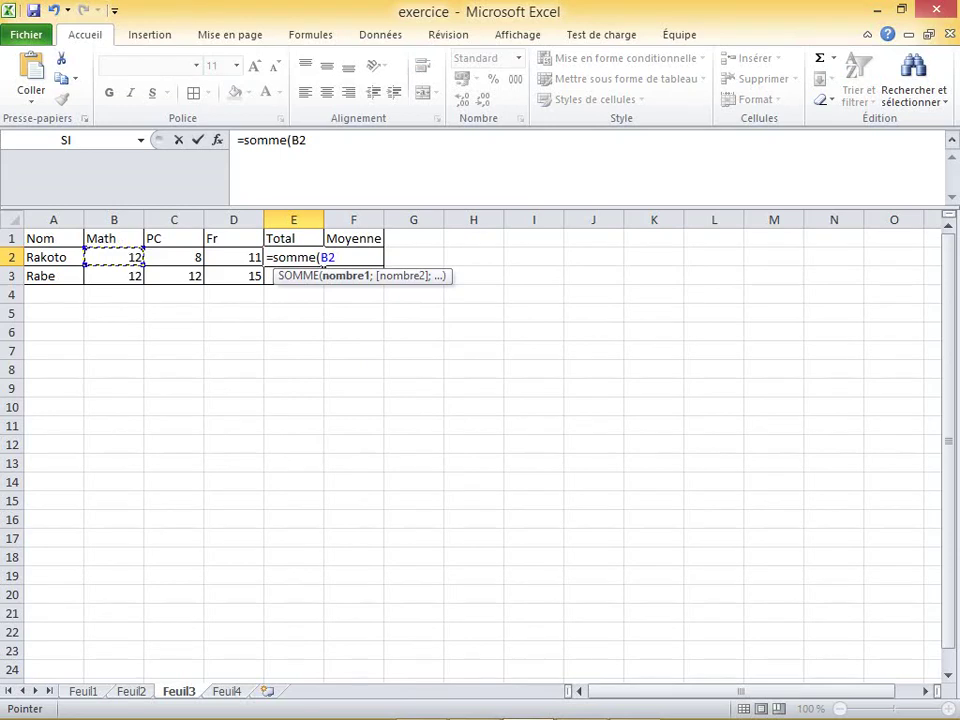
type(";")
key("Left")
key("Left")
type(";")
key("Left")
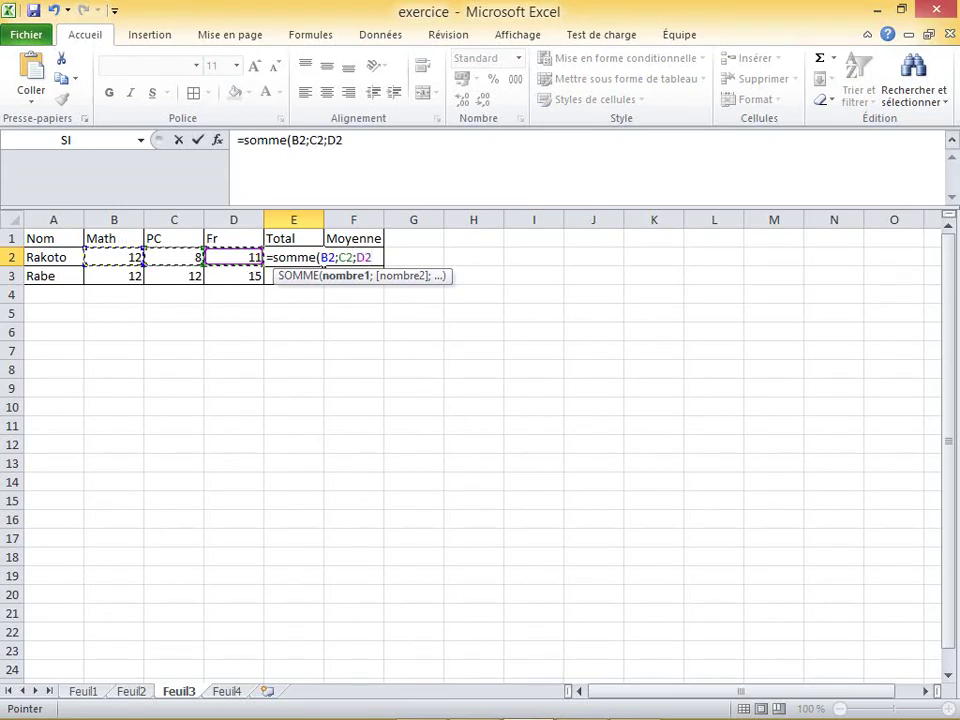
type(")")
key("Return")
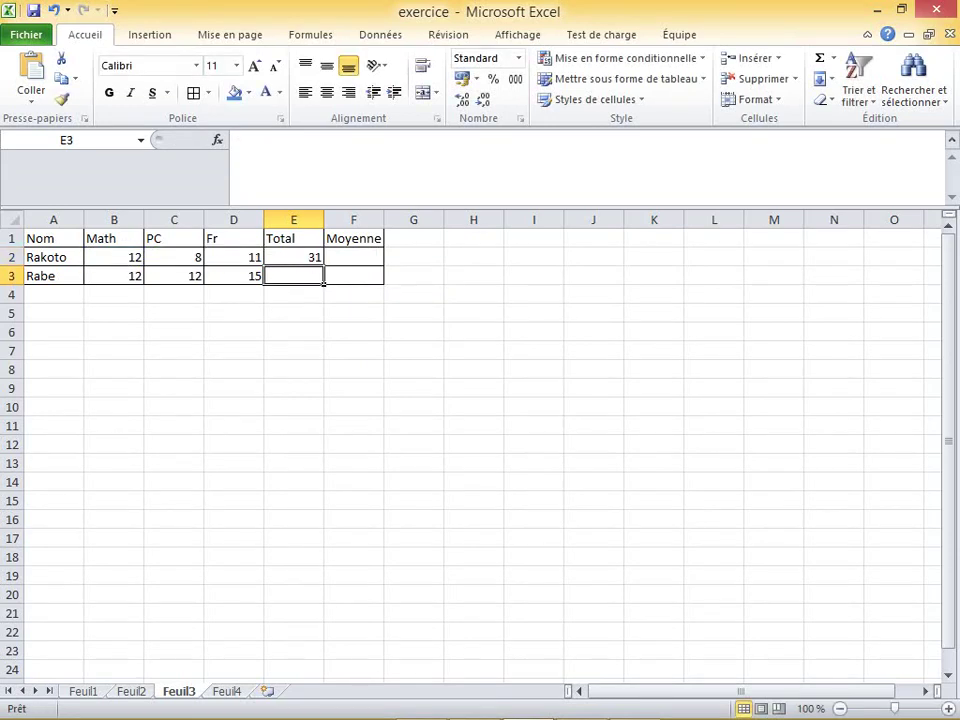
Copy the total formula down to E3, then return to Feuil4
left_click(293, 257)
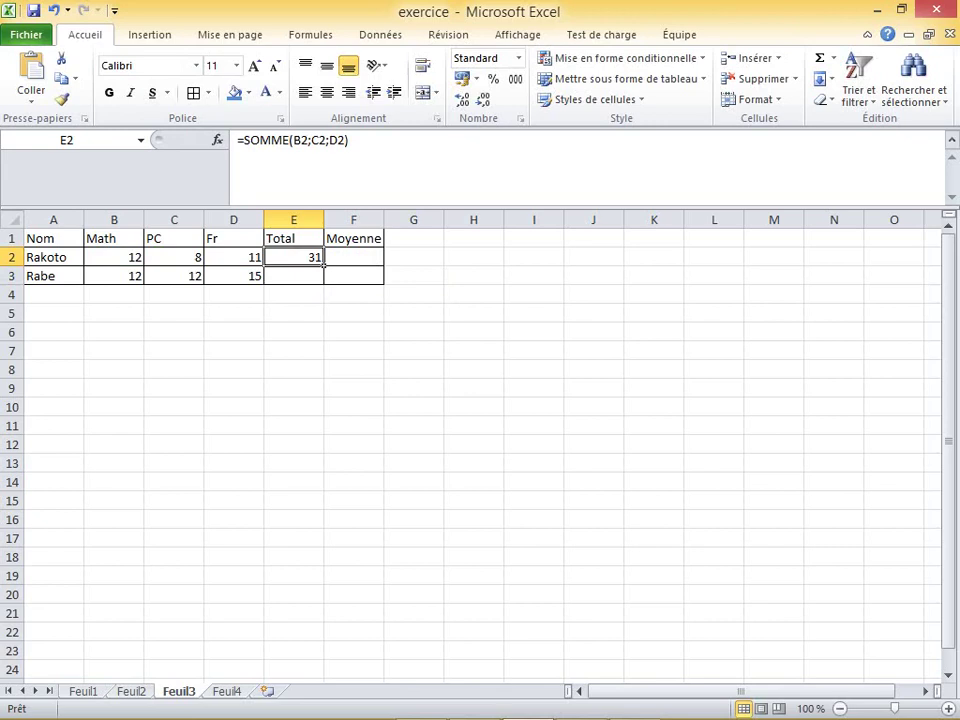
left_click_drag(323, 266, 323, 285)
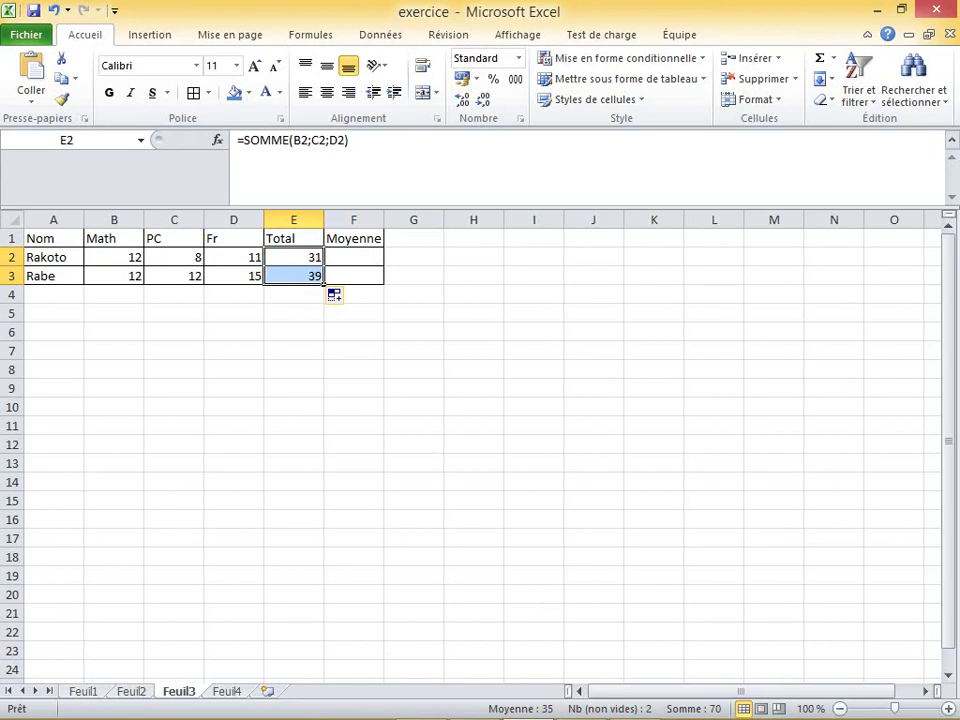
left_click(353, 369)
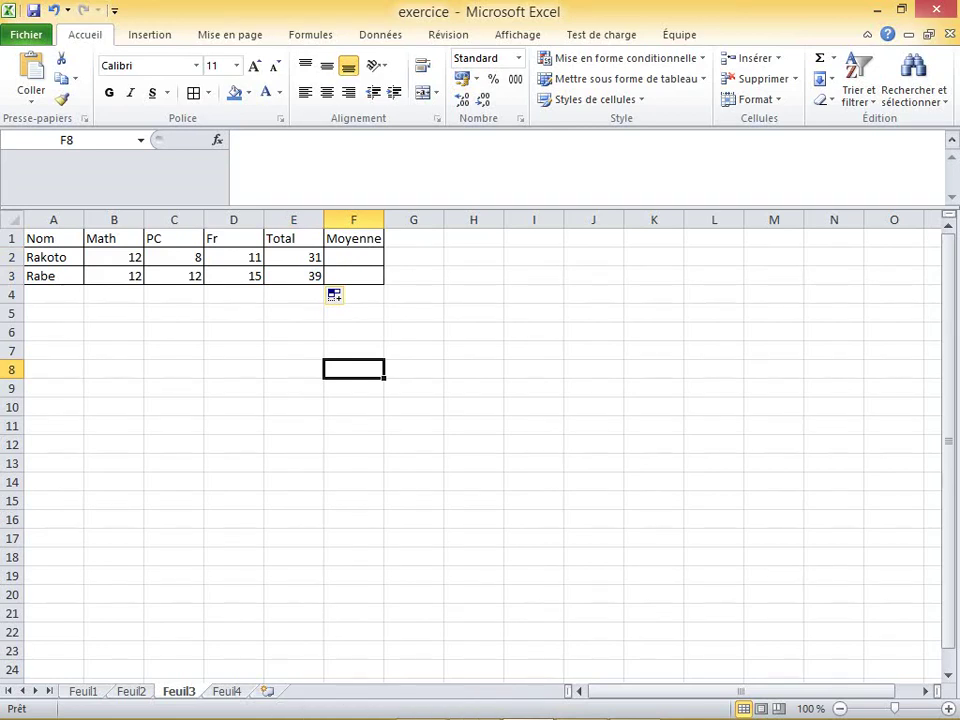
left_click(293, 276)
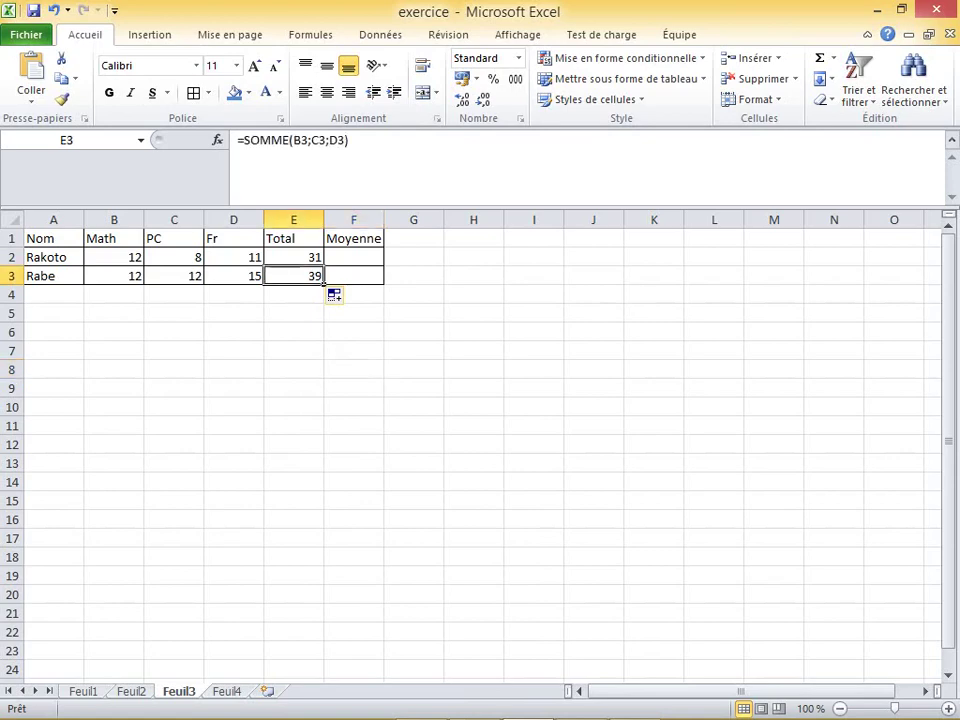
key("ctrl+Page_Down")
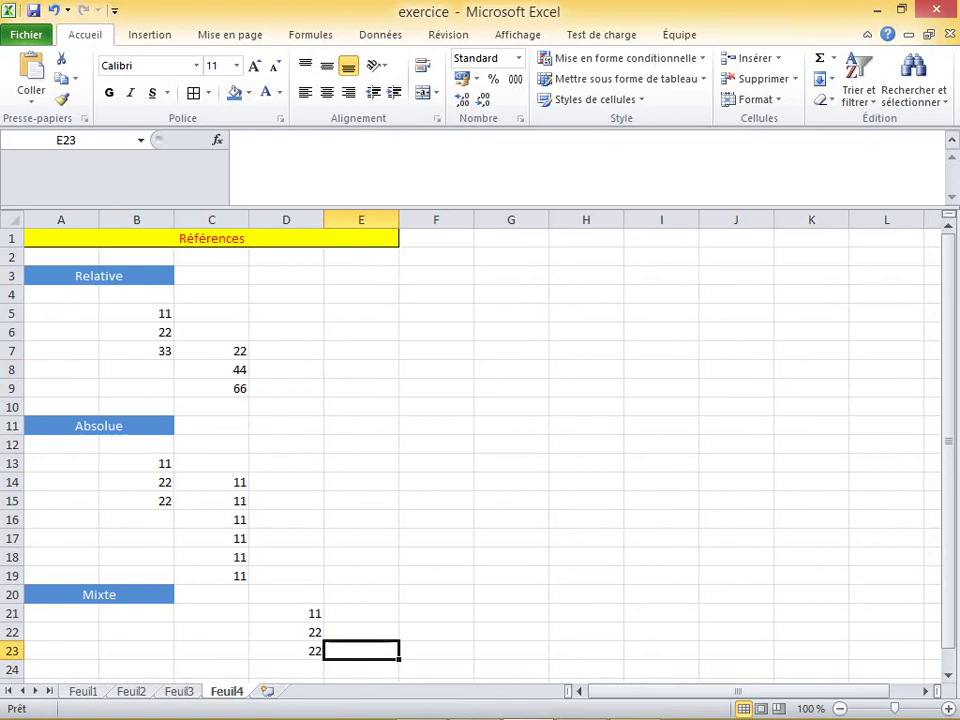
Clear the contents of the Références table in A1:E20
mouse_move(361, 651)
left_mouse_down()
mouse_move(361, 351)
mouse_move(61, 238)
left_mouse_up()
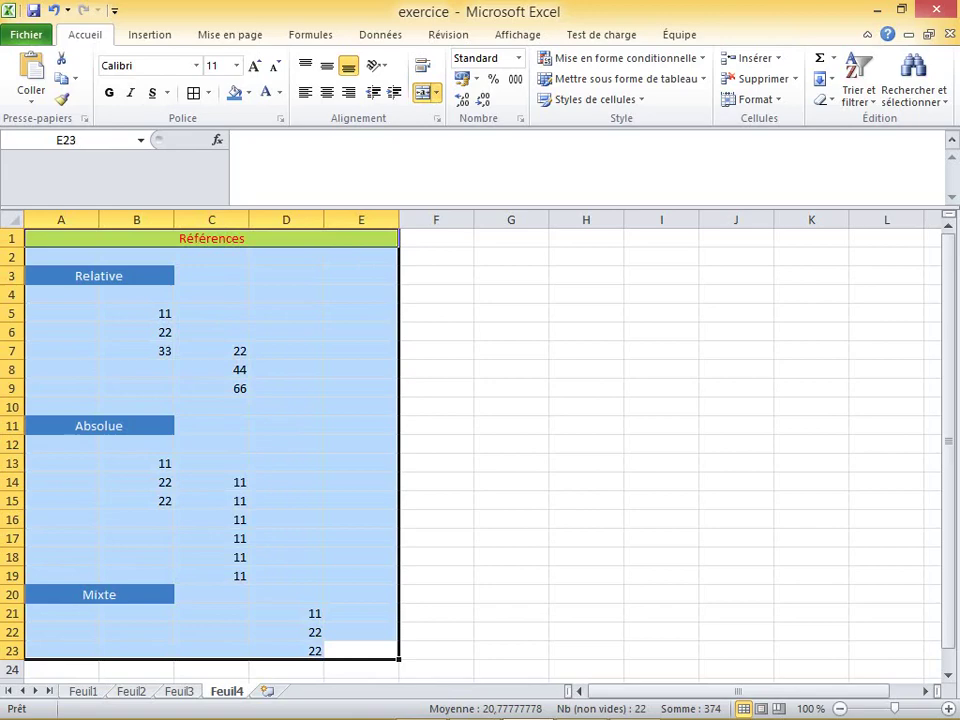
key("Delete")
left_click(586, 444)
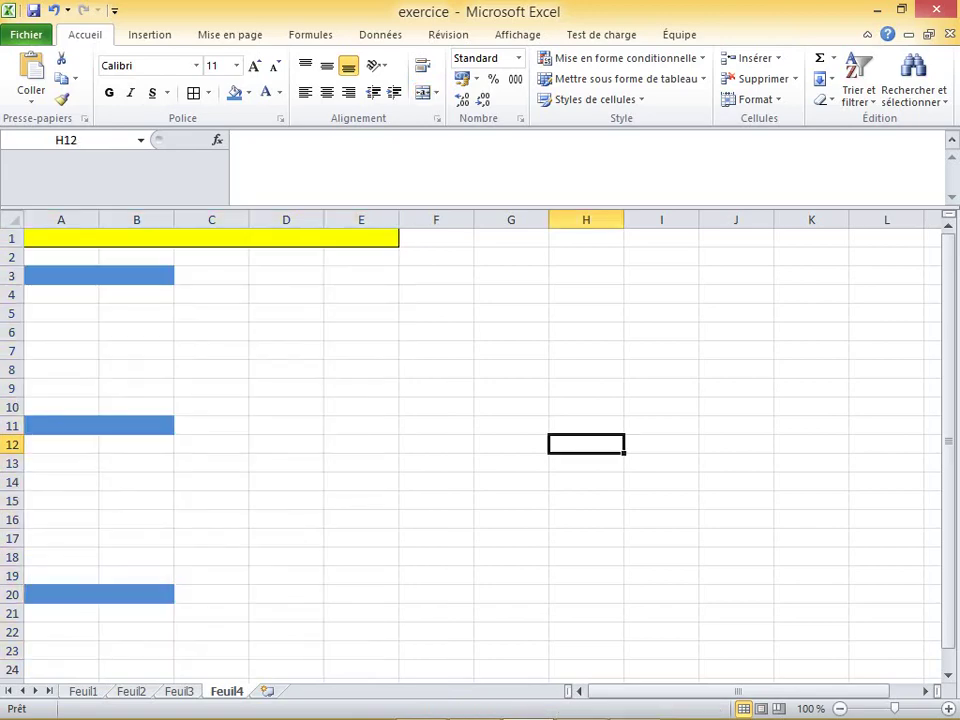
key("ctrl+a")
left_click(436, 312)
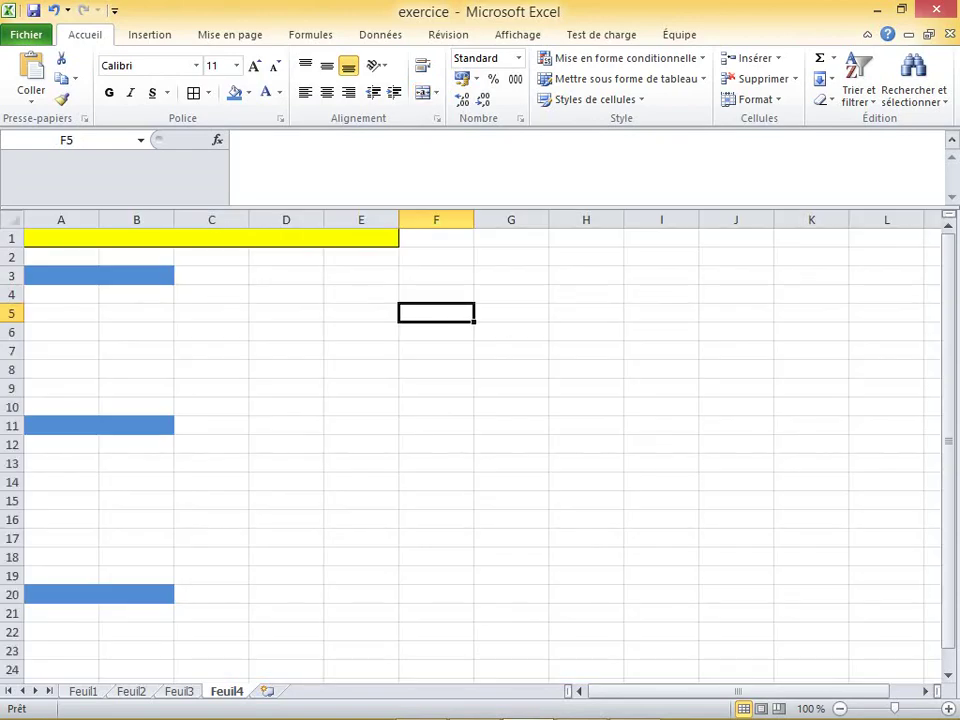
left_click_drag(60, 237, 60, 594)
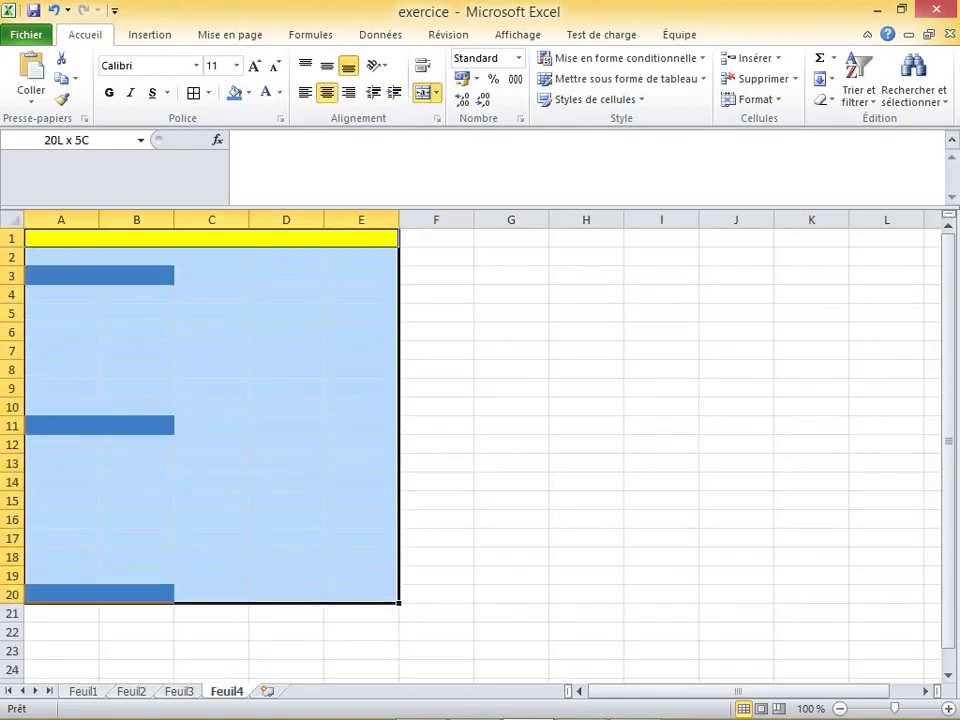
Delete the formatted A1:E20 cells, shifting cells left
right_click(158, 302)
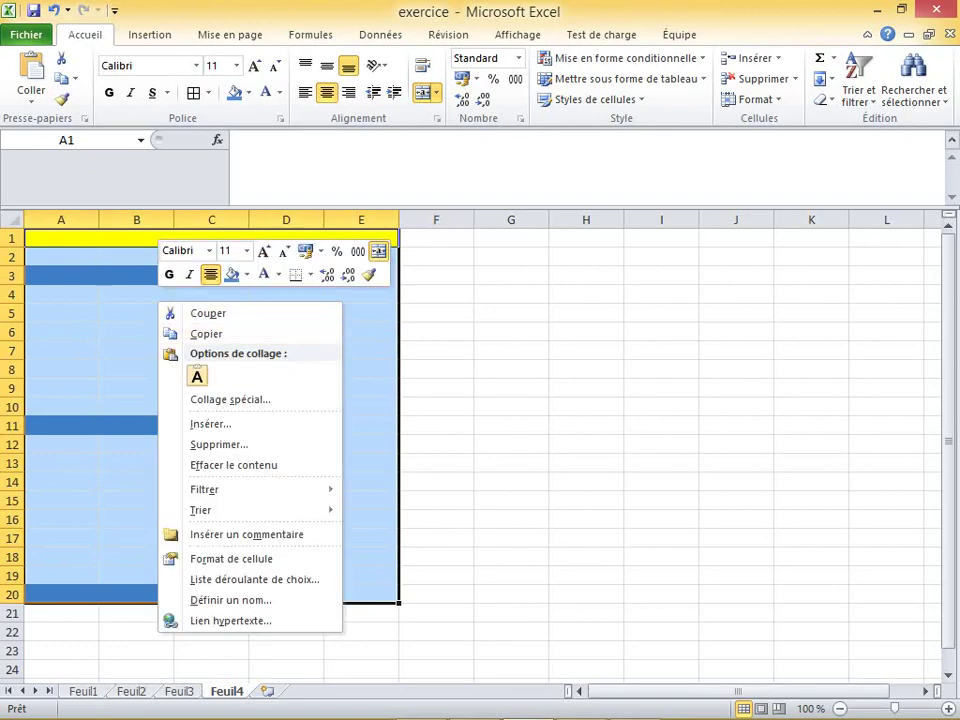
key("Return")
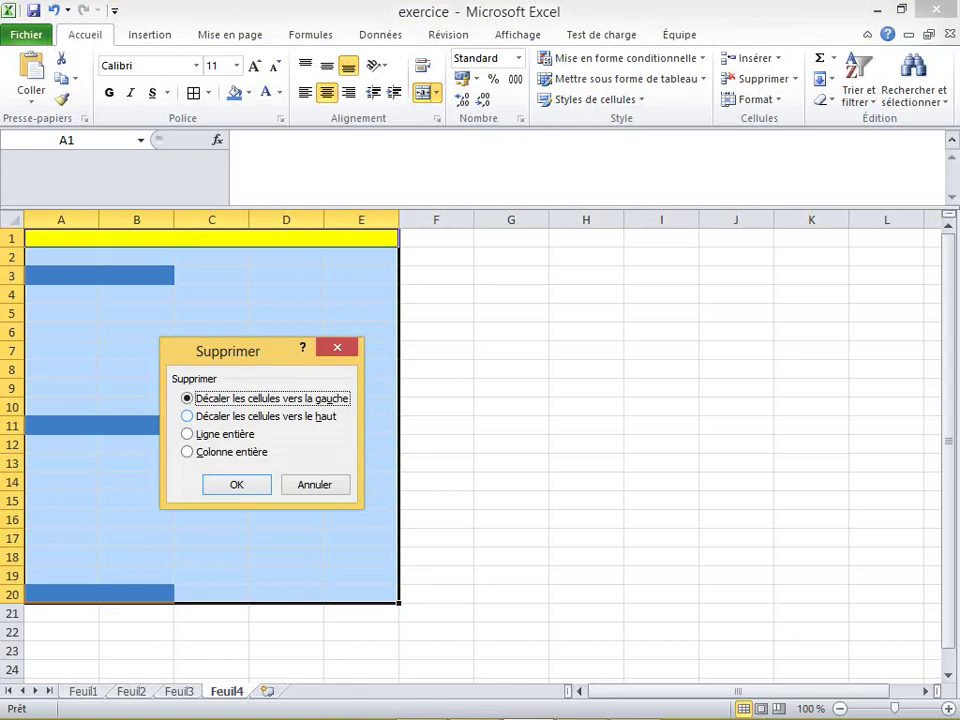
key("Return")
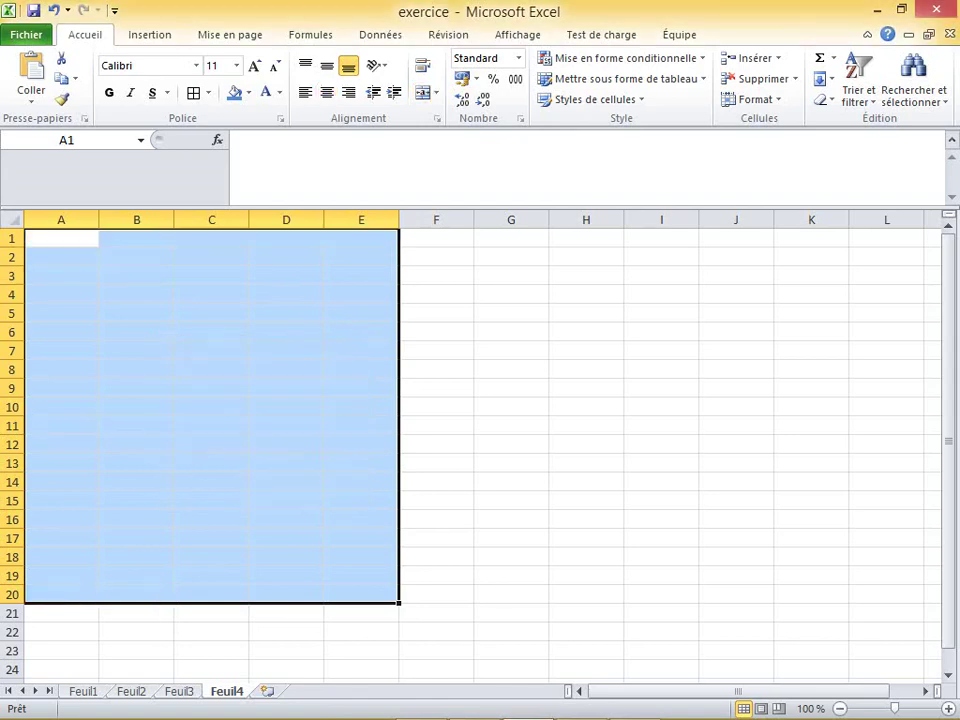
left_click(361, 463)
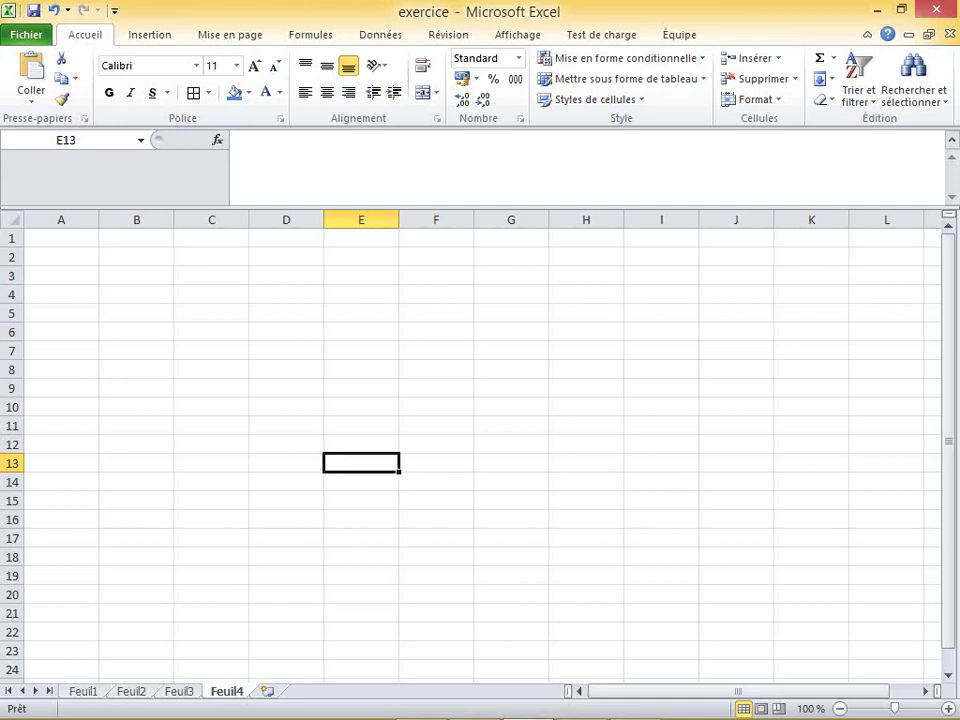
key("ctrl+z")
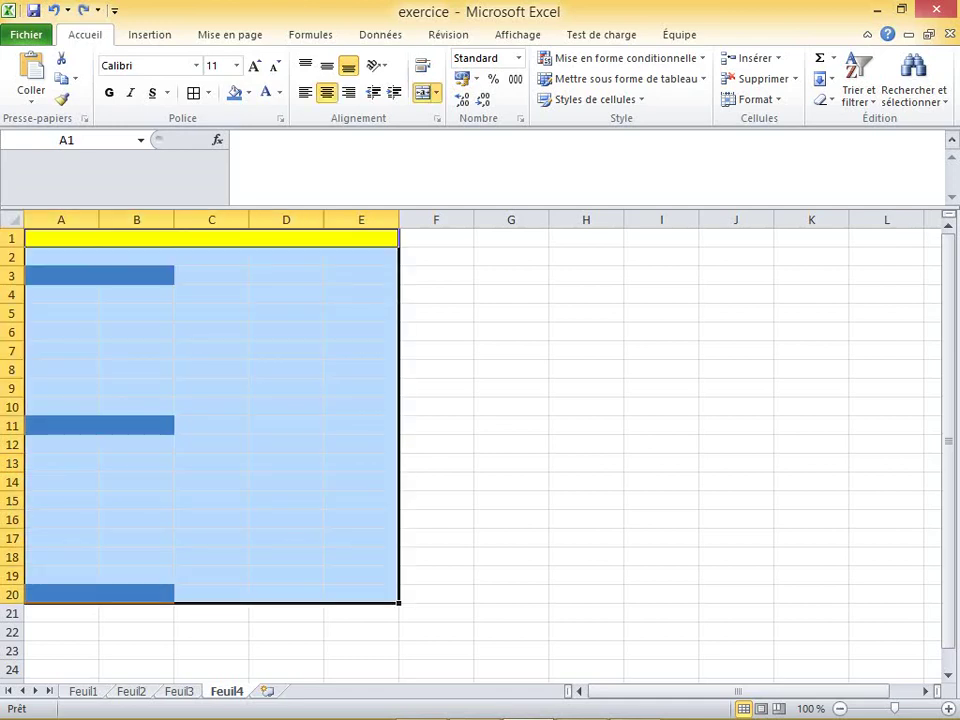
right_click(216, 372)
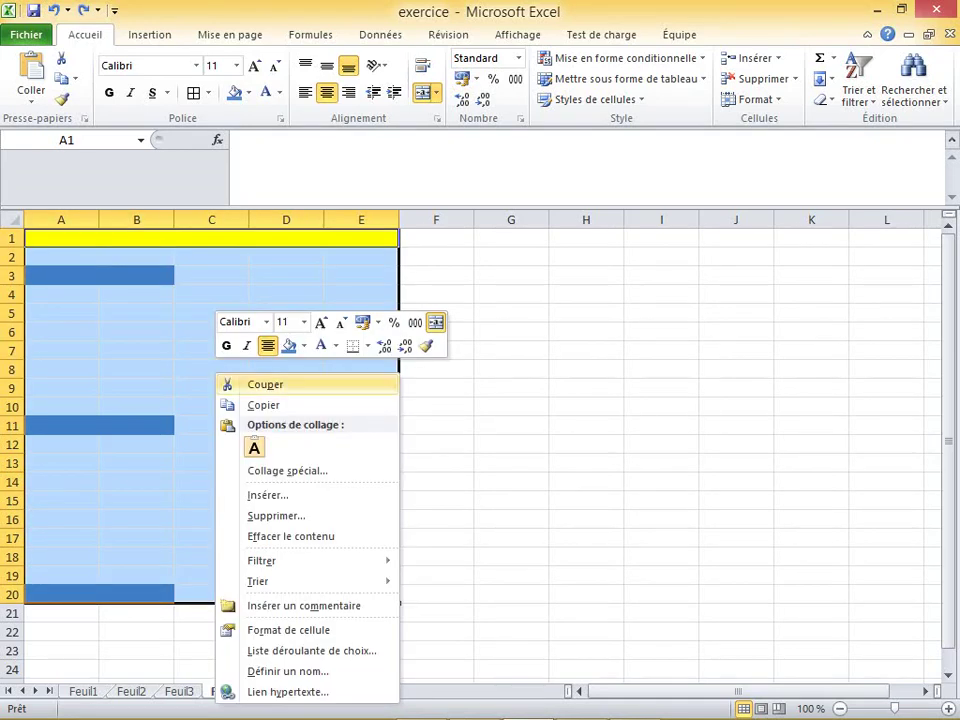
left_click(276, 515)
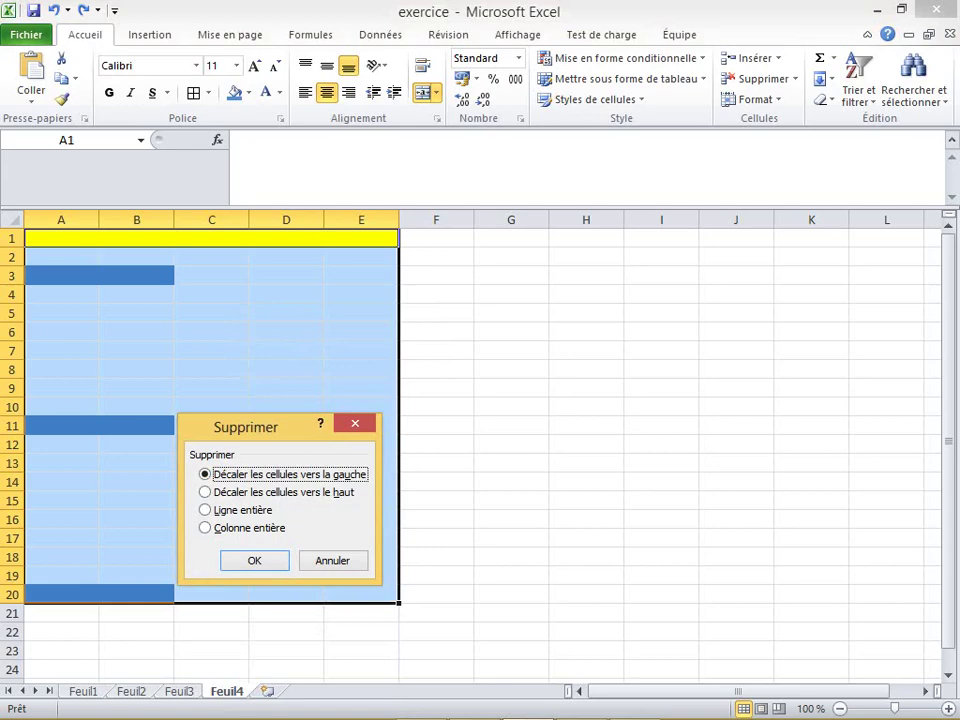
left_click(254, 560)
left_click(511, 462)
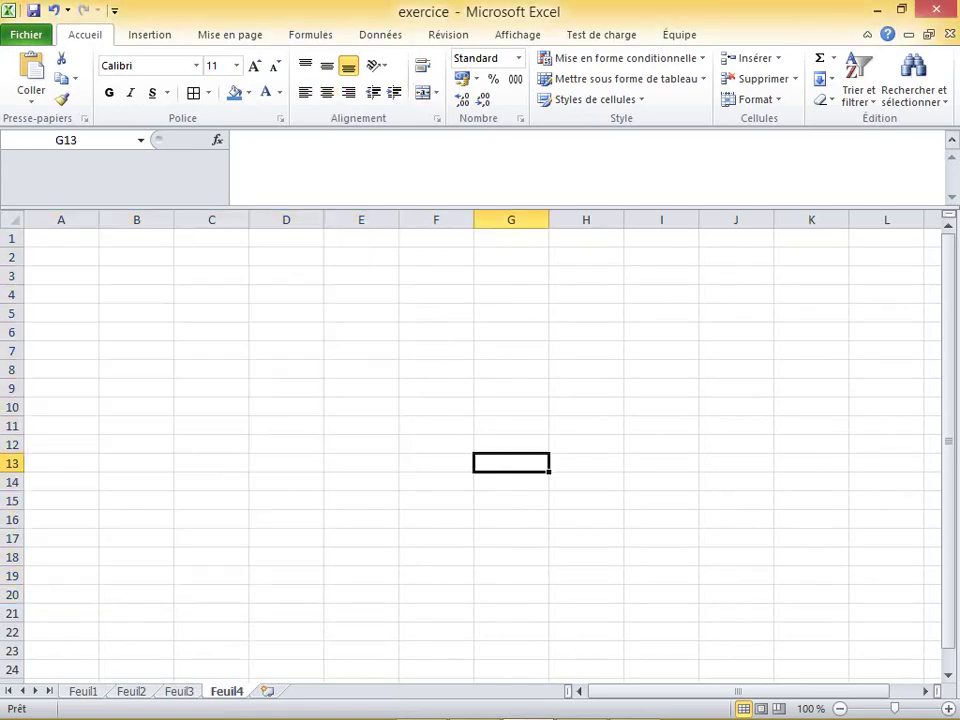
Type the heading 'Moyenne' in A1 of Feuil4
left_click(61, 257)
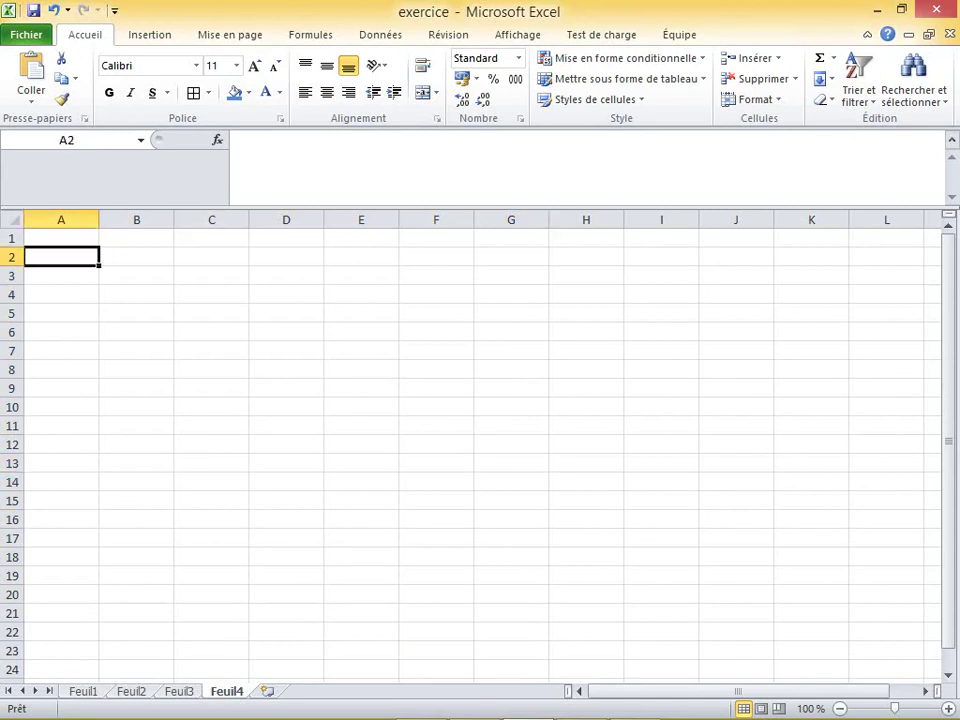
left_click(61, 238)
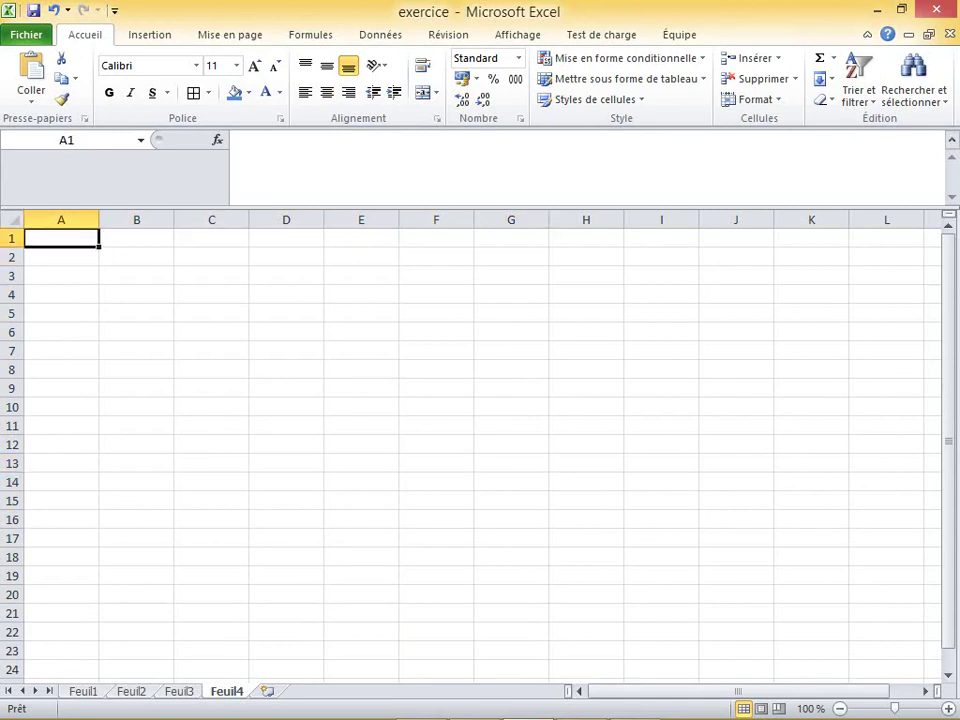
type("Mosy")
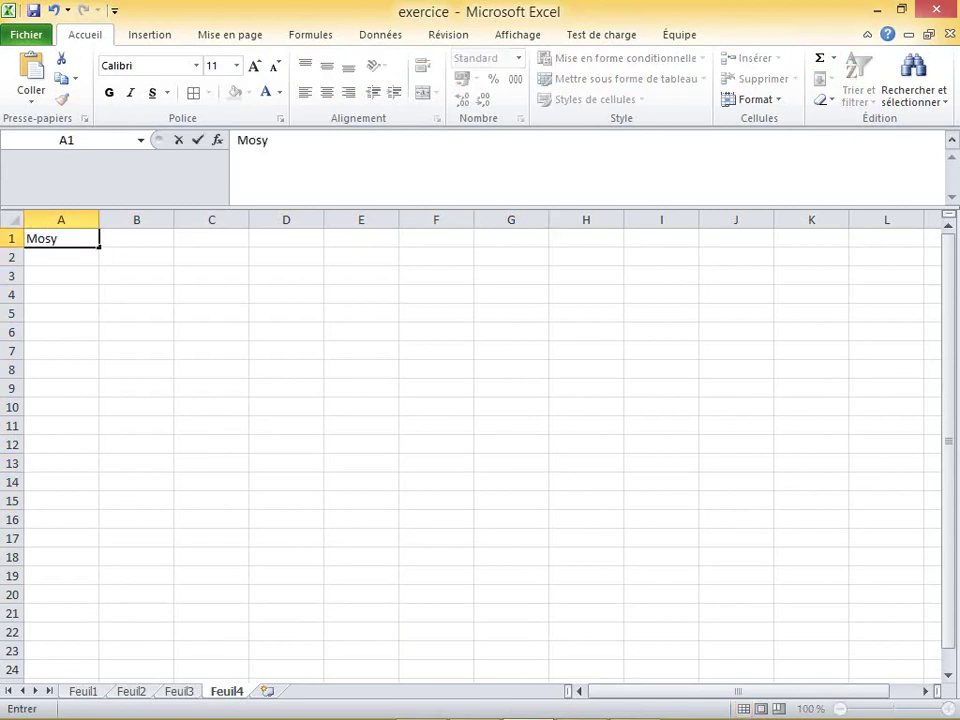
key("BackSpace")
key("BackSpace")
type("yenn")
type("e")
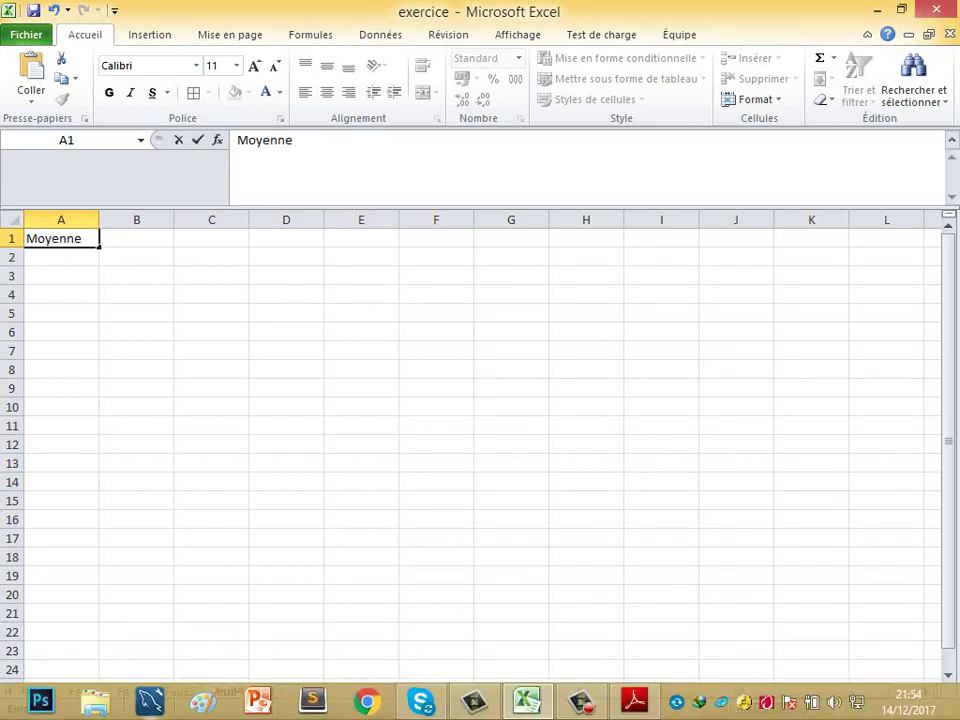
Delete sheets Feuil1 and Feuil2, then go back to Feuil4
left_click(83, 691)
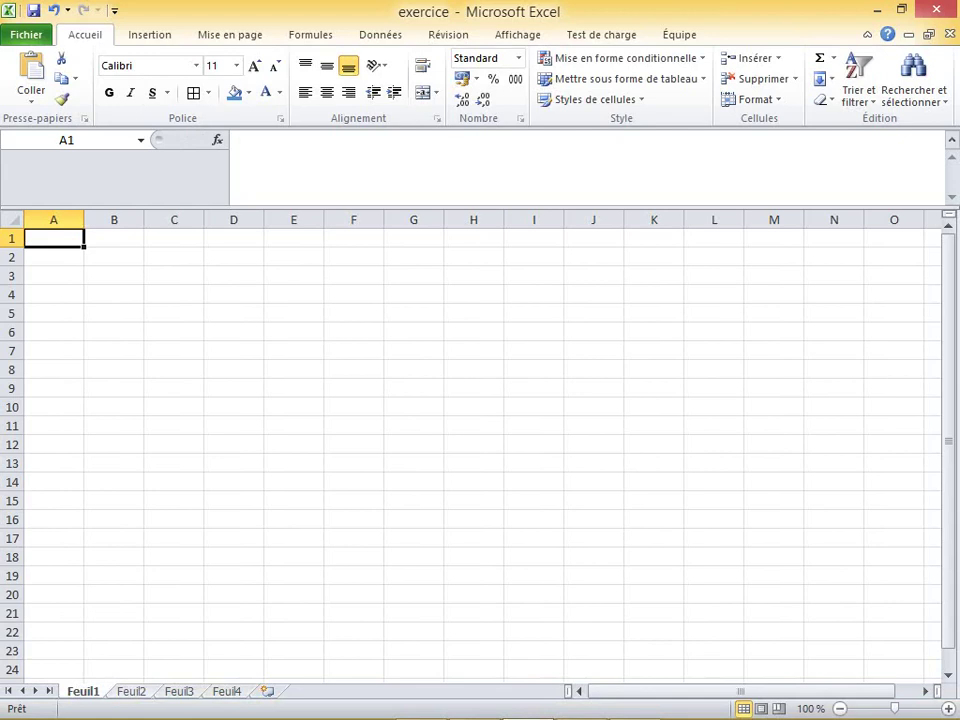
right_click(95, 691)
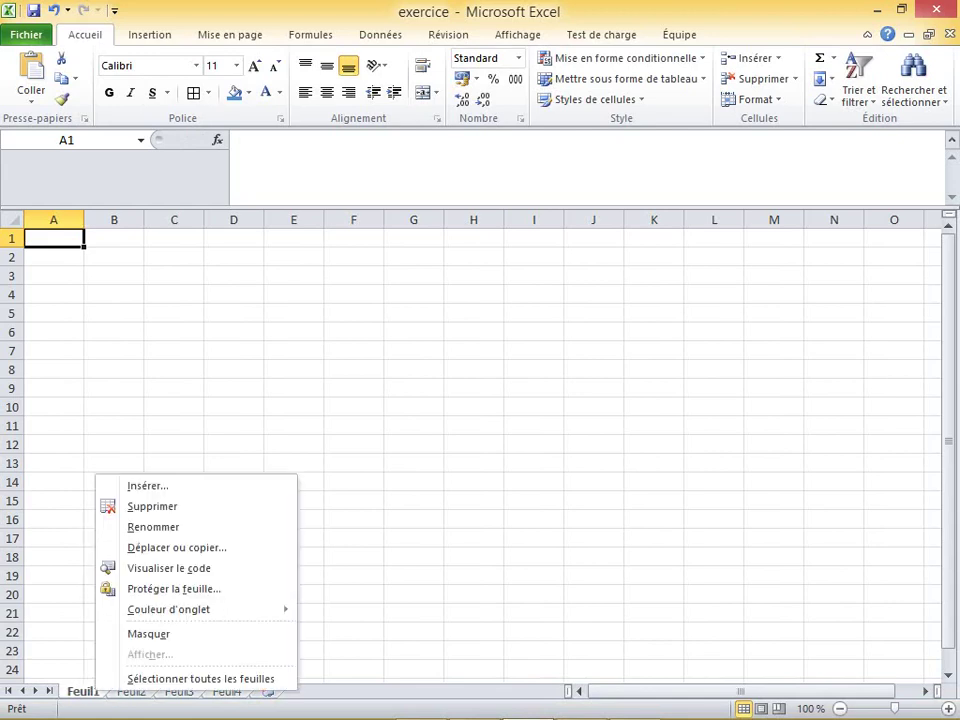
left_click(152, 506)
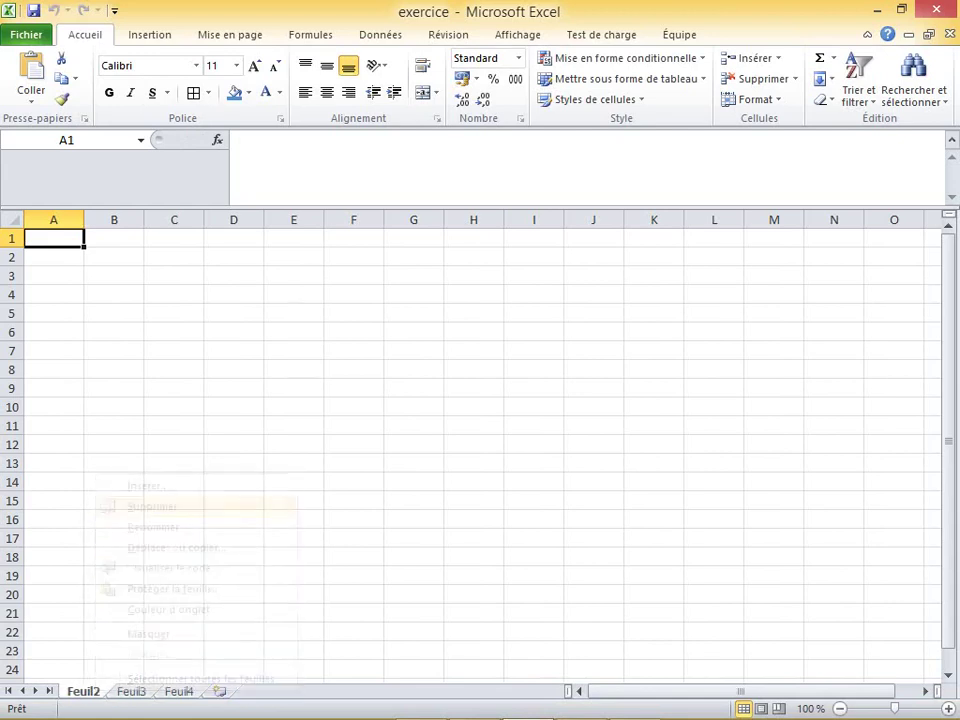
right_click(95, 691)
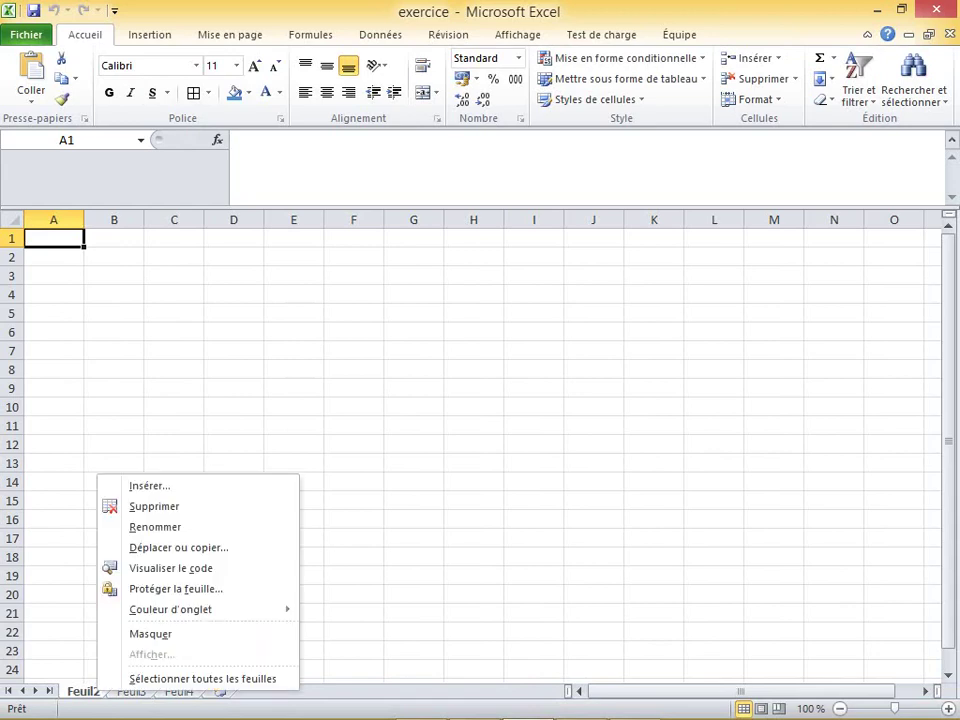
left_click(152, 506)
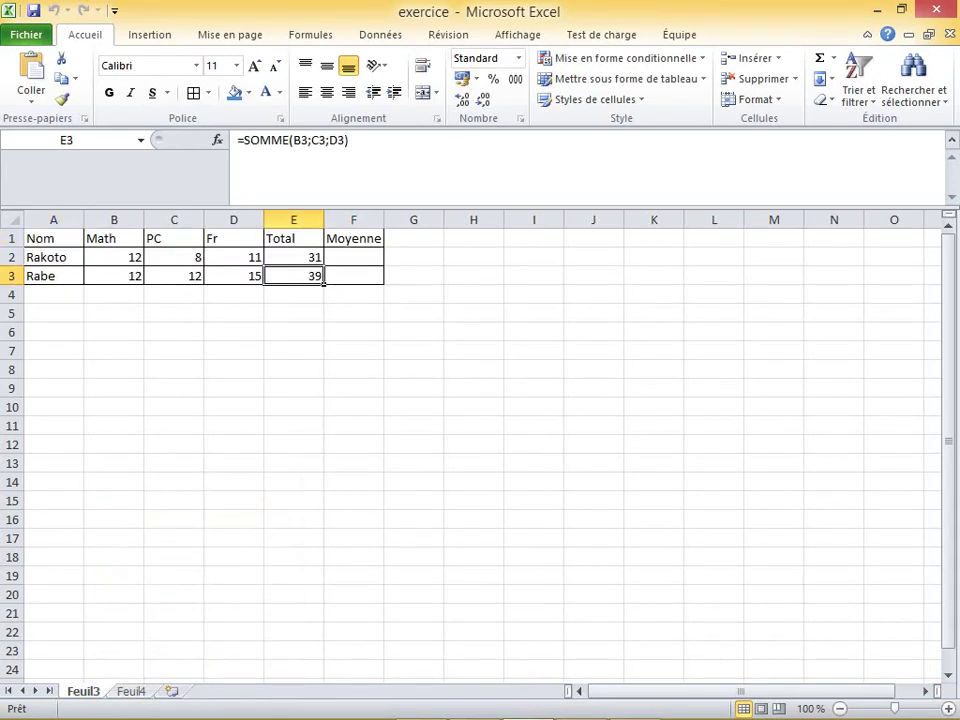
key("ctrl+Page_Down")
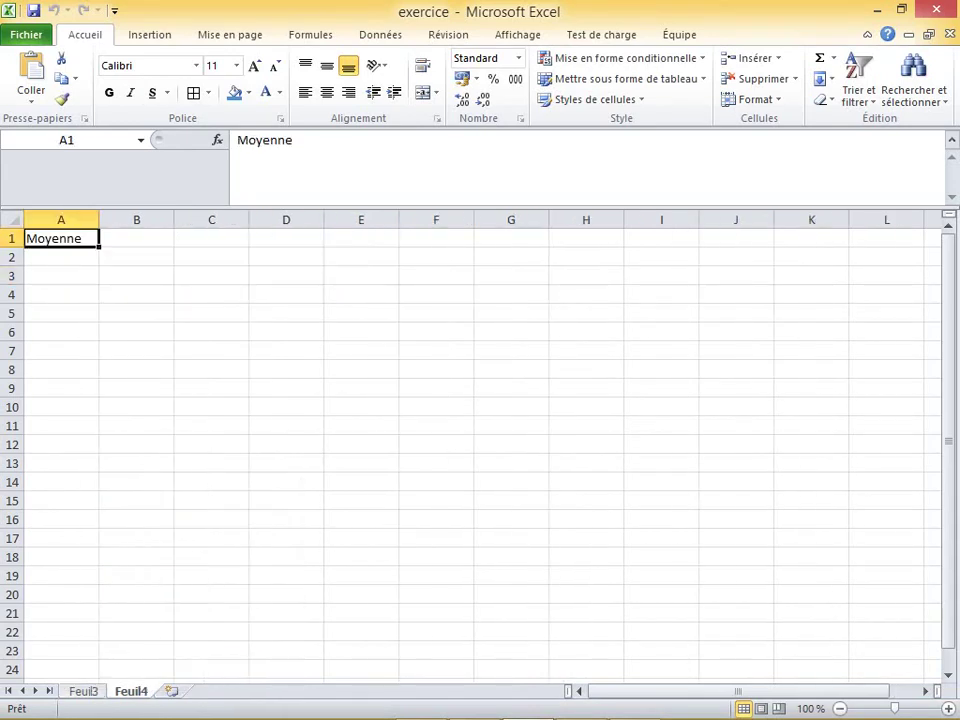
Start a =MOYENNE( formula in Feuil4 cell A2
left_click(61, 257)
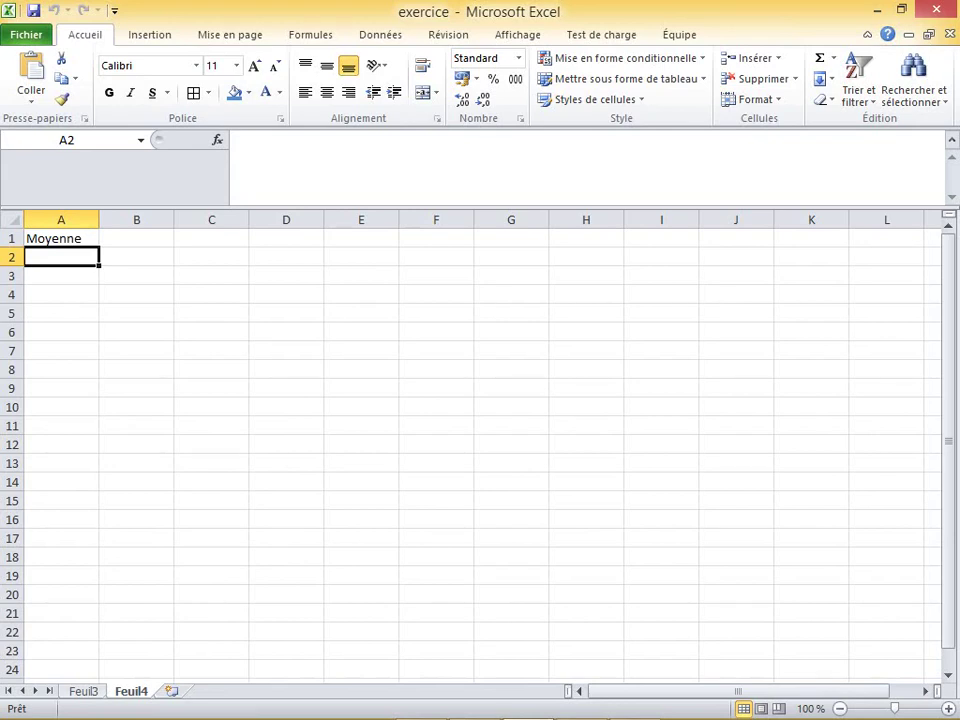
type("=")
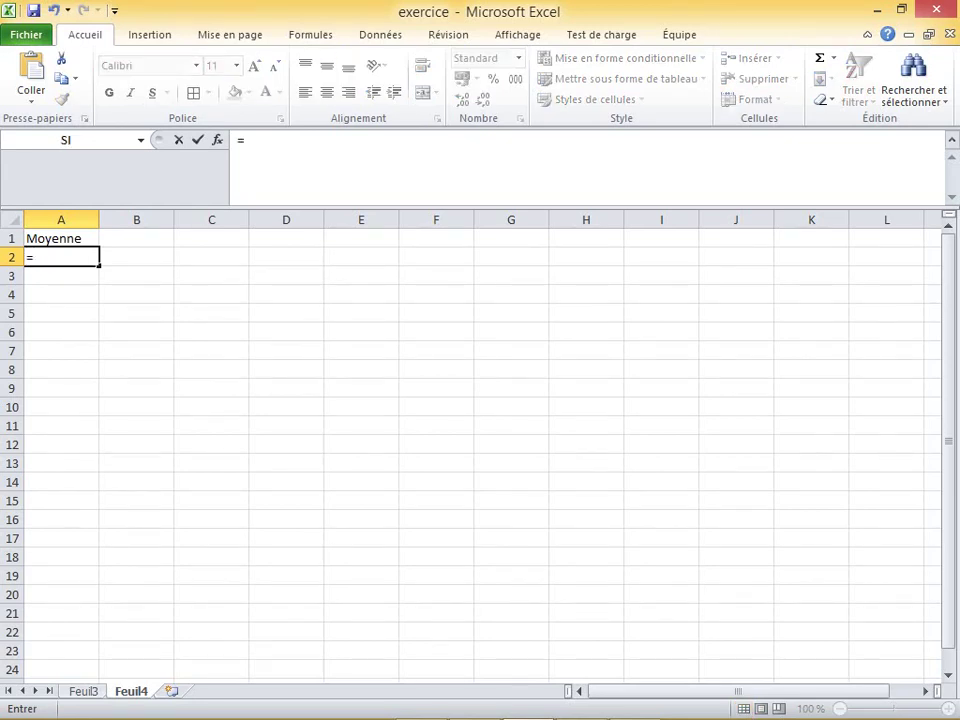
type("s")
key("BackSpace")
type("mo")
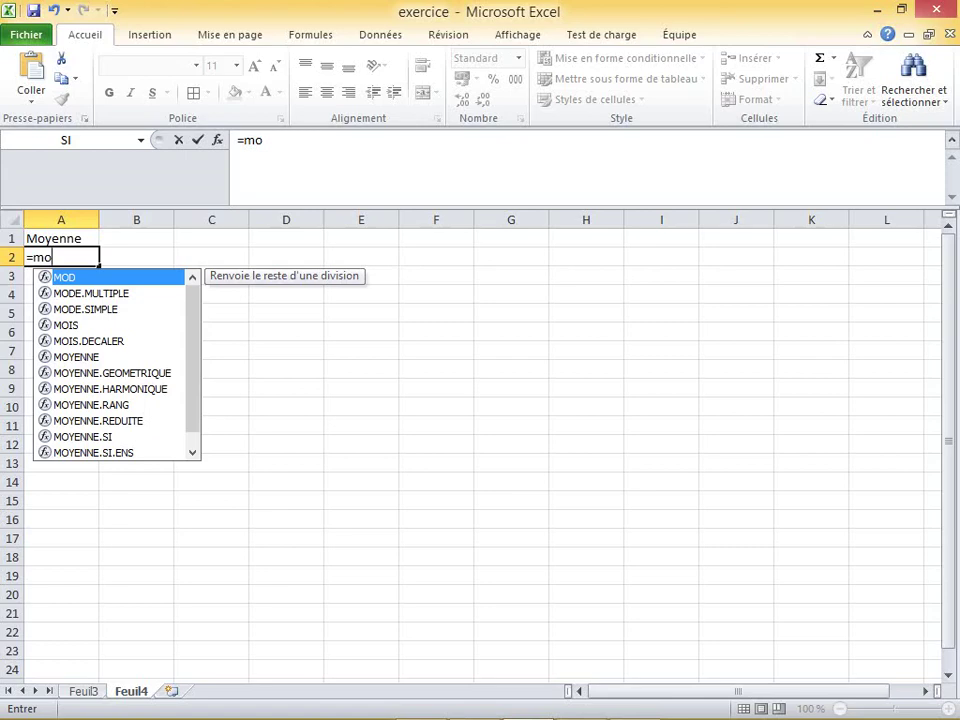
key("Escape")
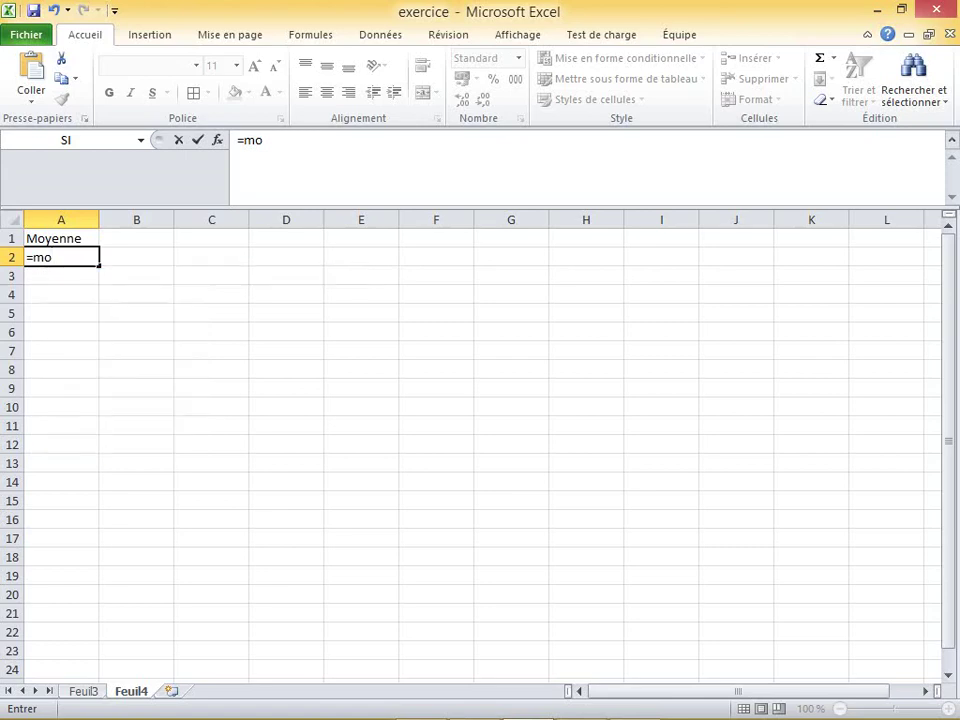
key("F2")
key("BackSpace")
key("BackSpace")
type("moye")
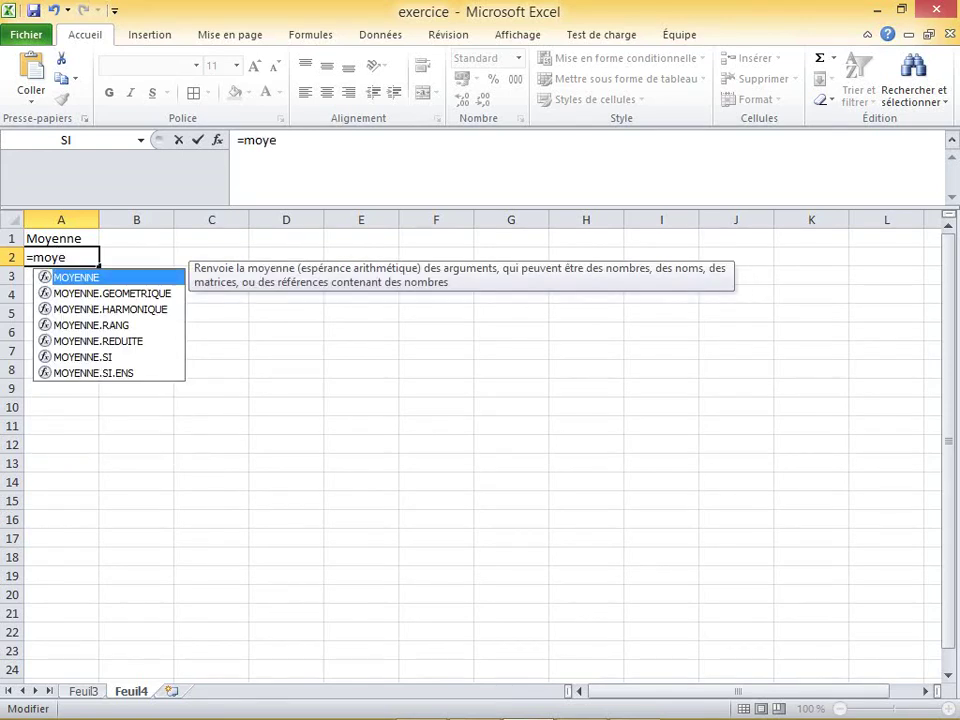
key("Tab")
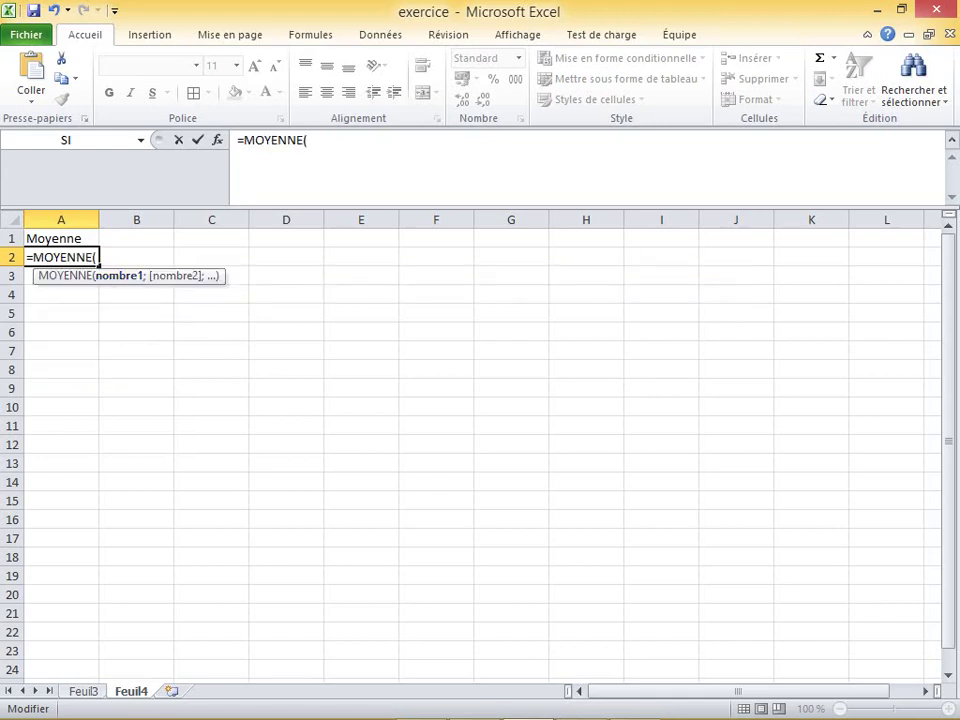
Pick Feuil3 cells B2, C2 and D2, then erase the misplaced references
key("ctrl+Page_Up")
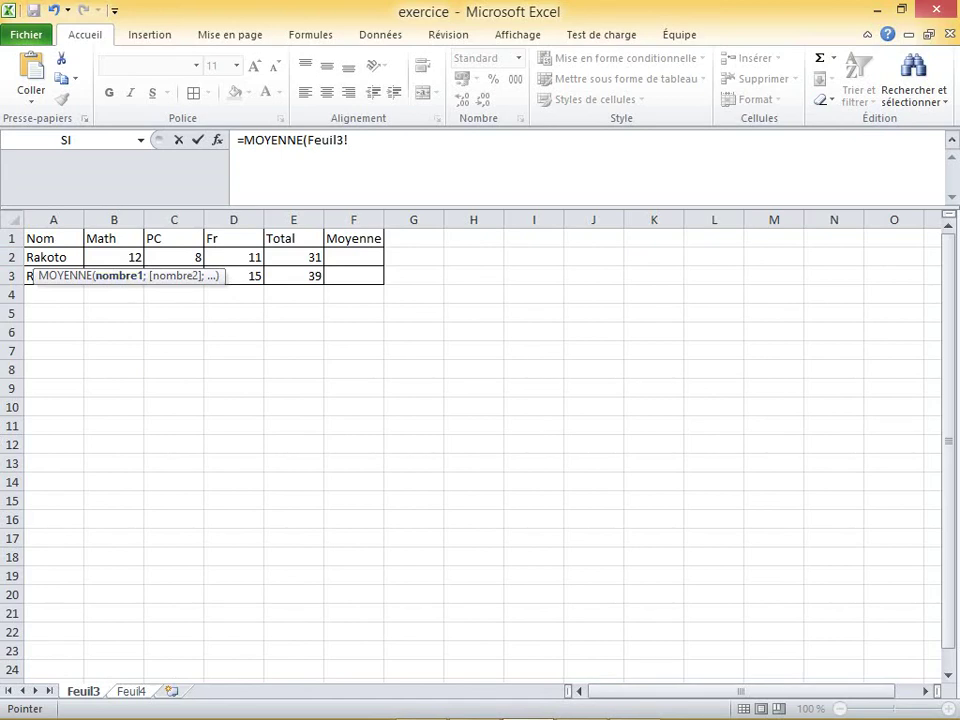
left_click(114, 257)
type(";")
left_click(174, 257)
type(";")
left_click(233, 257)
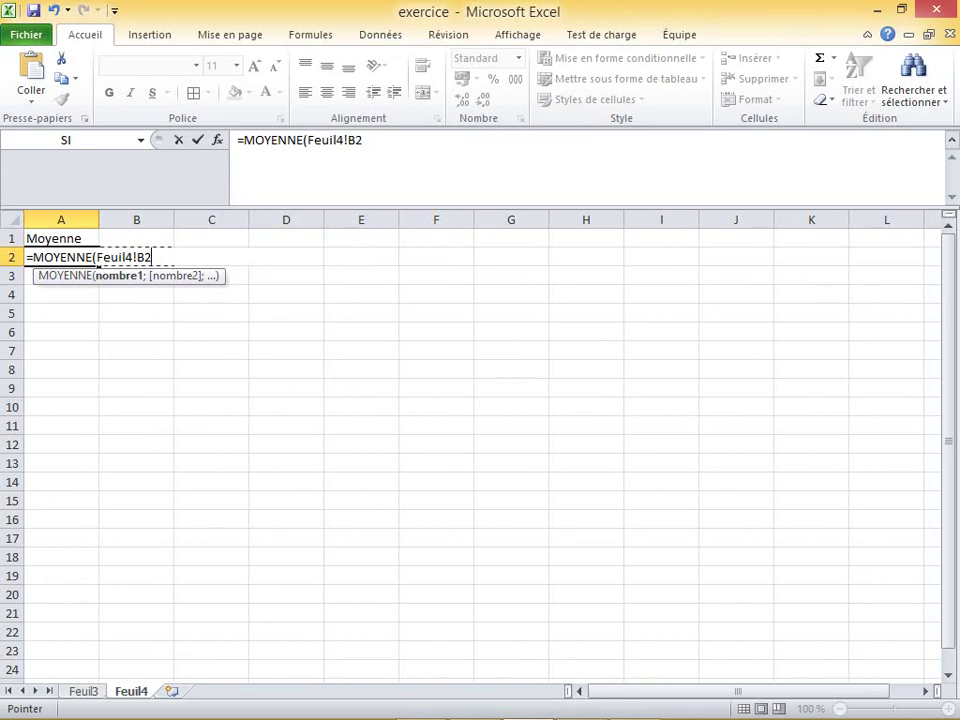
key("ctrl+Page_Up")
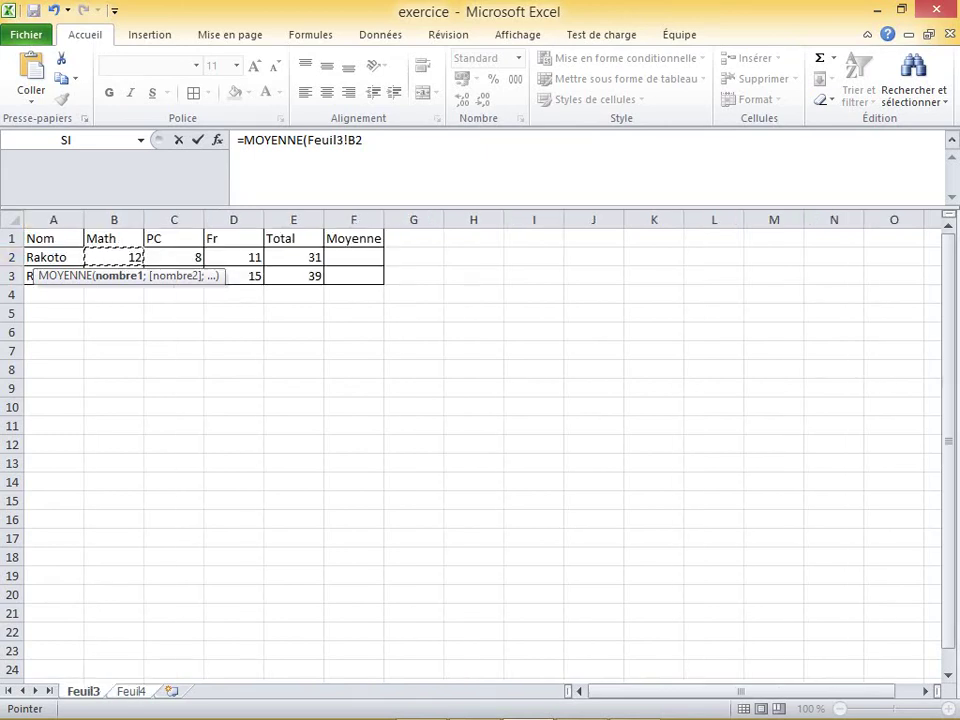
key("ctrl+Page_Down")
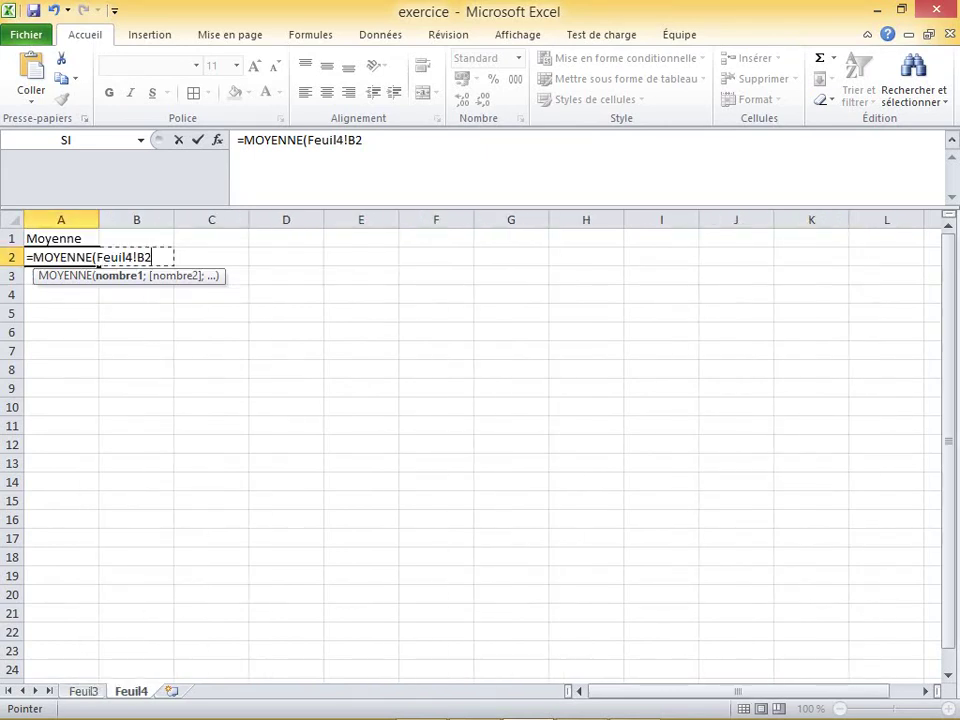
key("BackSpace")
key("BackSpace")
key("BackSpace")
key("BackSpace")
key("BackSpace")
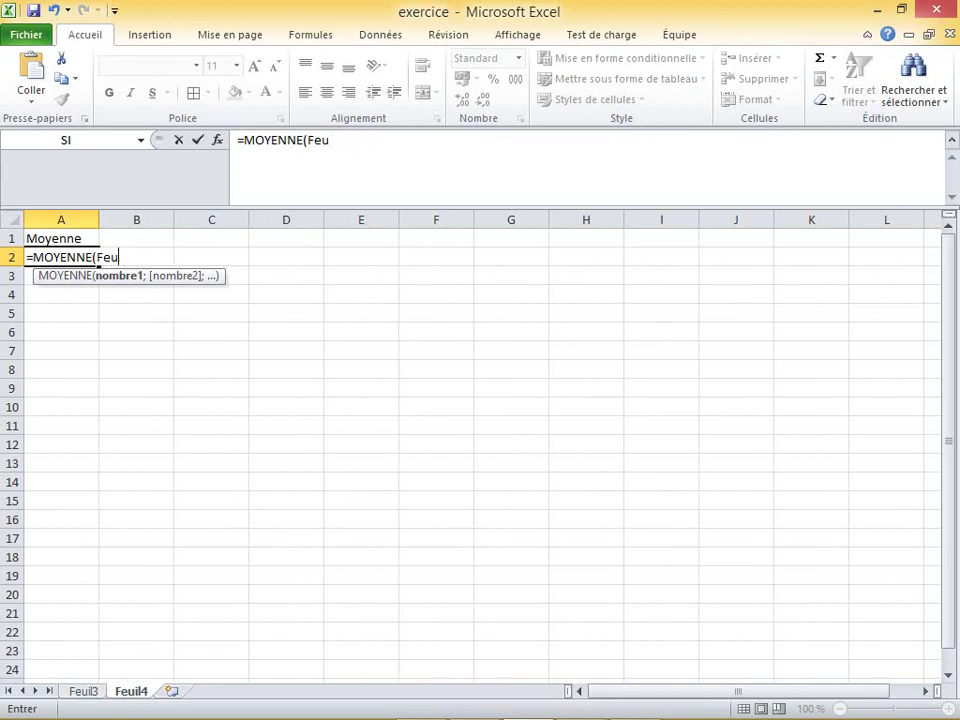
key("BackSpace")
key("BackSpace")
key("BackSpace")
Add Feuil3's Math, PC and Fr marks (B2, C2, D2) and close the average formula
key("ctrl+Page_Up")
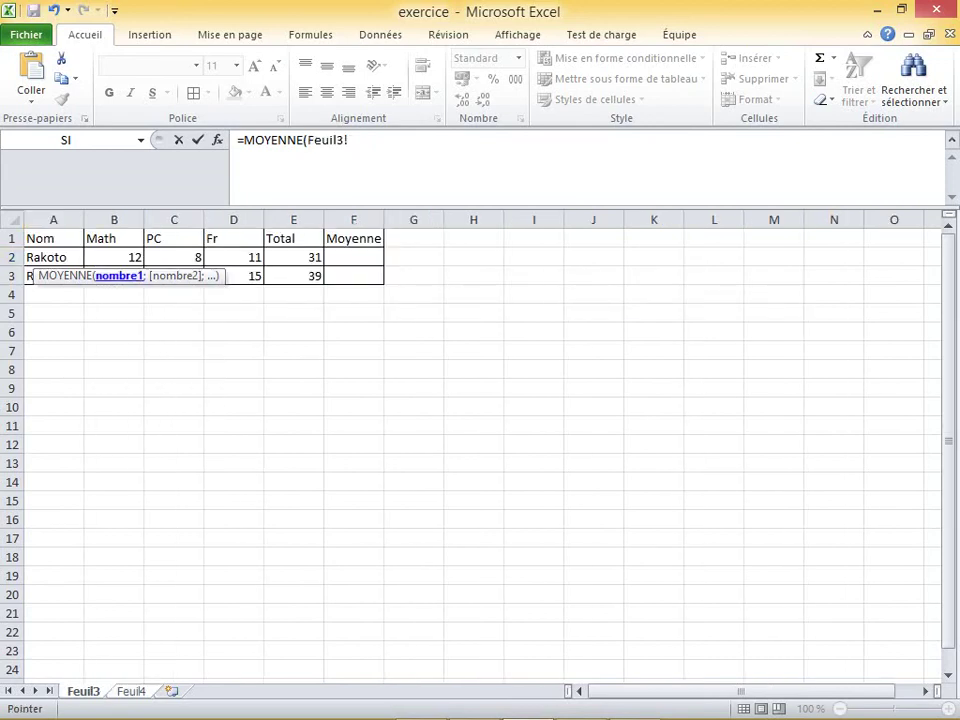
left_click(114, 257)
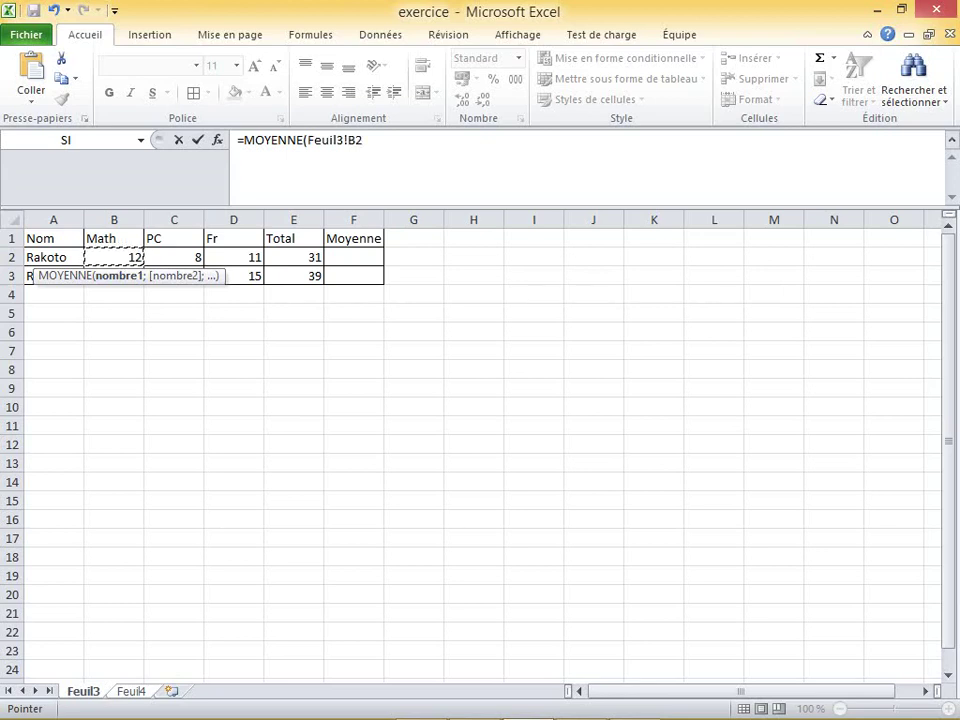
left_click(174, 257, "ctrl")
left_click(234, 257, "ctrl")
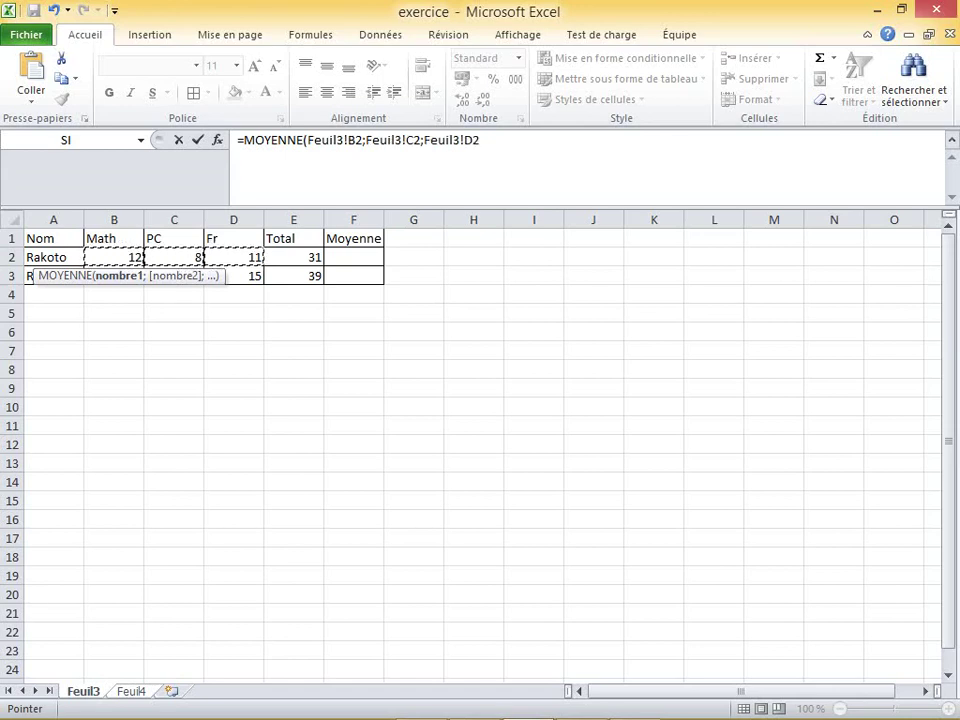
left_click(482, 140)
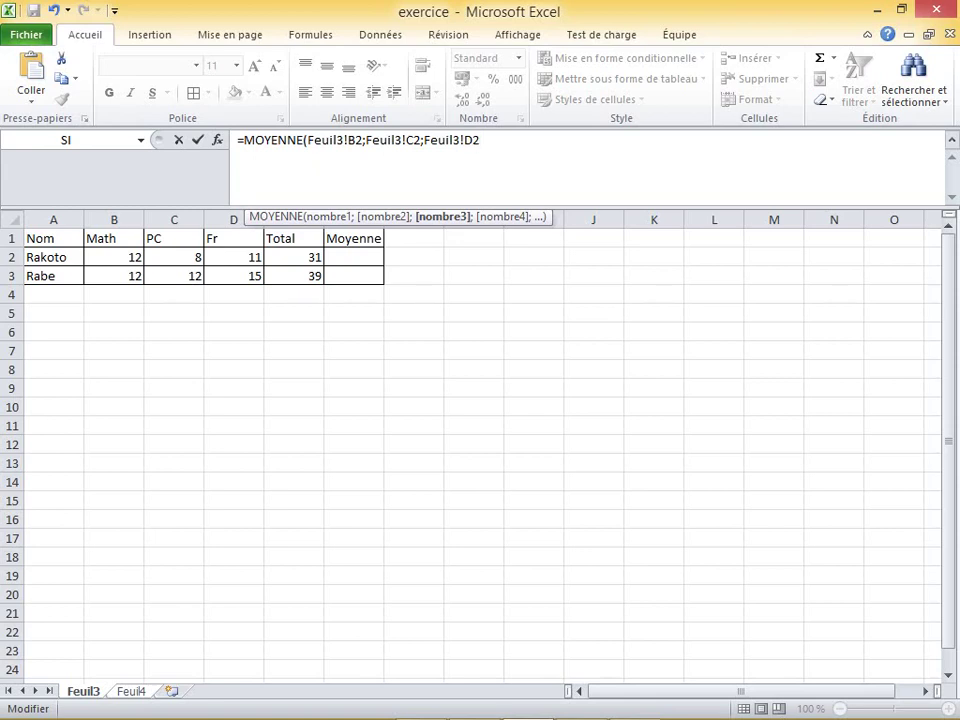
type(")")
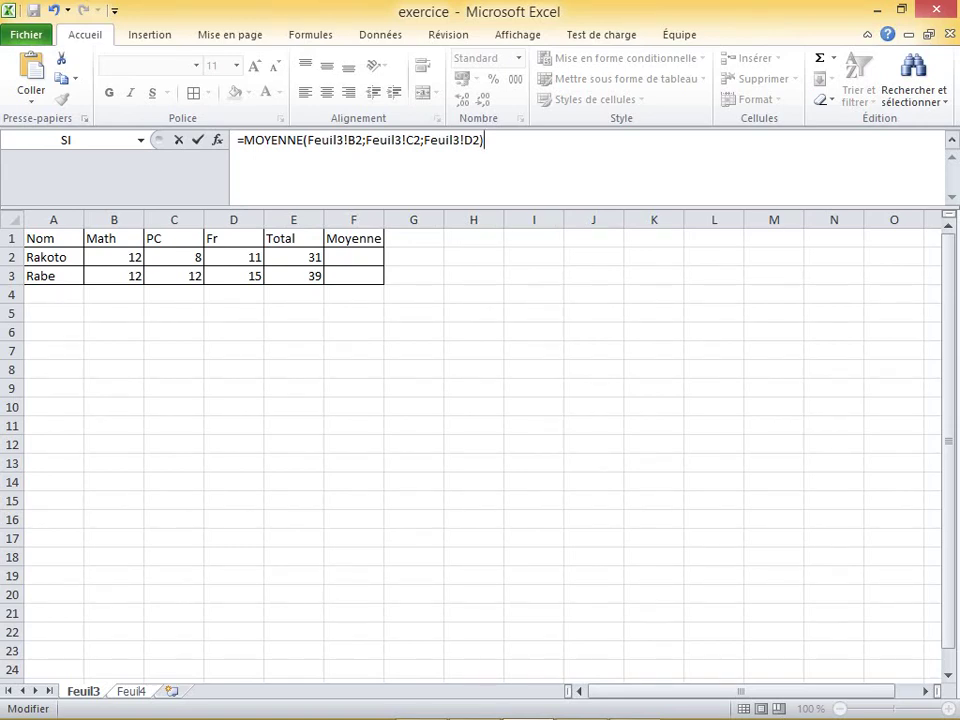
key("Return")
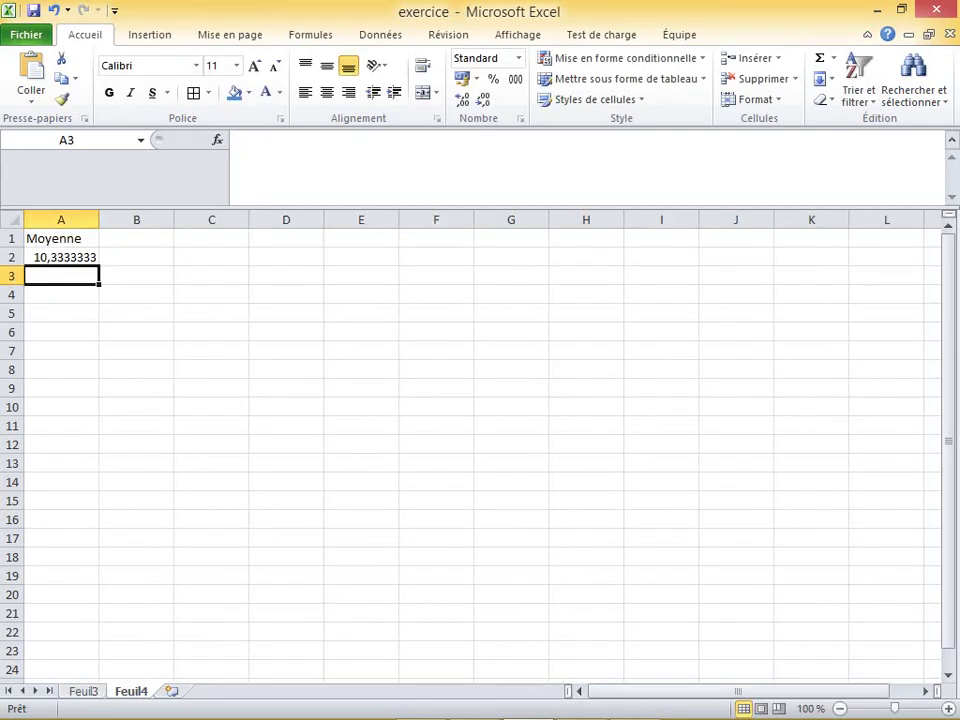
Review A2's average formula and copy it down to A3, giving 13
double_click(97, 259)
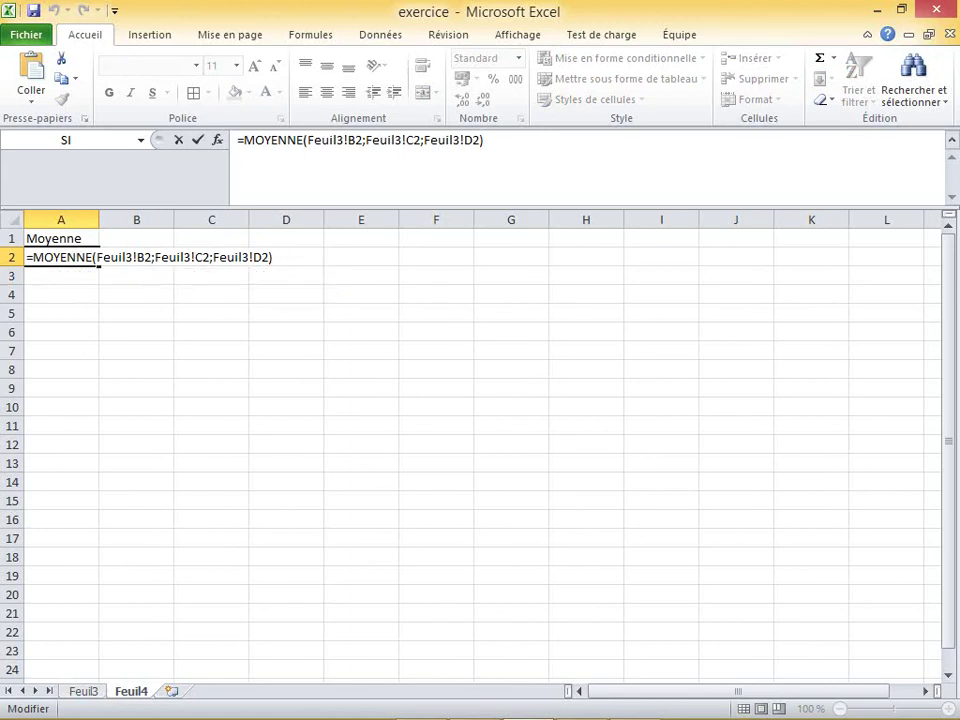
left_click(96, 294)
left_click(60, 257)
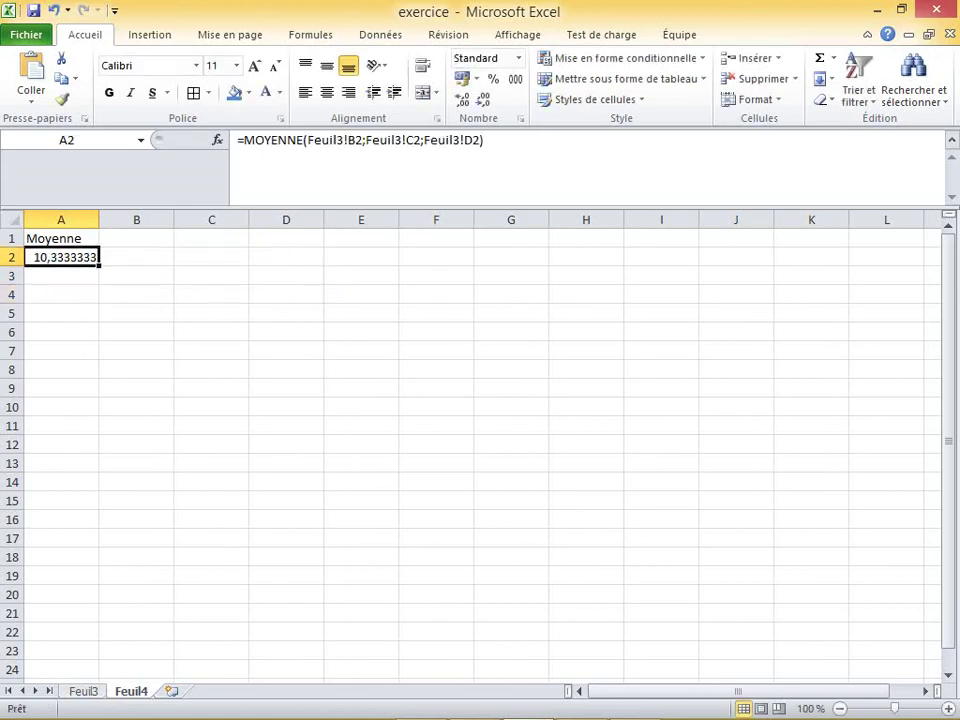
left_click_drag(99, 266, 99, 285)
left_click(211, 331)
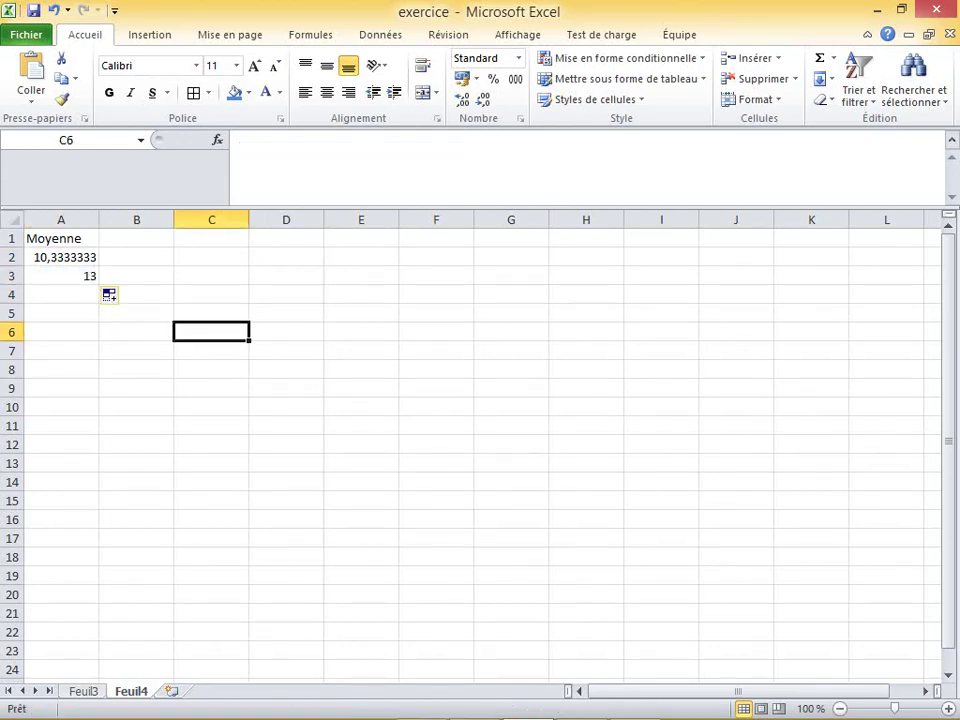
Check Feuil3's marks table and Feuil4's averages, then open the File menu's info page
key("ctrl+Page_Up")
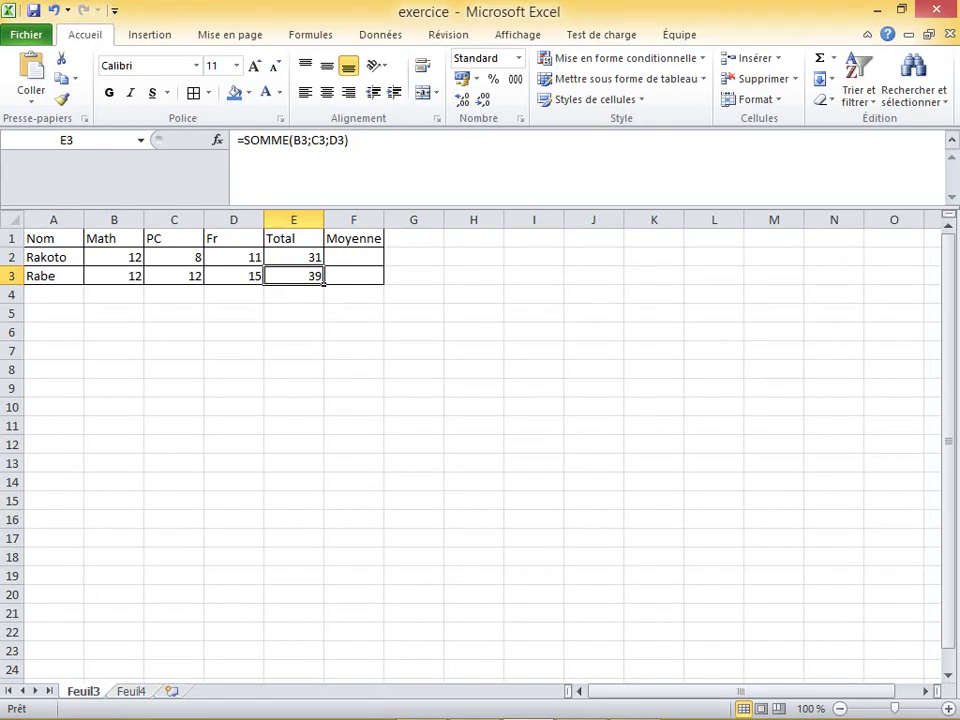
key("ctrl+Page_Down")
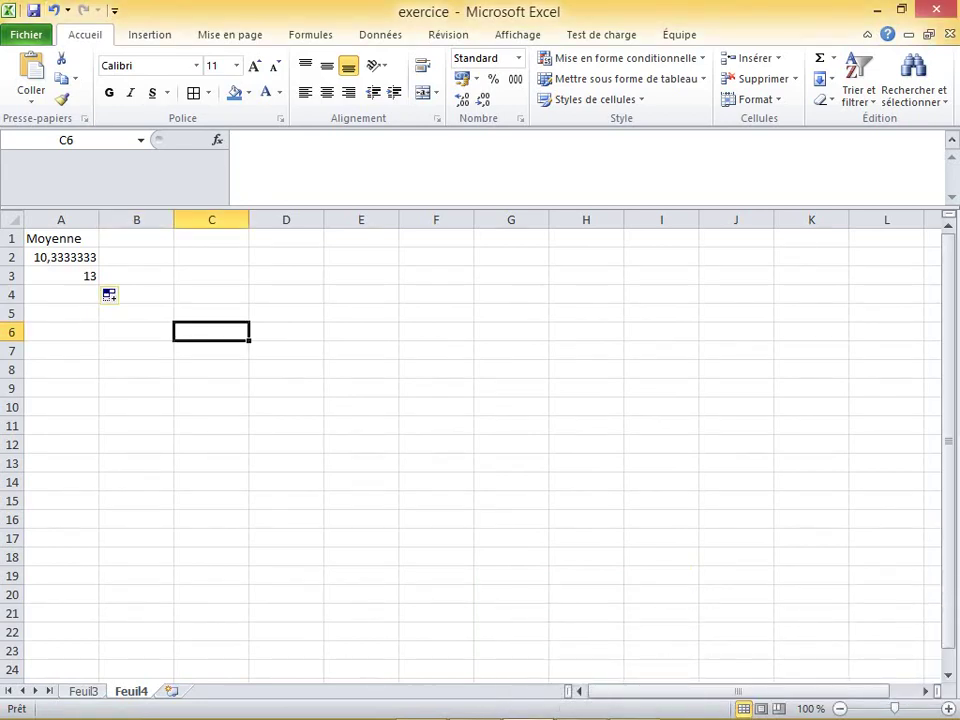
left_click(26, 34)
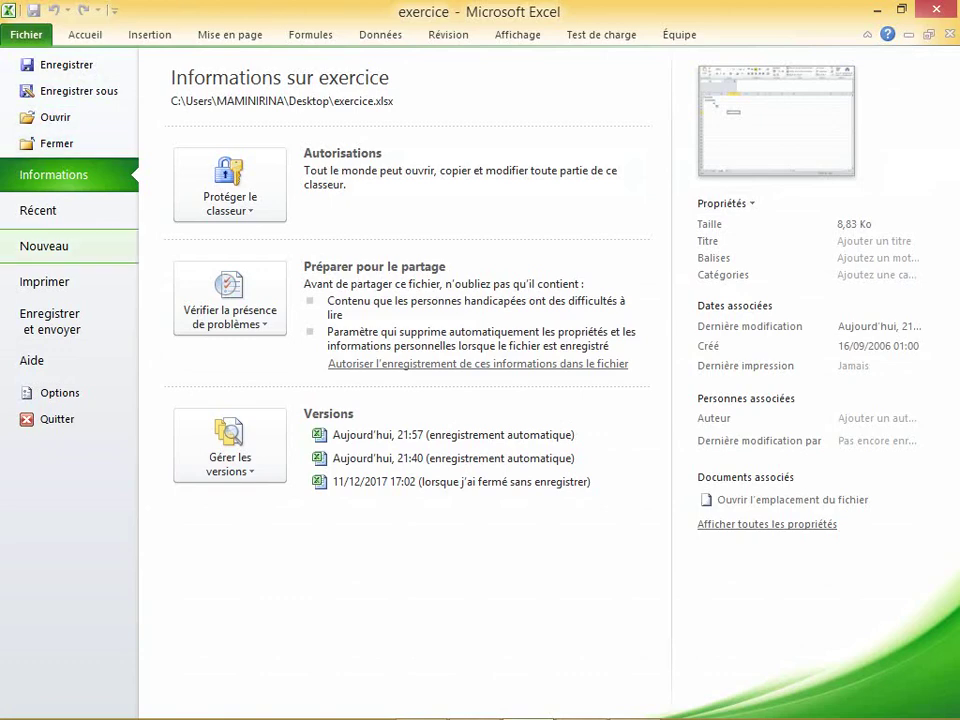
Create a new blank workbook, Classeur1, from Fichier > Nouveau
left_click(45, 246)
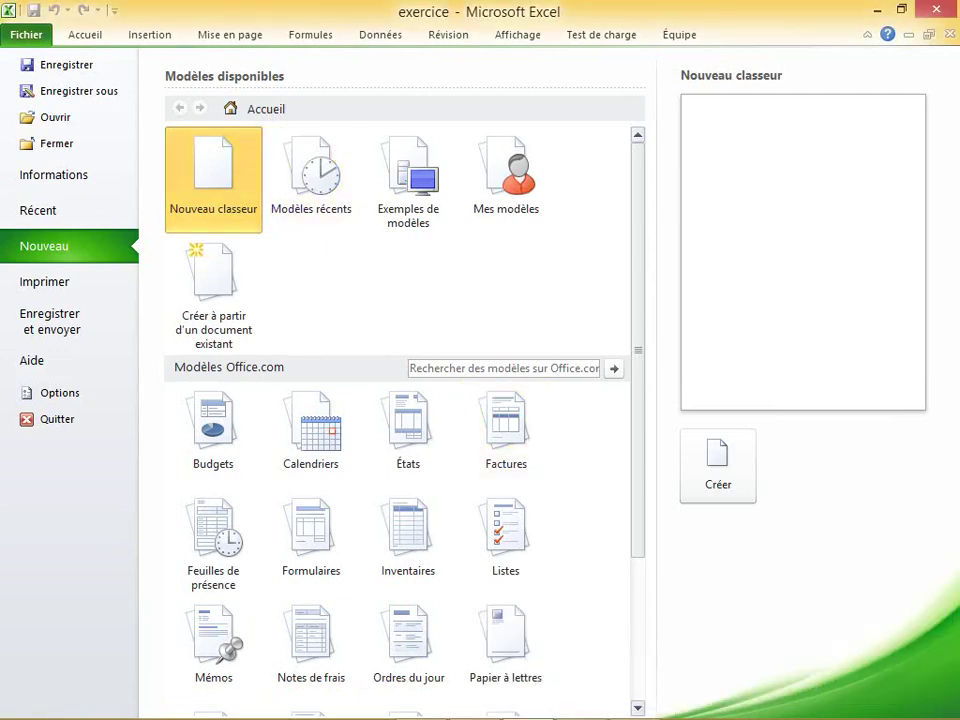
left_click(718, 465)
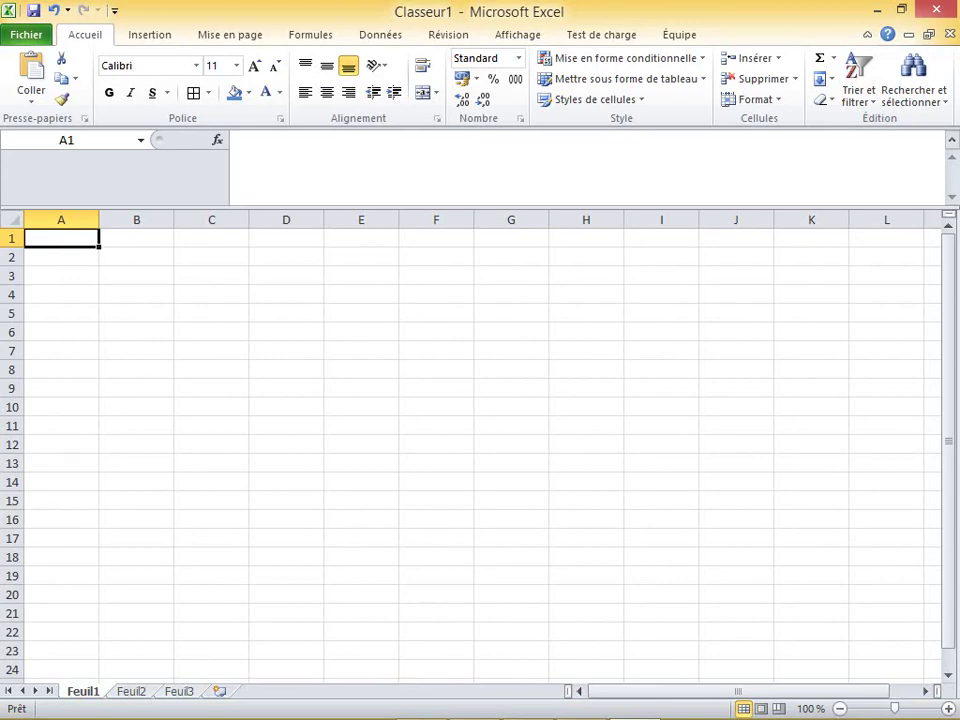
Save the new workbook to the Desktop (Bureau) under the file name 'class'
key("ctrl+s")
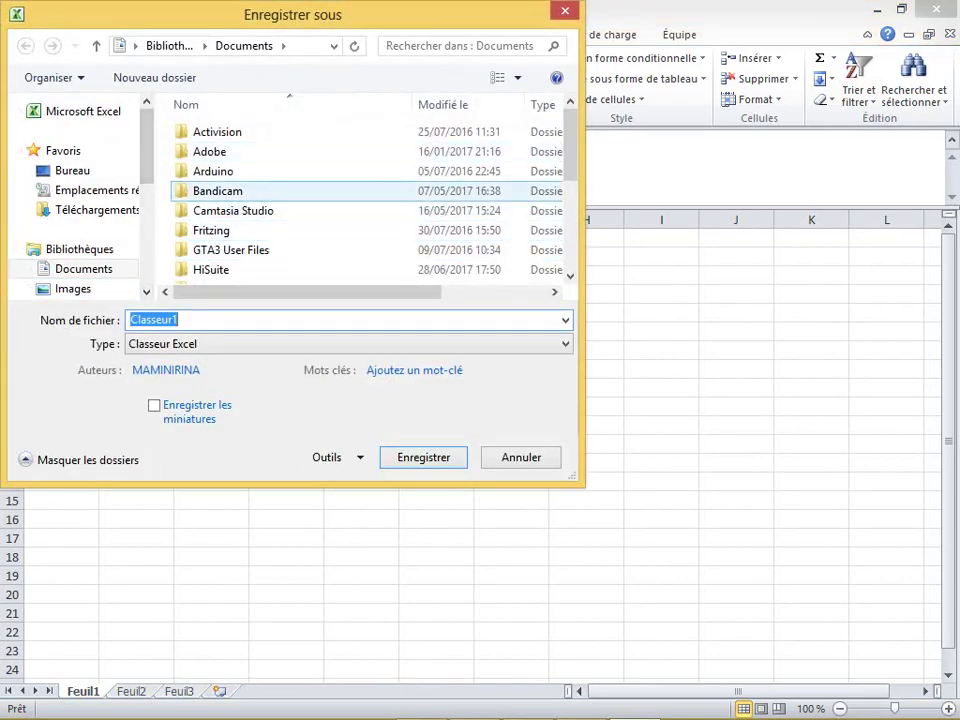
left_click(83, 111)
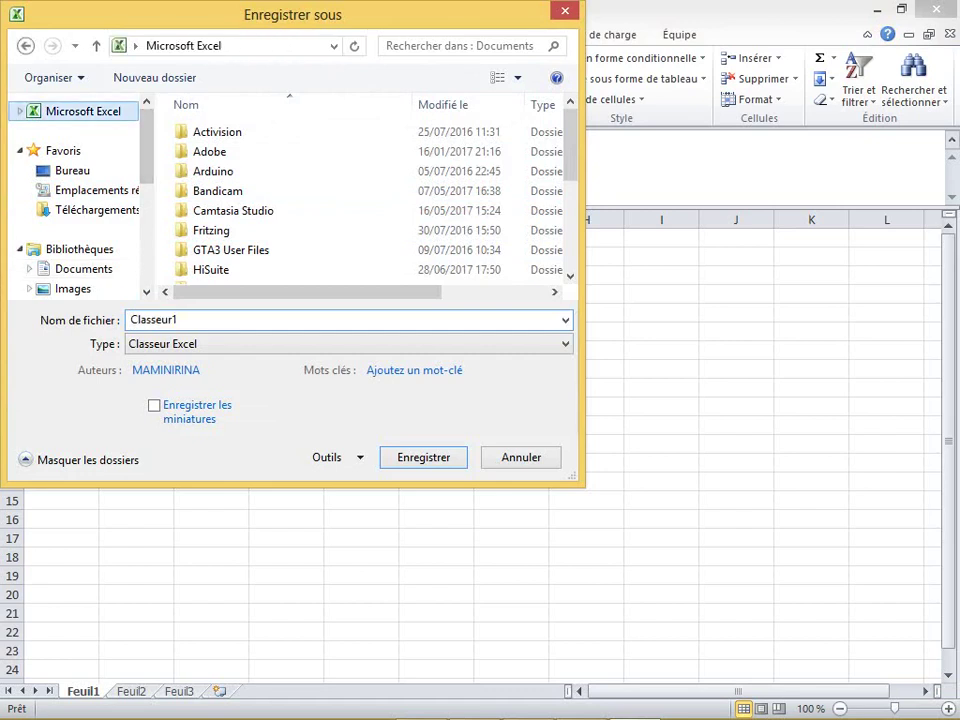
left_click(72, 170)
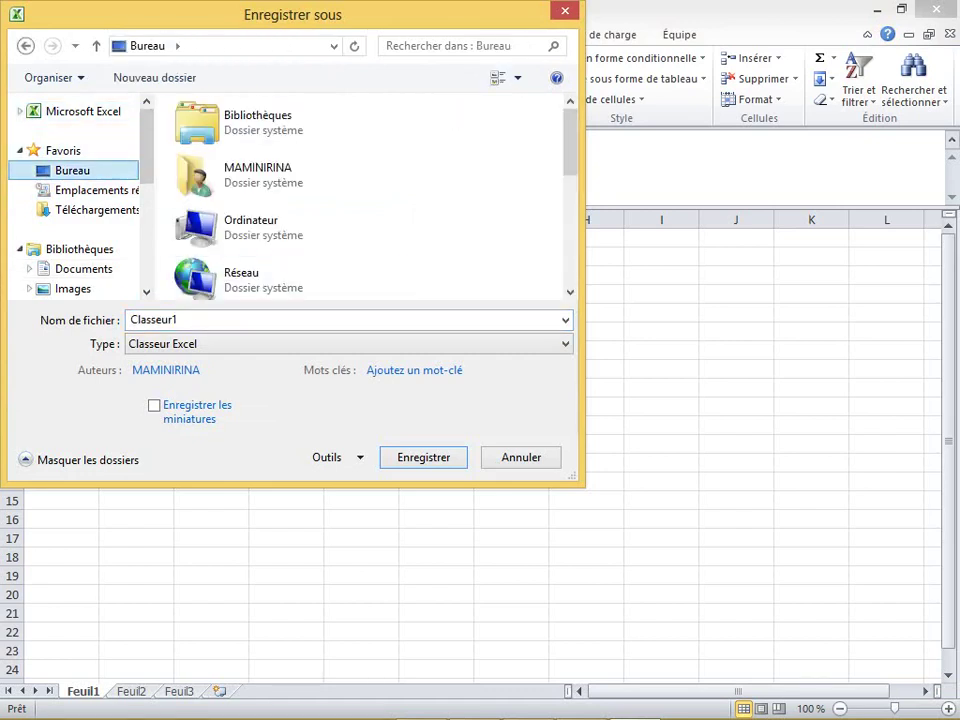
double_click(153, 320)
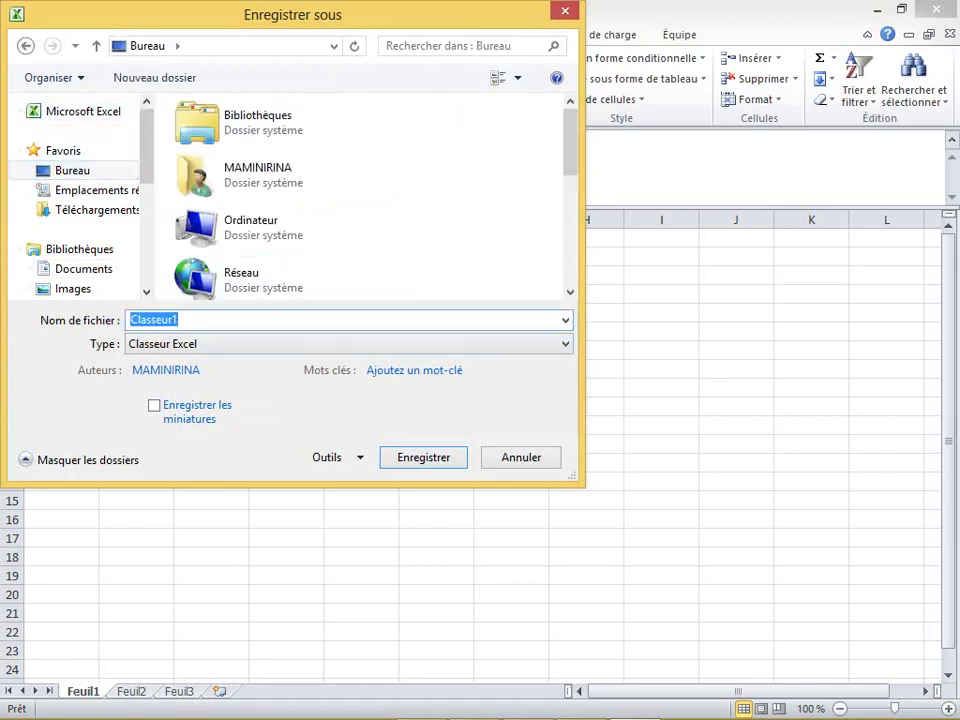
key("BackSpace")
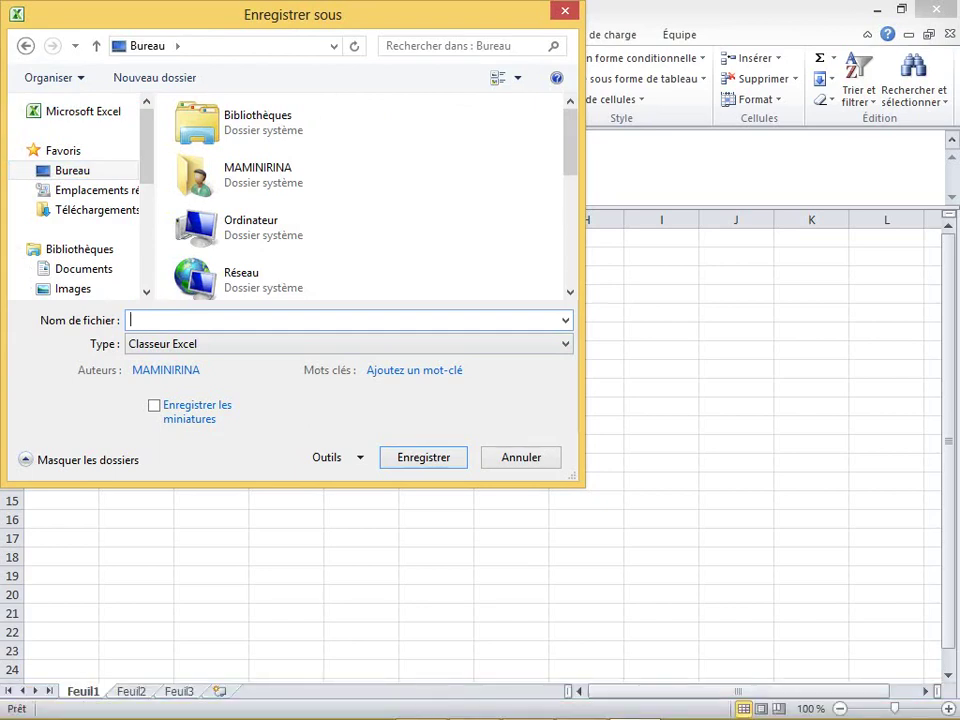
type("cl")
type("ass")
key("Return")
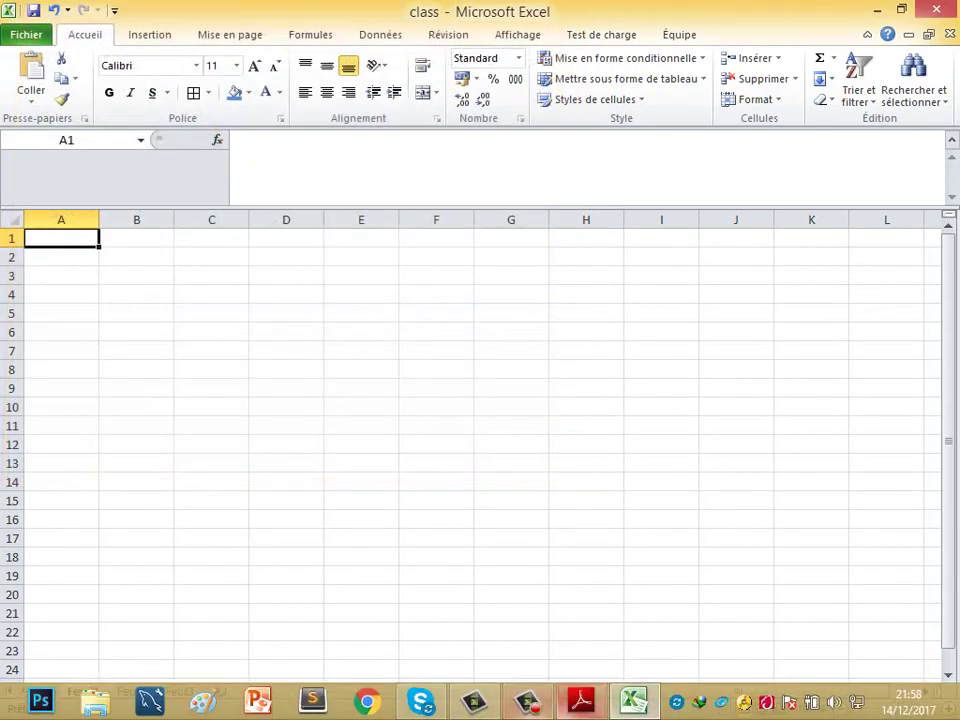
left_click(528, 707)
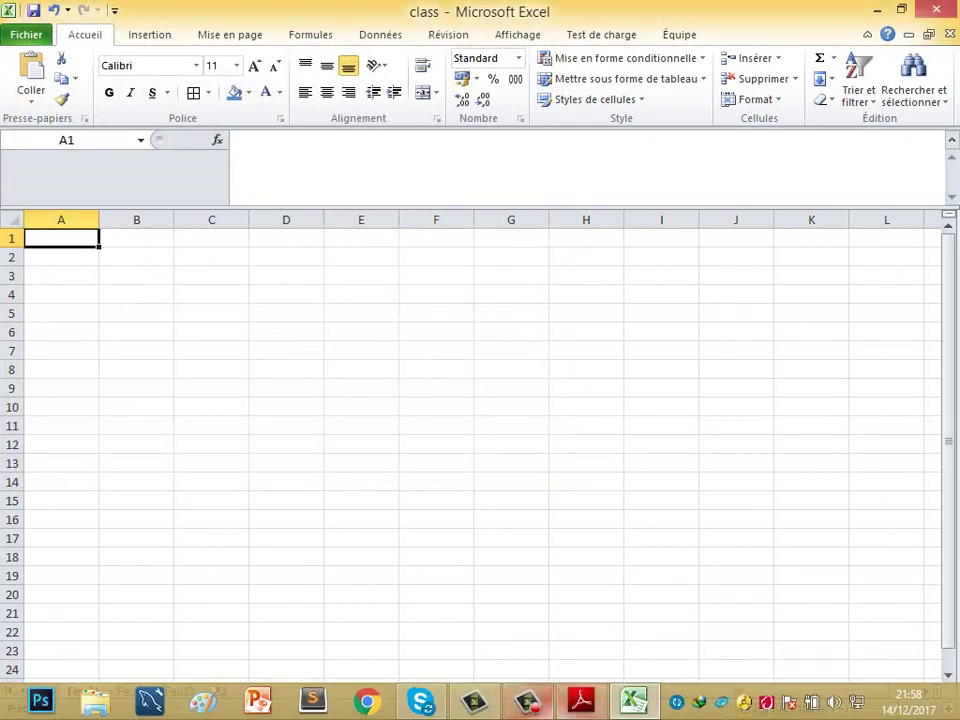
left_click(528, 707)
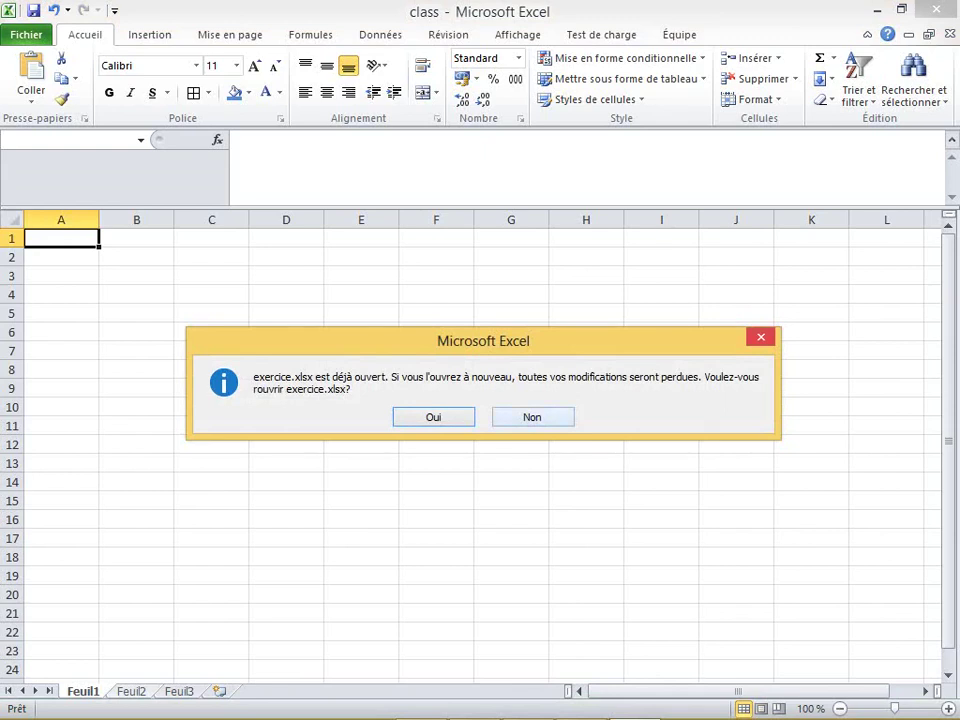
key("Return")
key("ctrl+Page_Down")
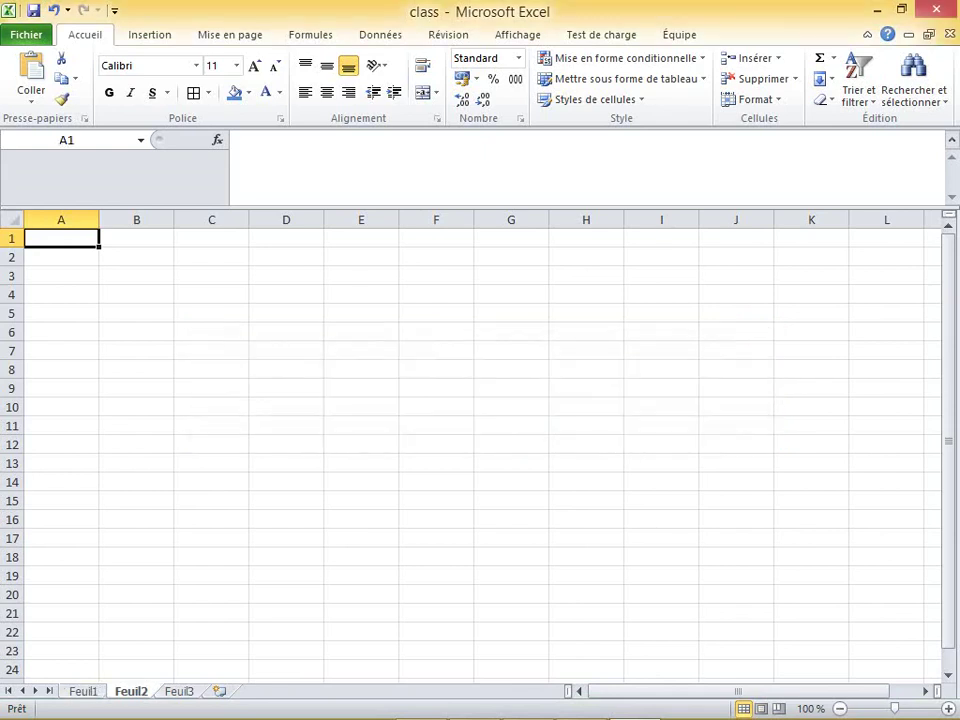
key("ctrl+Page_Down")
key("ctrl+Page_Up")
key("super+d")
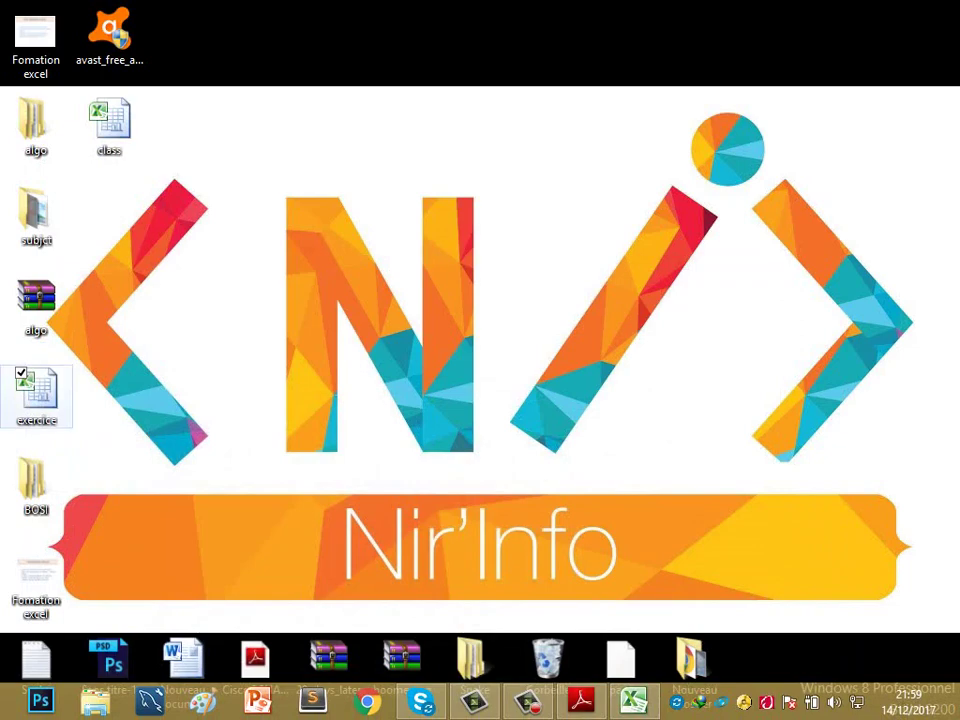
key("Return")
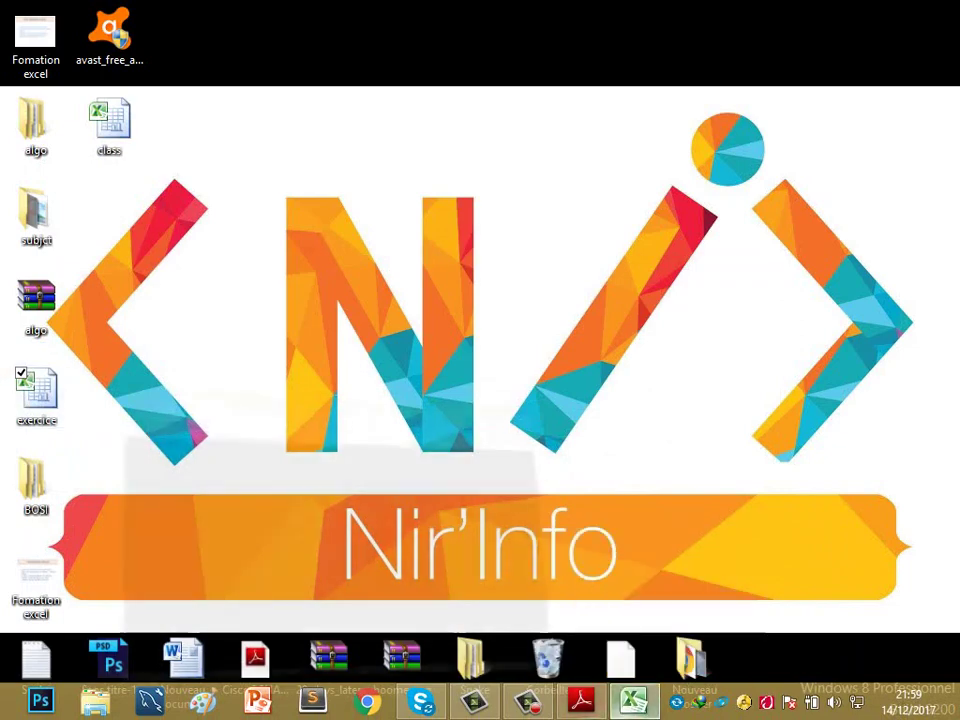
key("alt+F4")
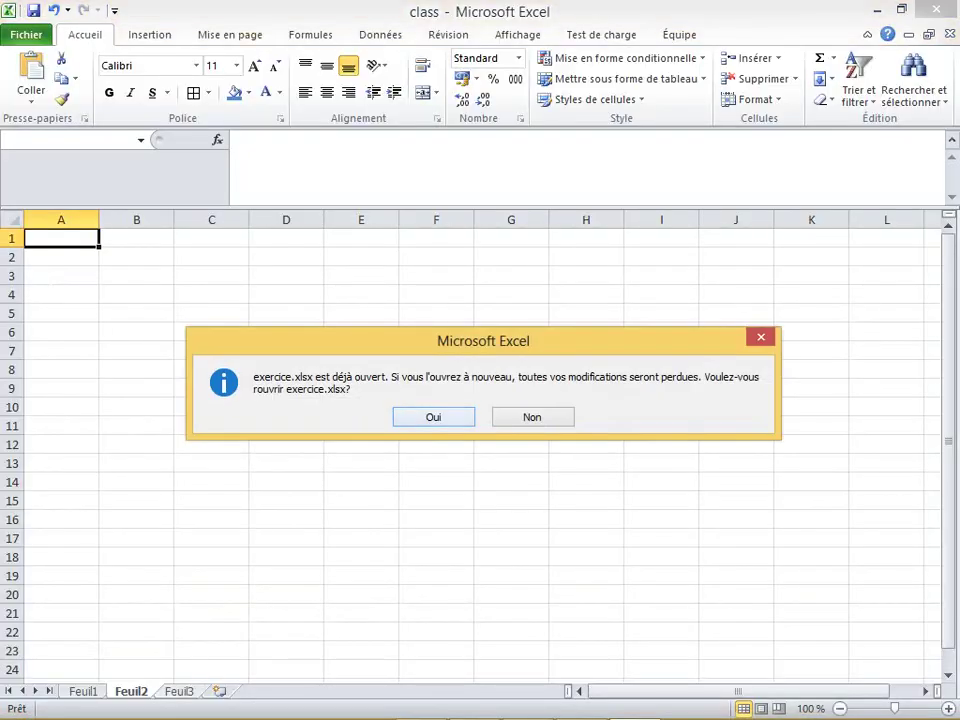
key("Return")
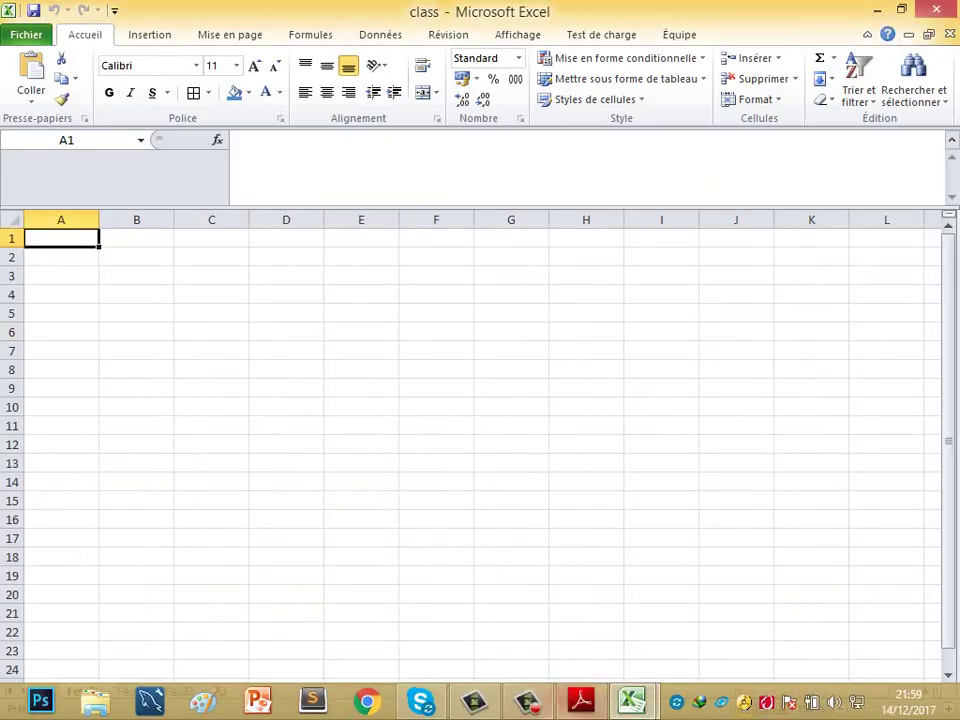
In the class workbook, enter 'Total' in A1 and begin A2's formula with =[]
left_click(631, 701)
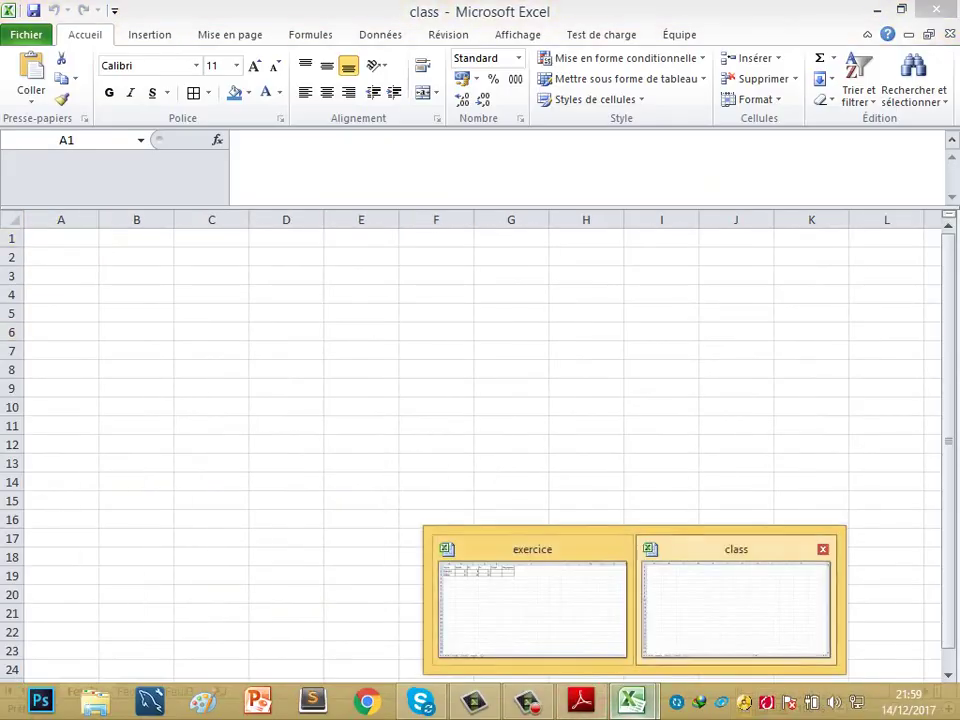
left_click(736, 600)
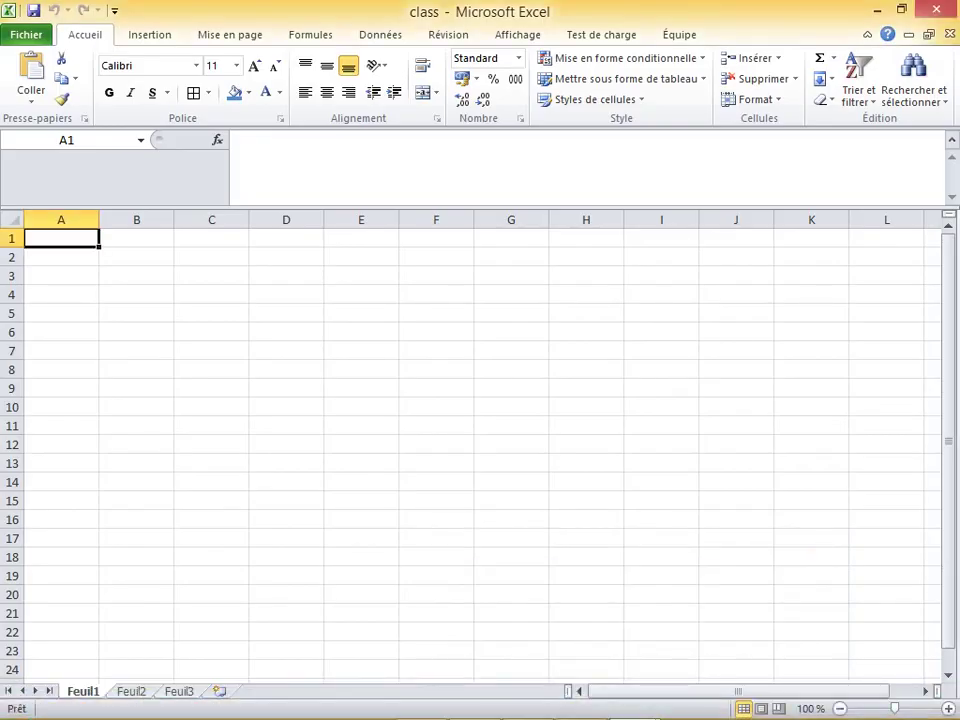
left_click(61, 257)
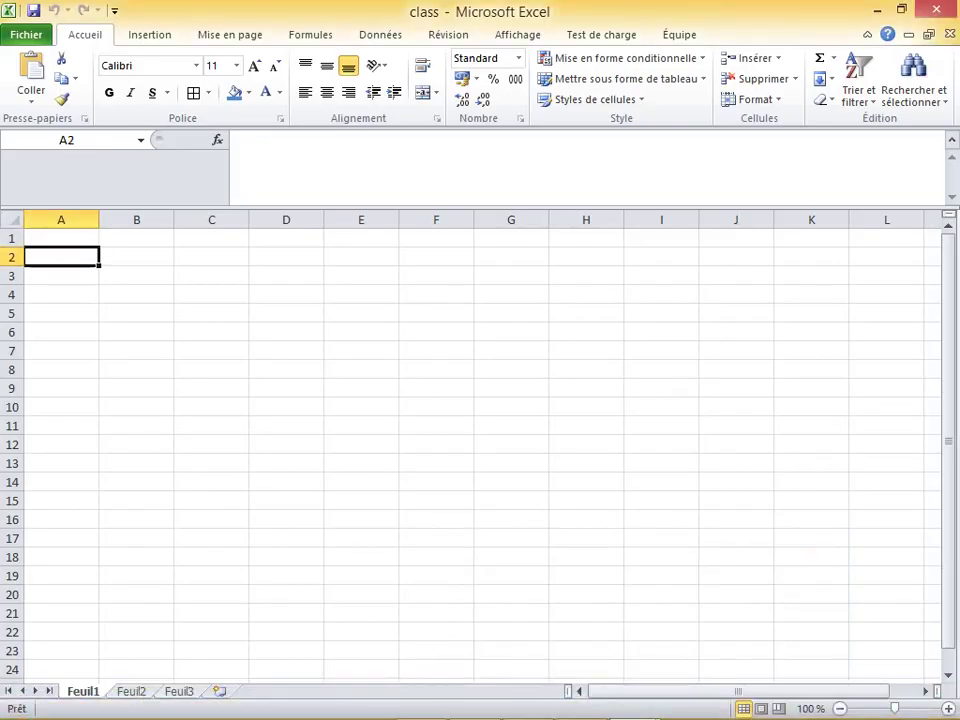
left_click(61, 238)
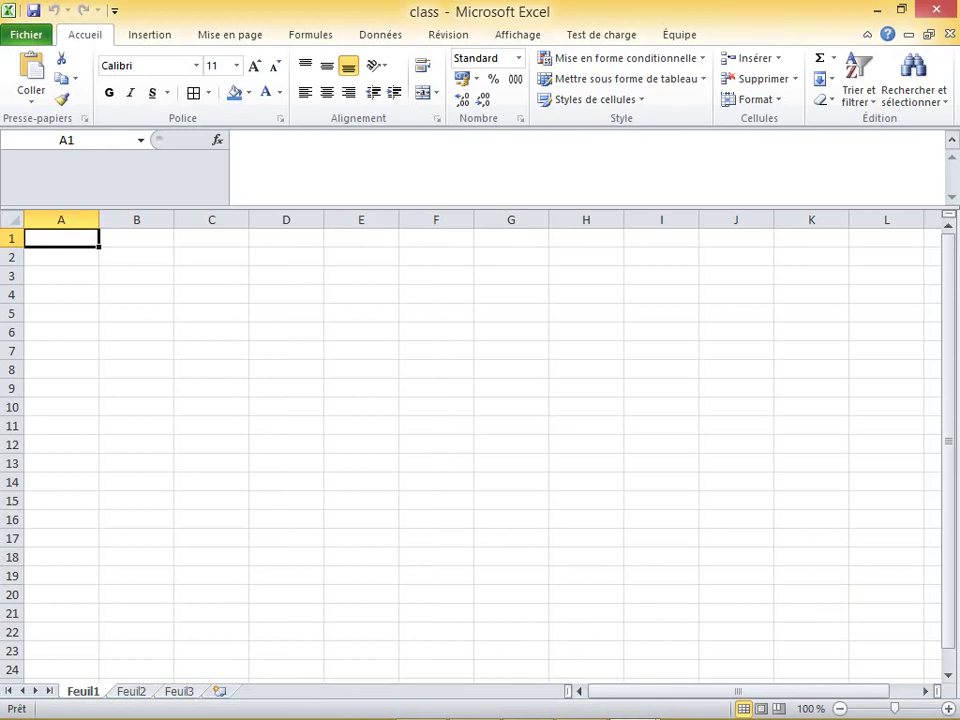
type("Total")
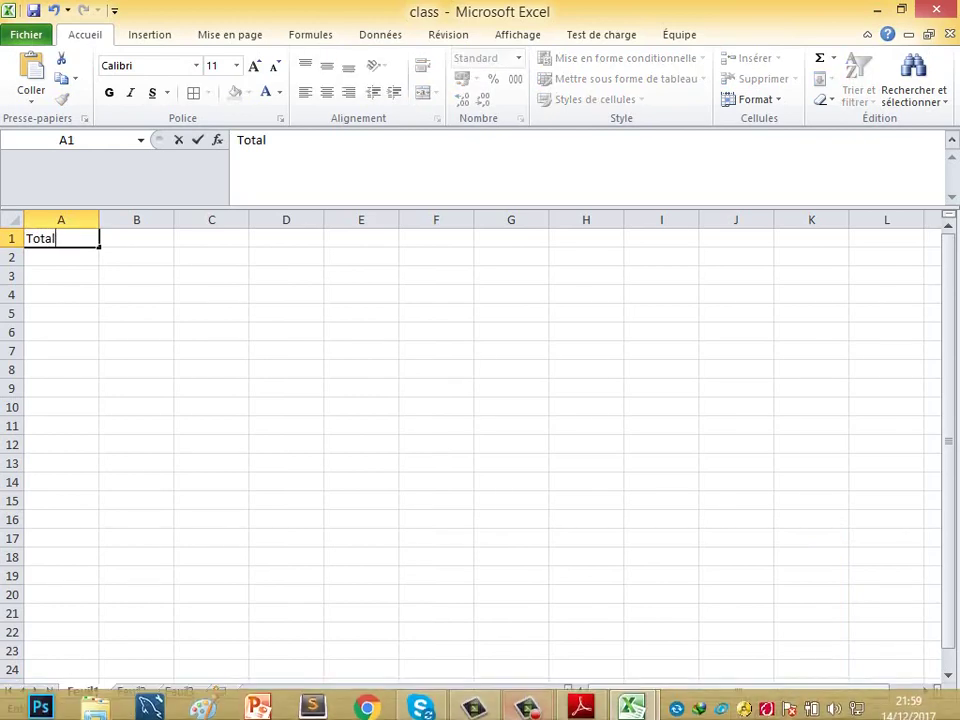
key("Return")
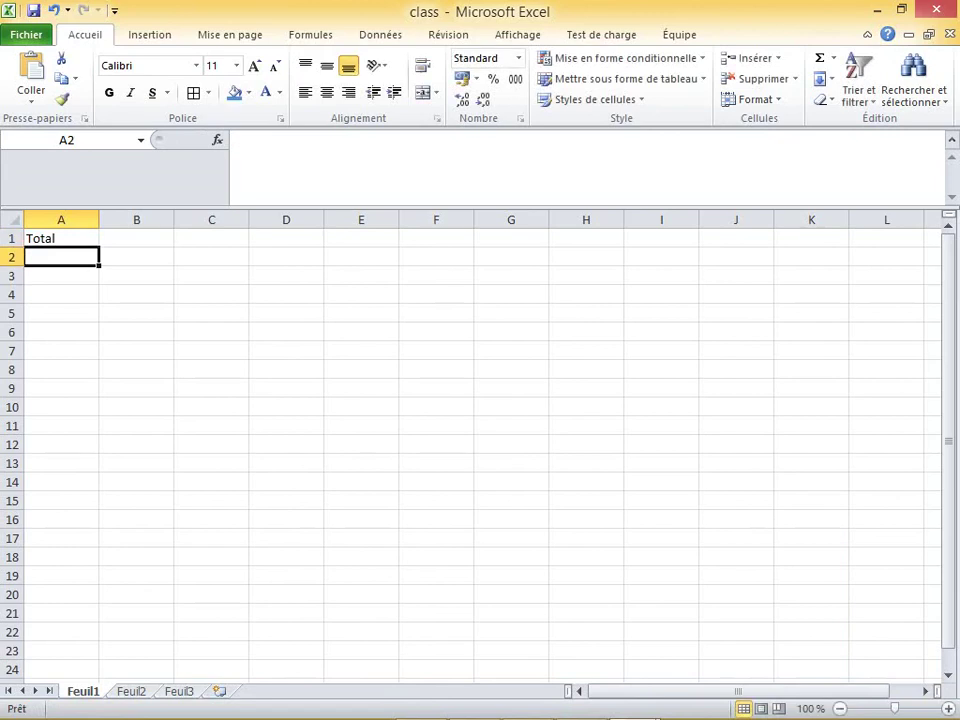
type("=")
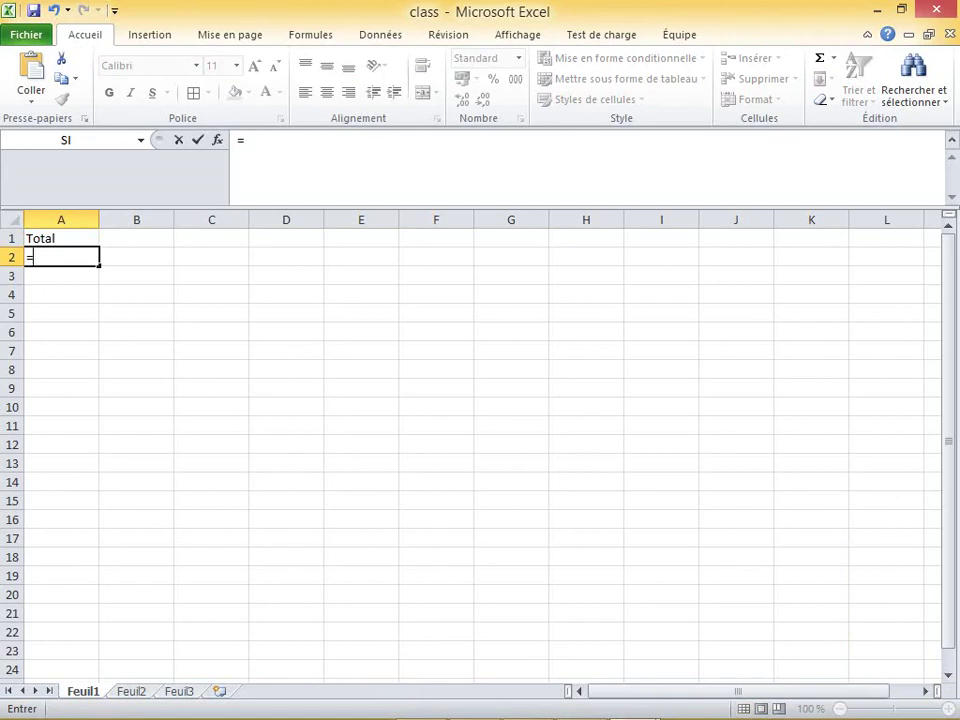
type("[]")
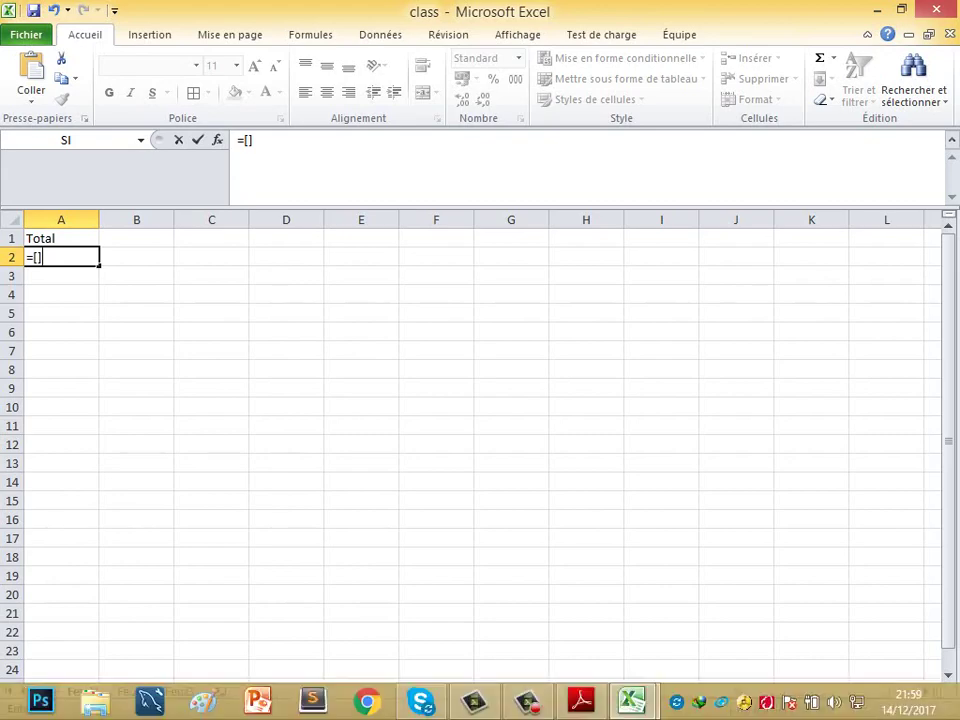
Dismiss the invalid name error and type 'Excercice' inside the brackets of A2's formula
mouse_move(631, 701)
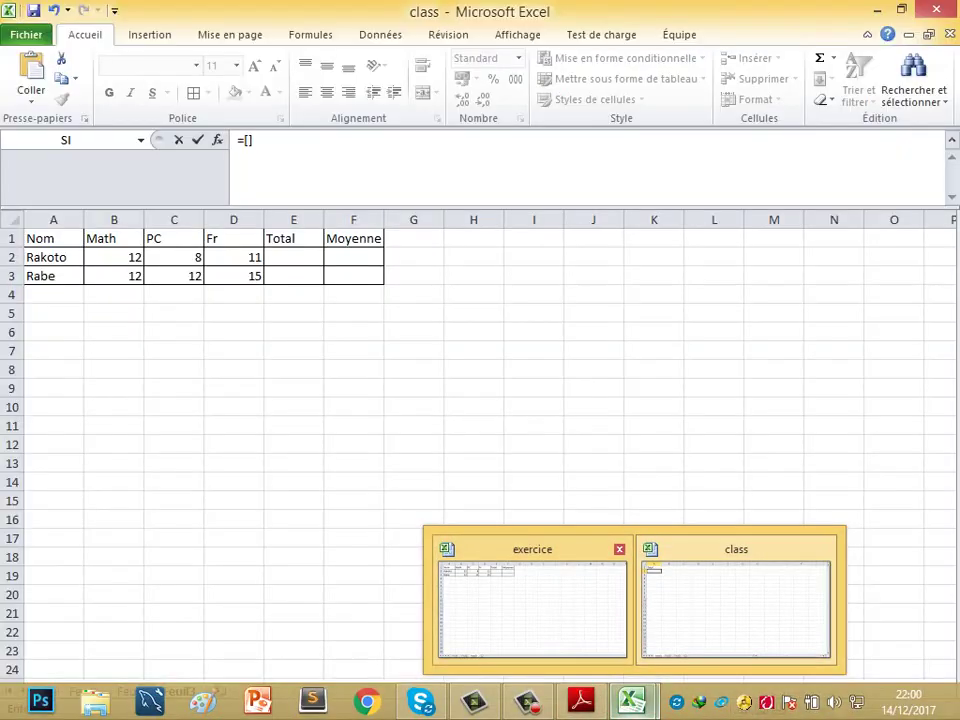
left_click(532, 600)
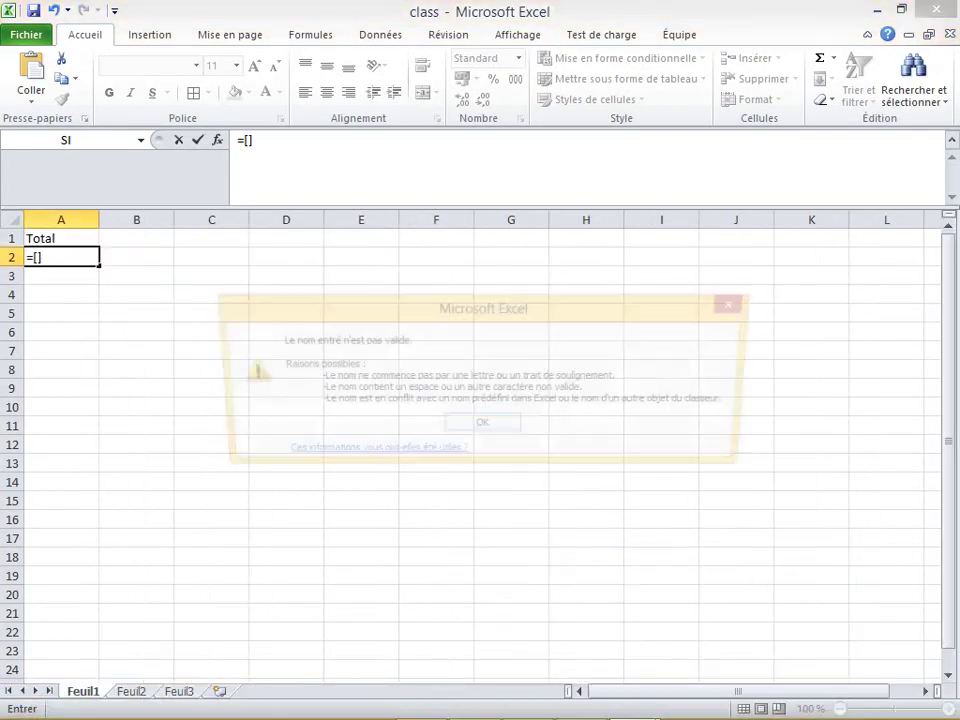
key("Return")
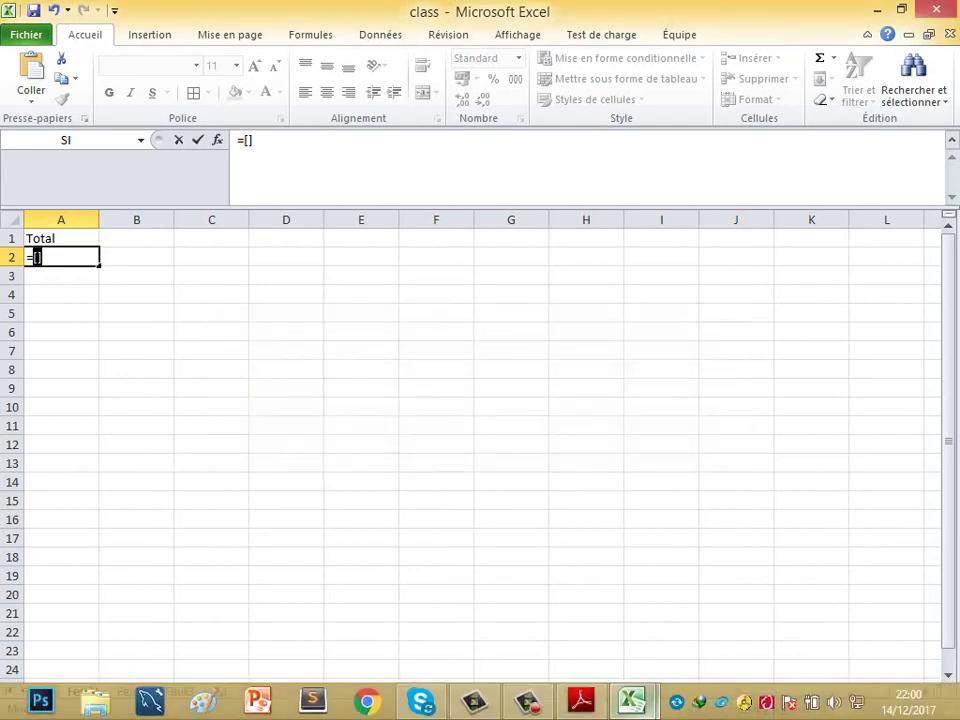
mouse_move(631, 700)
left_click(736, 605)
left_click(42, 257)
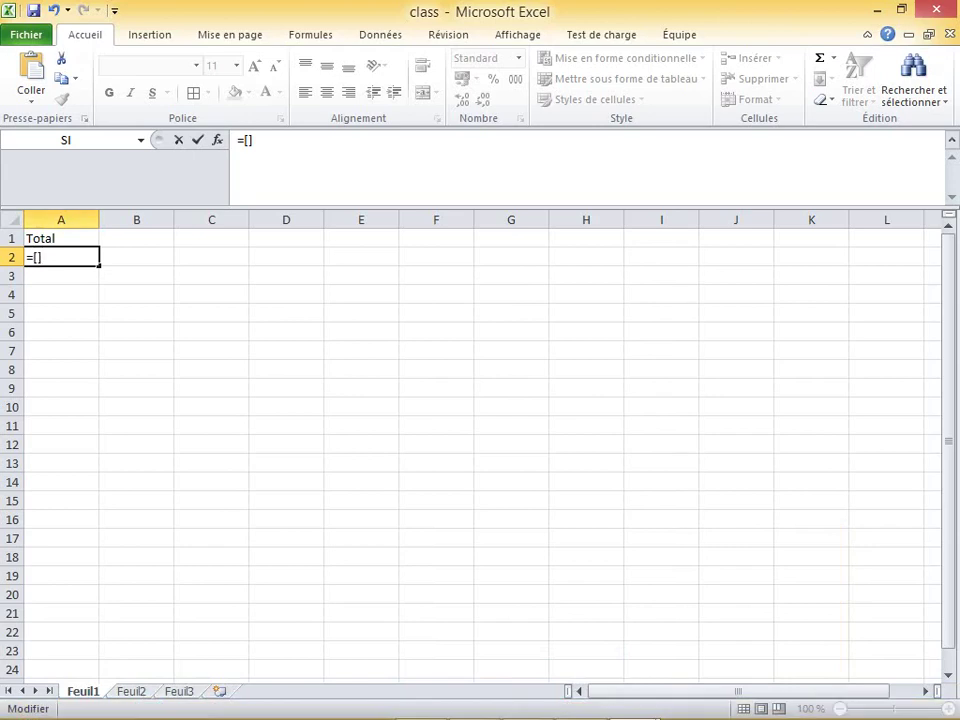
left_click(37, 257)
type("E")
type("xcercice")
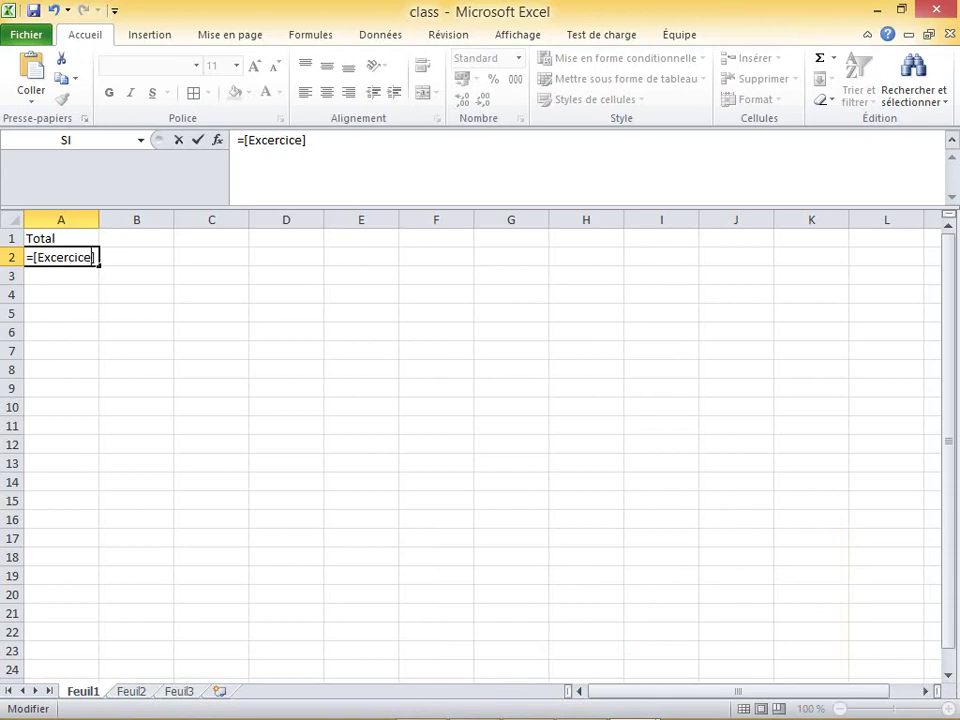
key("Right")
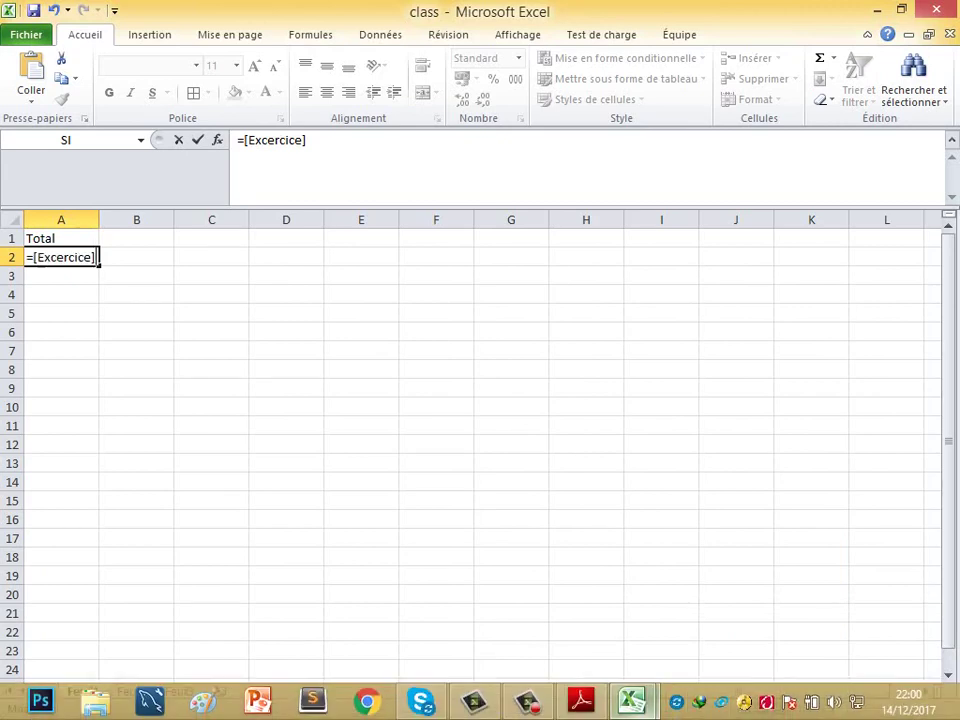
Append the sheet name Feuil3 and commit A2's formula =[Excercice]Feuil3
mouse_move(631, 701)
mouse_move(532, 600)
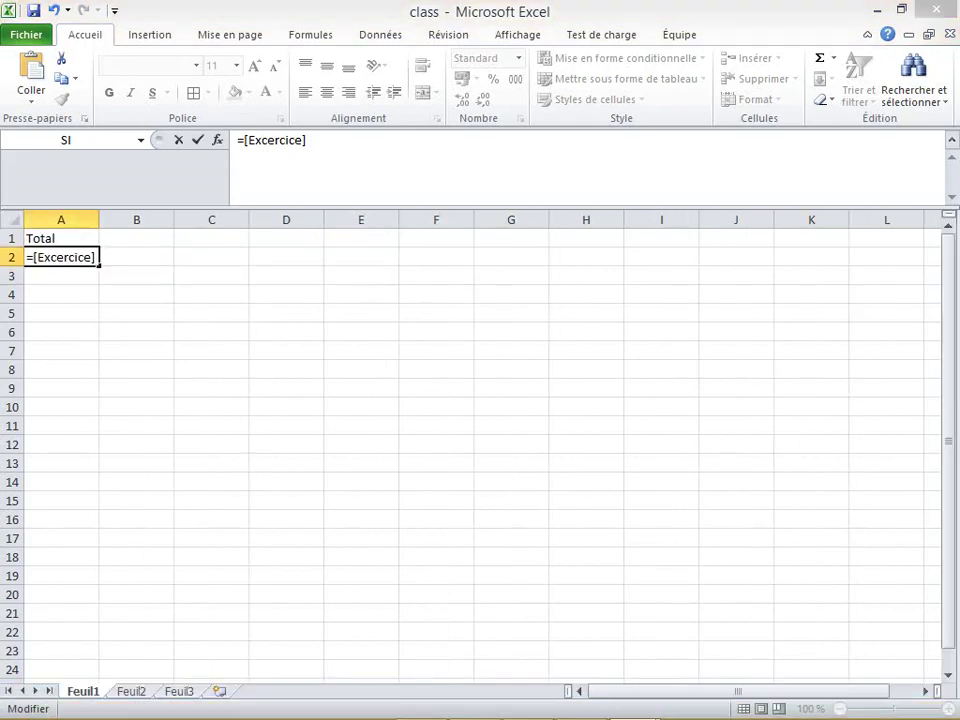
key("Return")
key("Return")
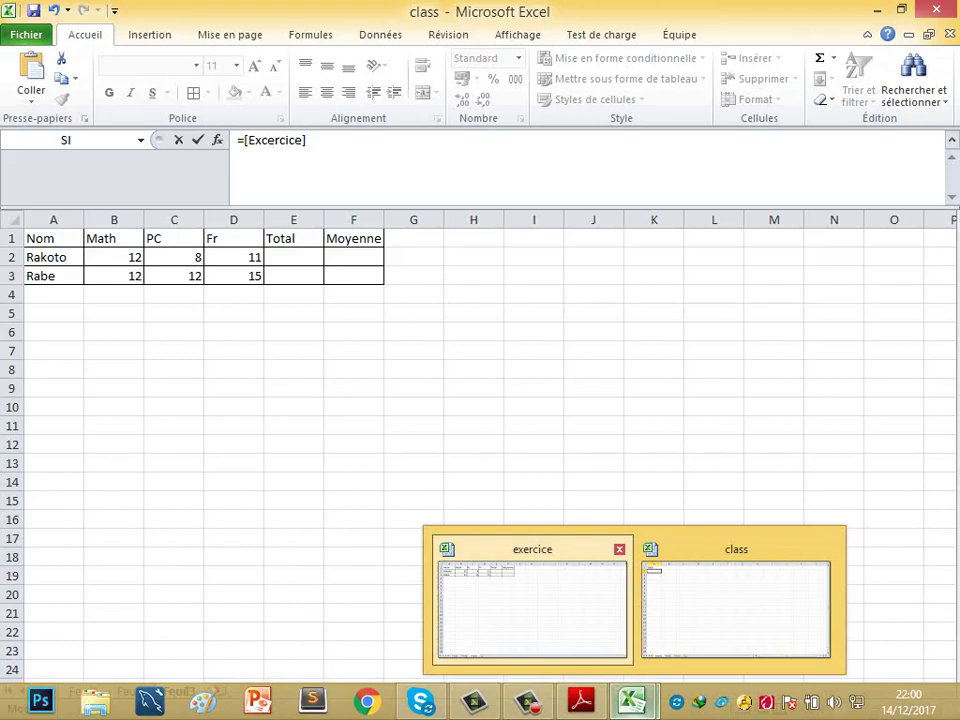
left_click(532, 605)
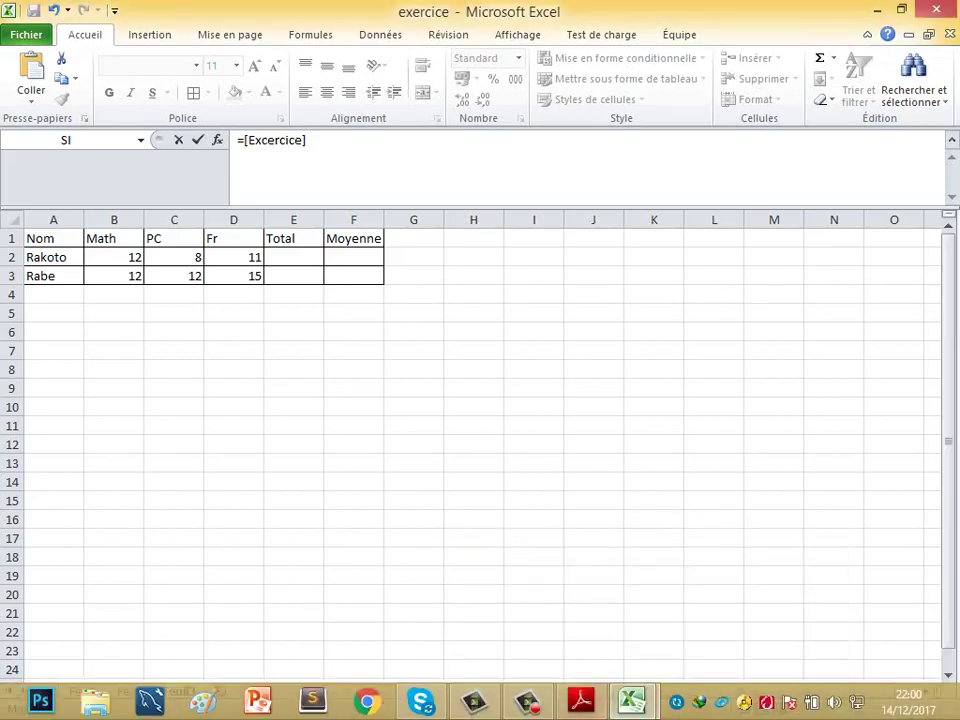
mouse_move(636, 702)
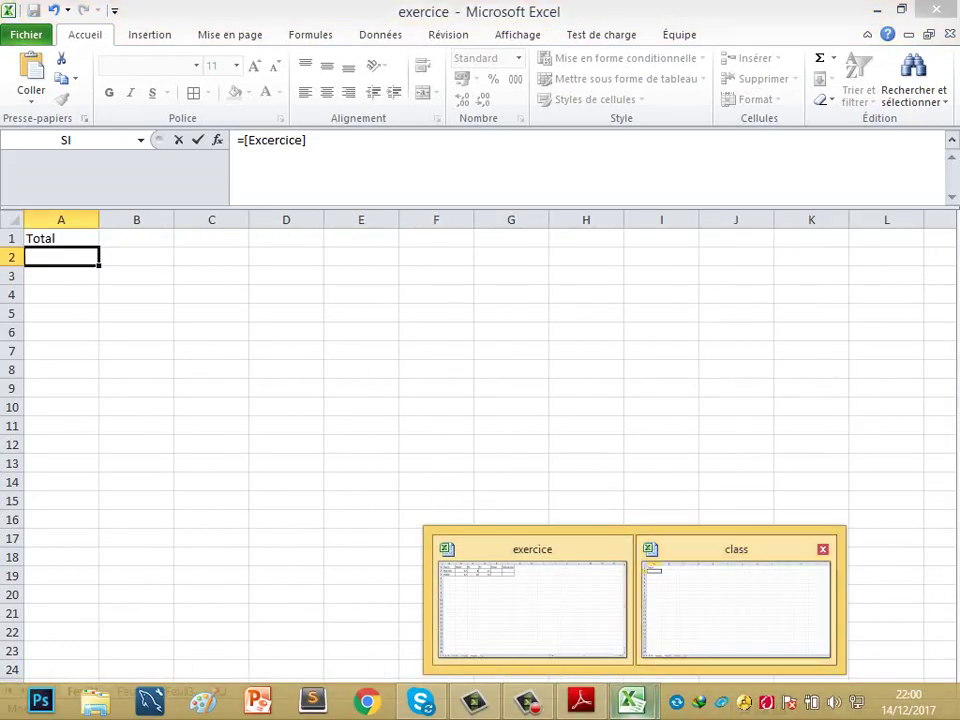
left_click(736, 605)
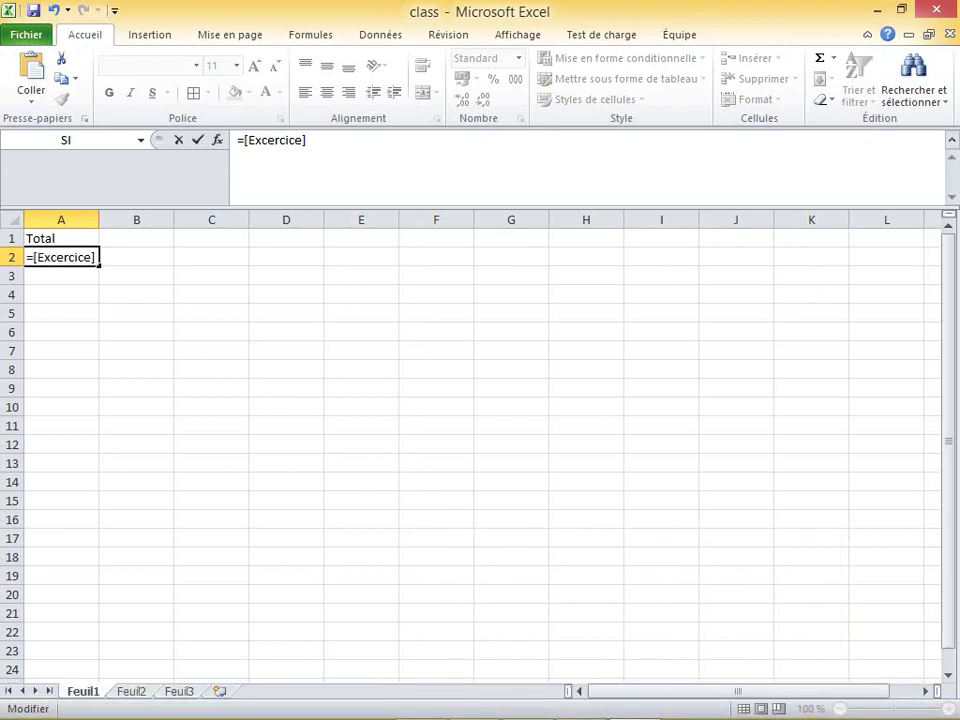
type("Fe")
type("uei")
key("BackSpace")
key("BackSpace")
type("il3")
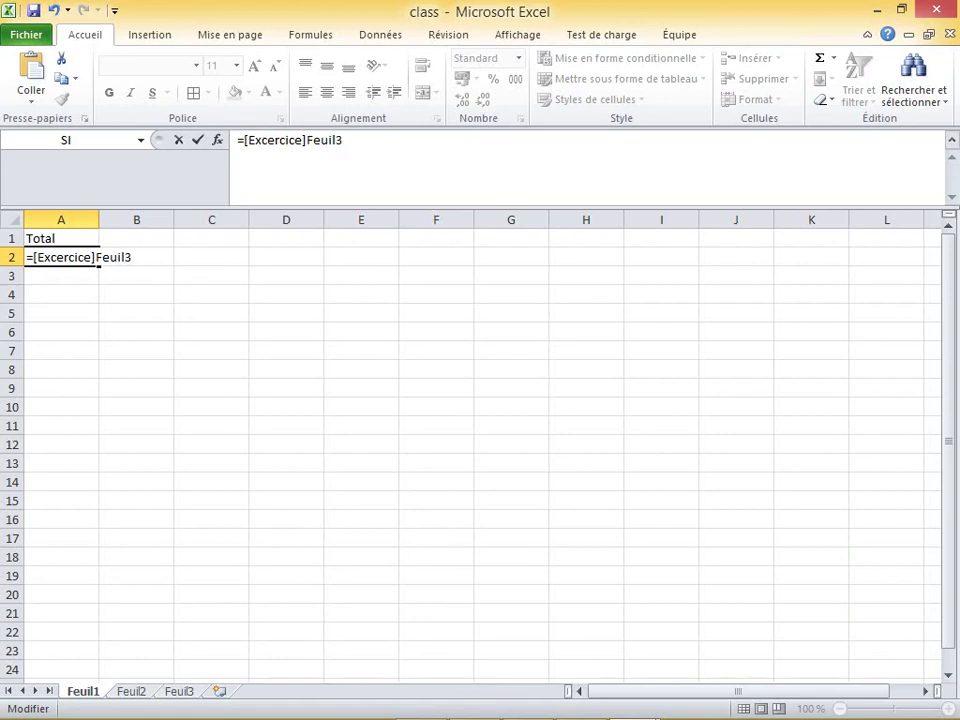
key("Return")
Reopen A2's formula and commit it again with Ctrl+Enter, still showing #NOM?
left_click(61, 257)
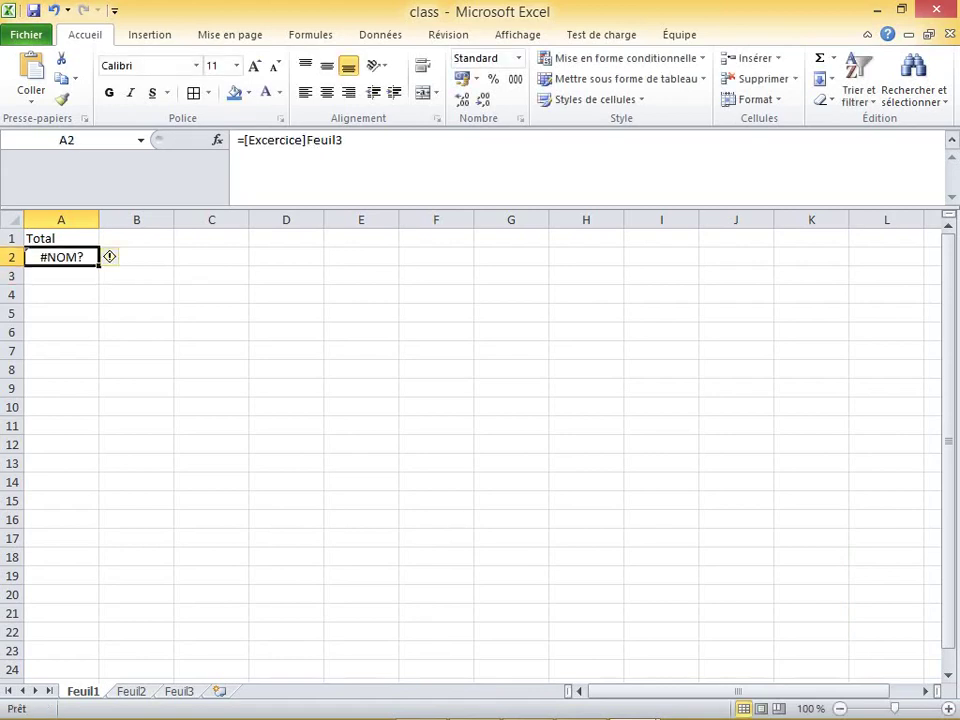
key("F2")
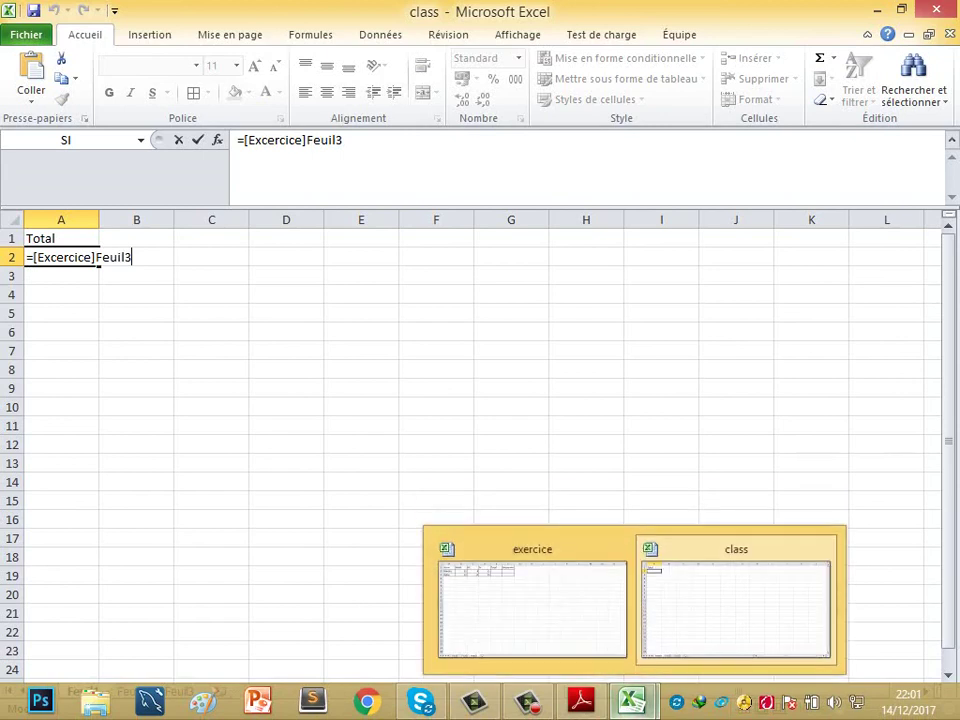
mouse_move(527, 700)
left_click(571, 610)
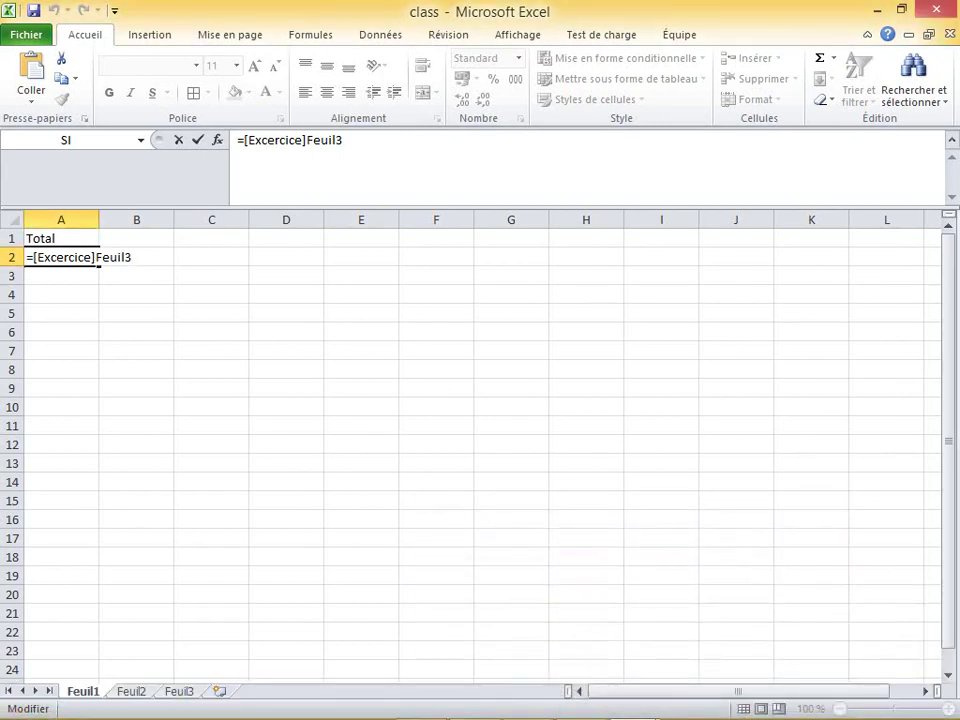
mouse_move(718, 714)
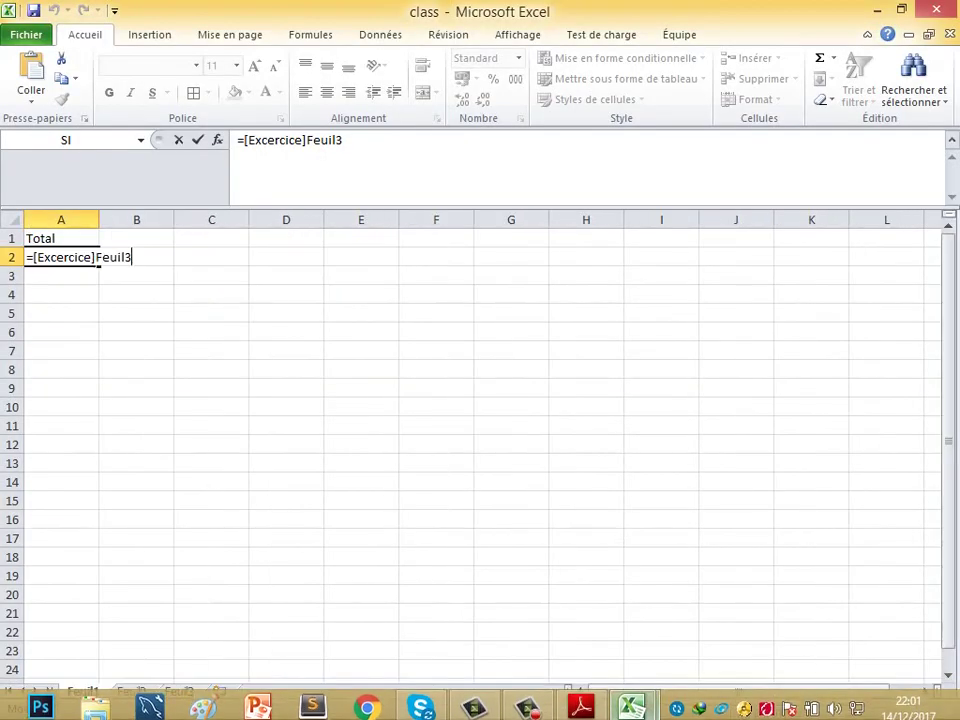
key("ctrl+Return")
mouse_move(632, 700)
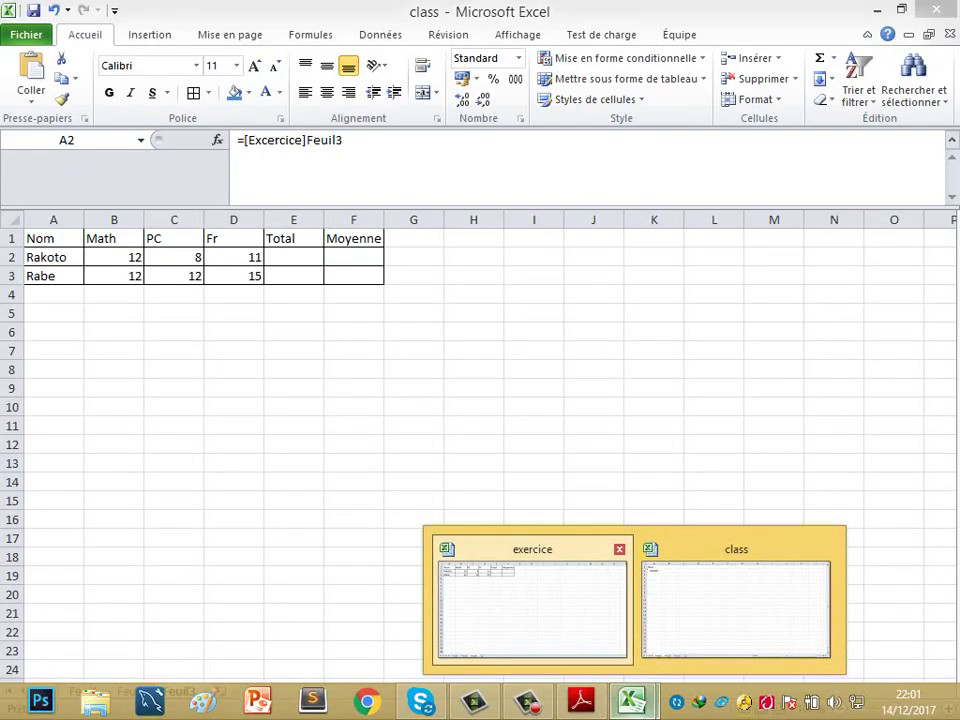
left_click(532, 605)
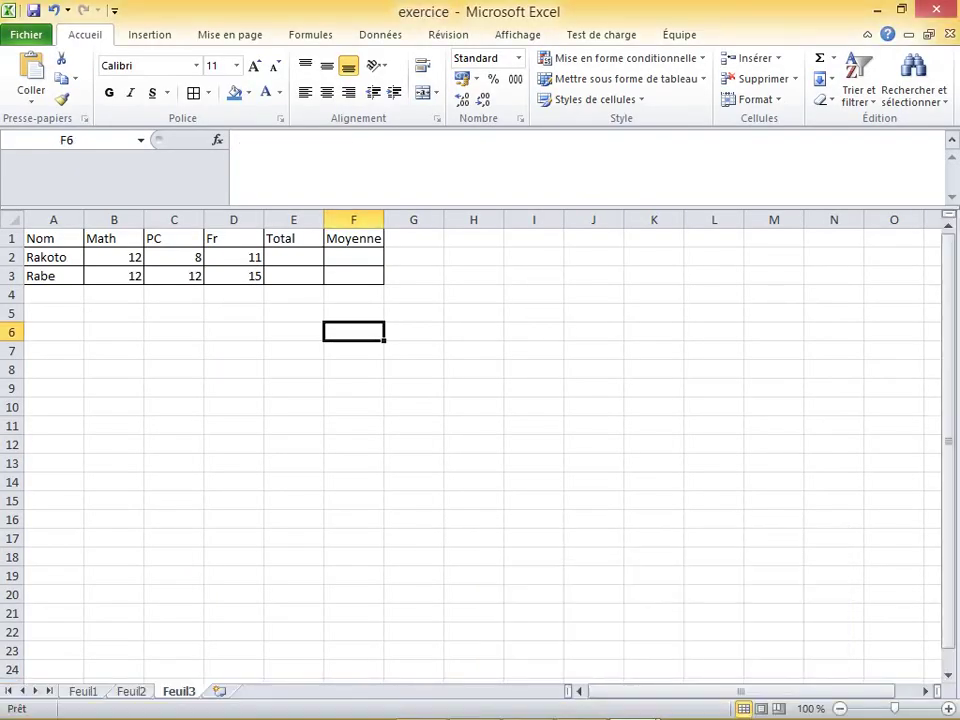
left_click(140, 260)
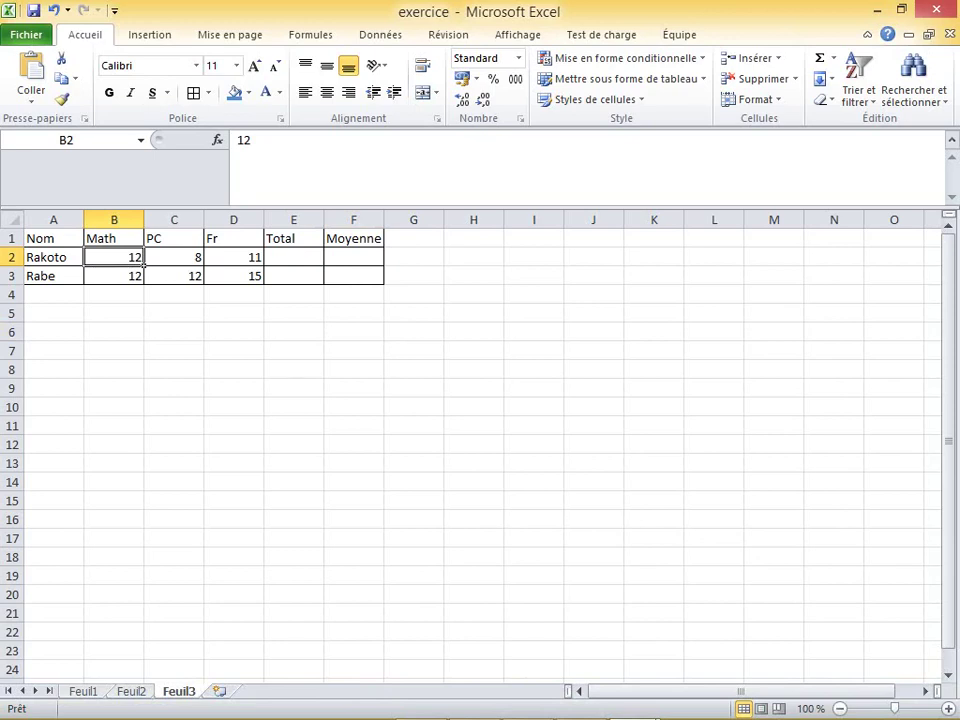
left_click_drag(140, 260, 258, 260)
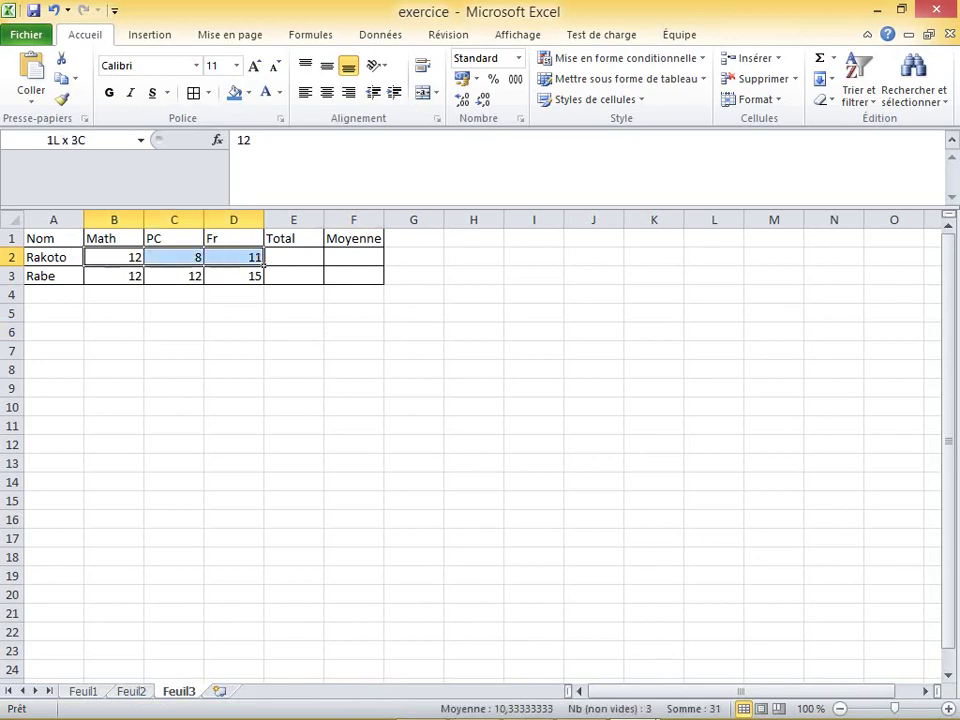
left_click(233, 350)
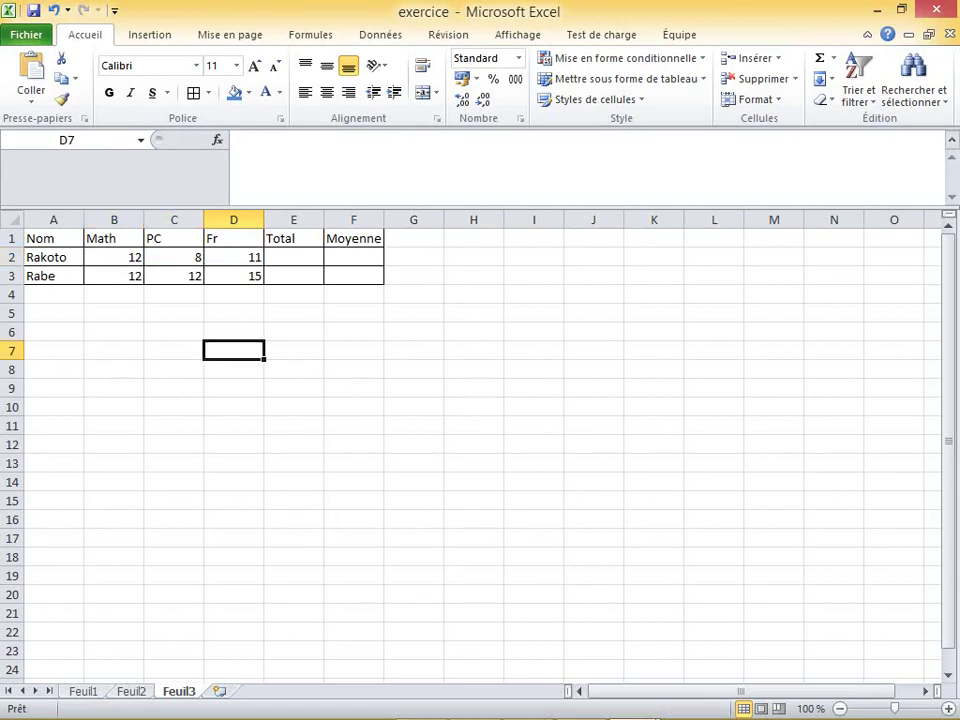
left_click(140, 261)
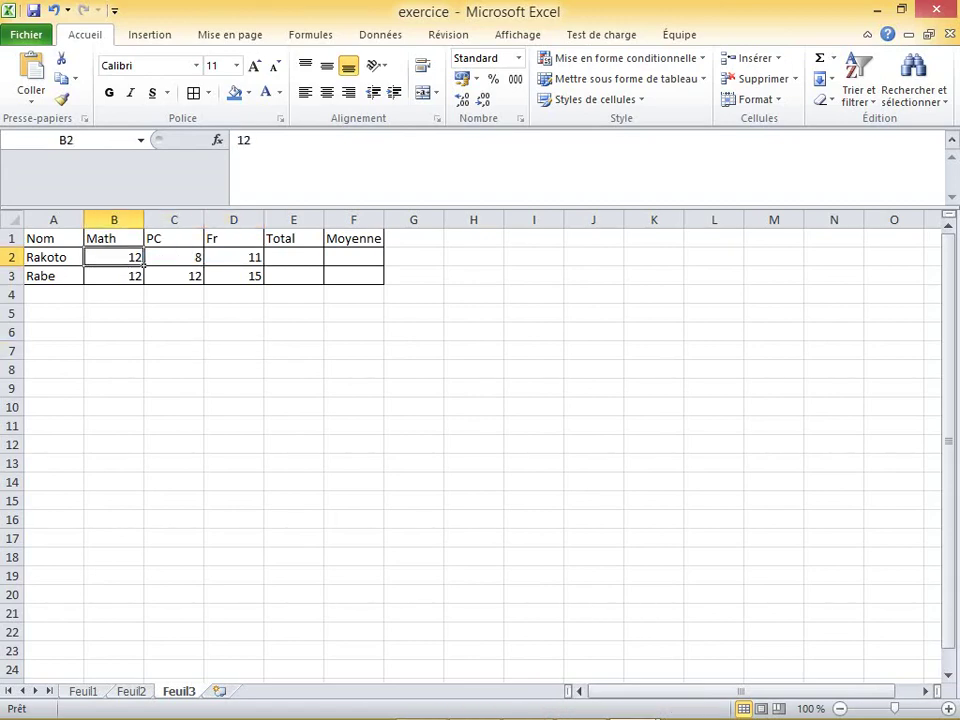
mouse_move(631, 700)
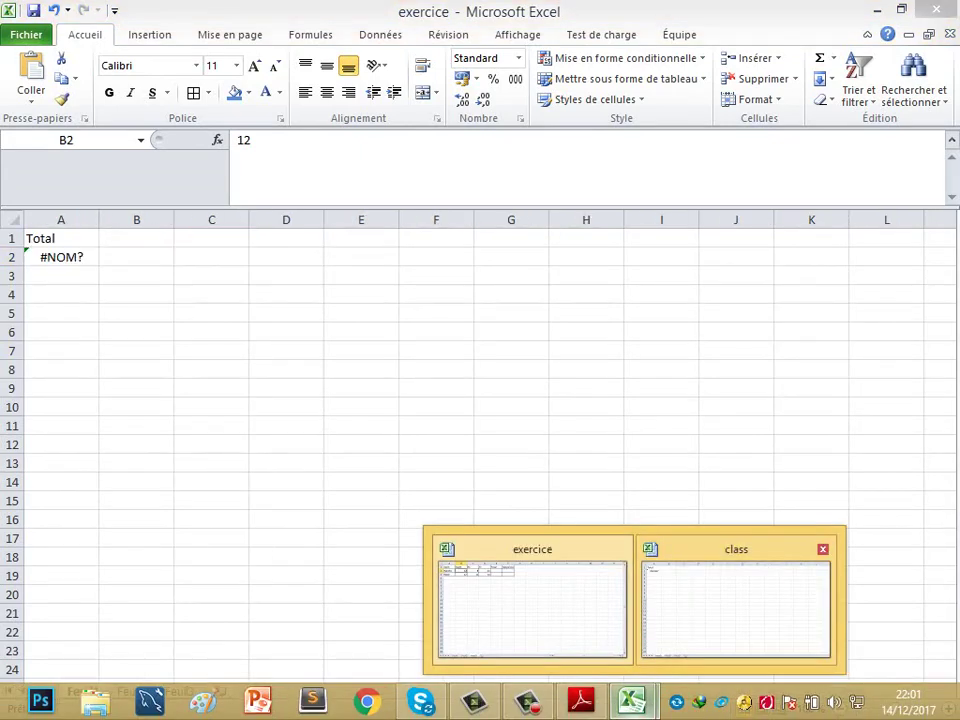
left_click(736, 600)
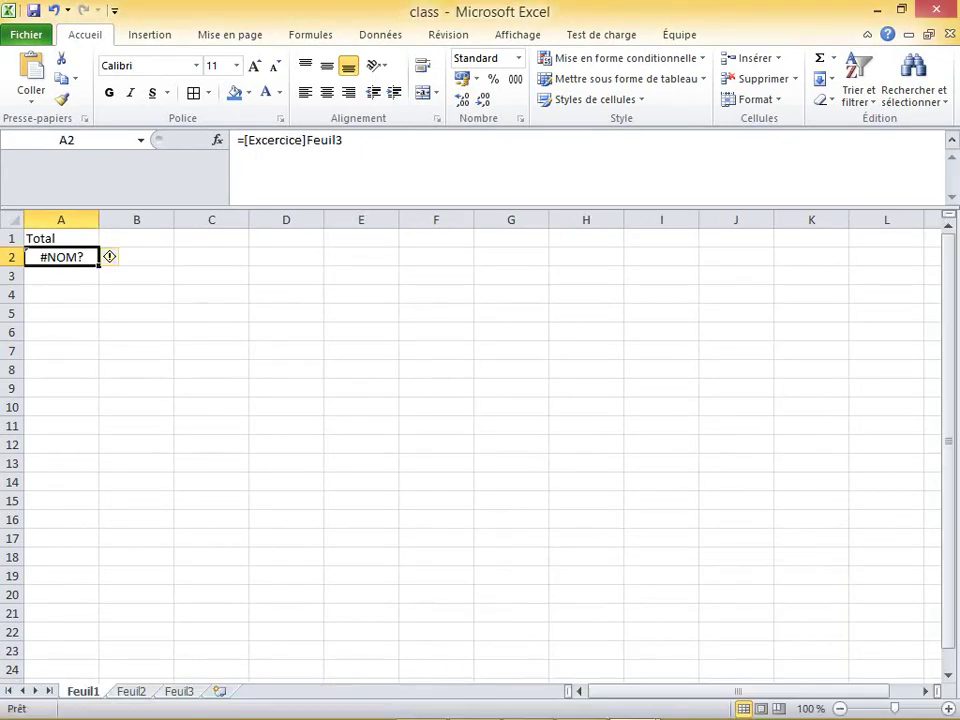
Correct the workbook name to Exercice and add B2 so A2 shows 12
double_click(88, 257)
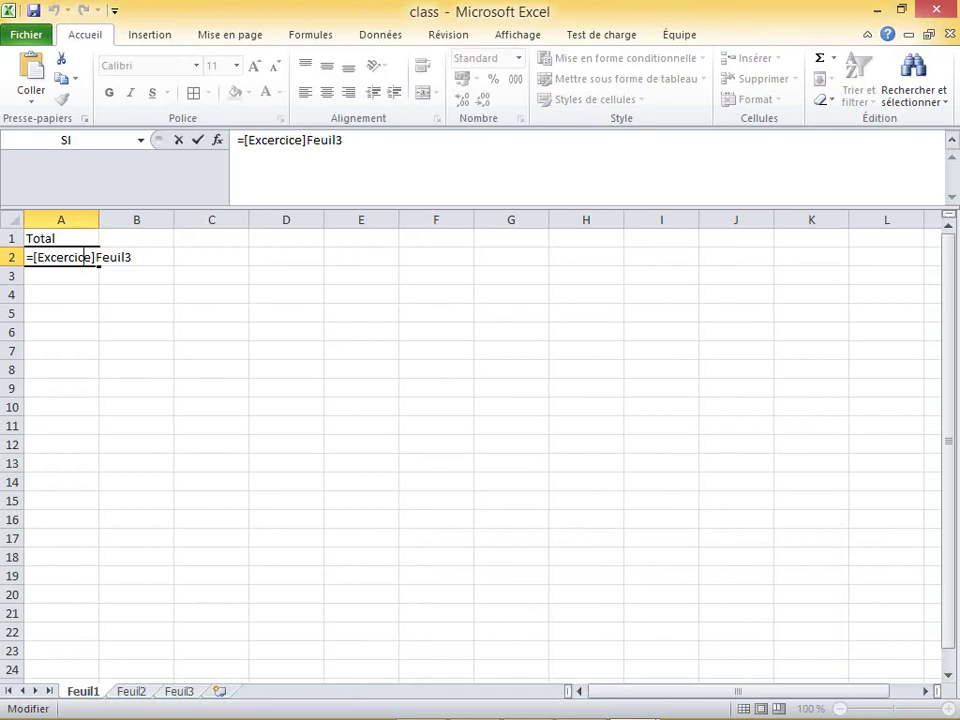
left_click(57, 257)
key("BackSpace")
type("!")
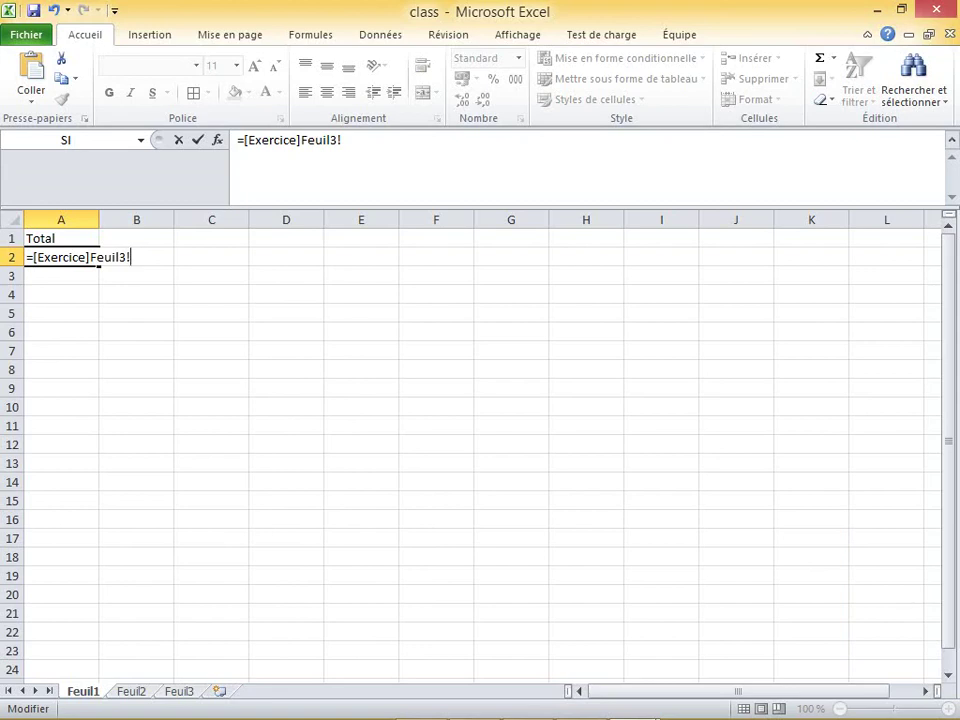
type("B2")
key("Return")
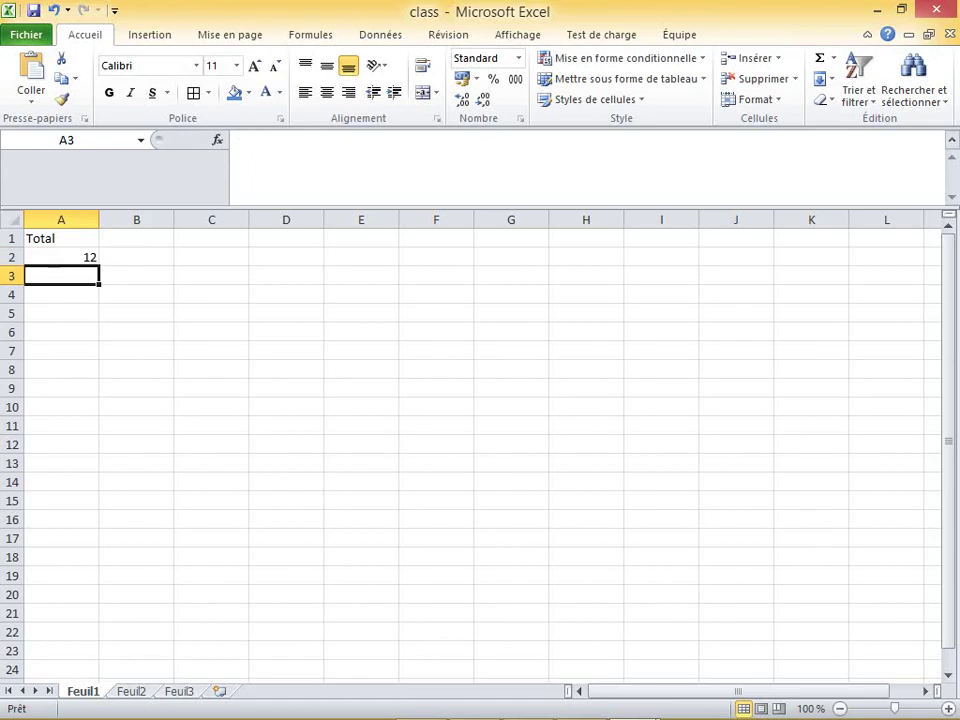
Reopen A2's formula, then cancel editing while switching between the two workbook windows
key("Up")
key("F2")
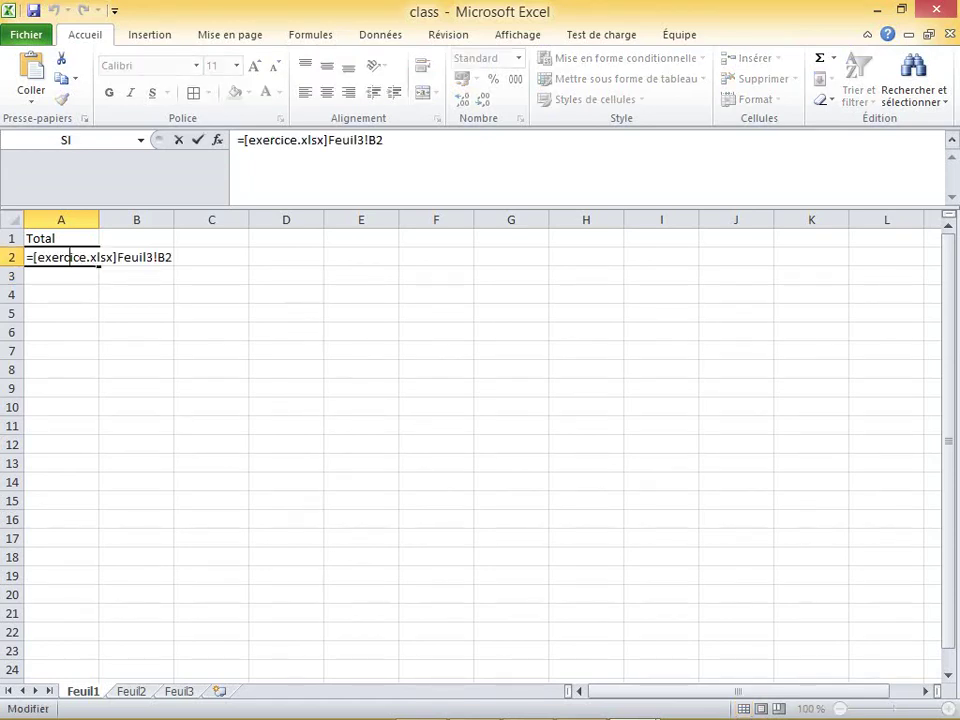
left_click(631, 700)
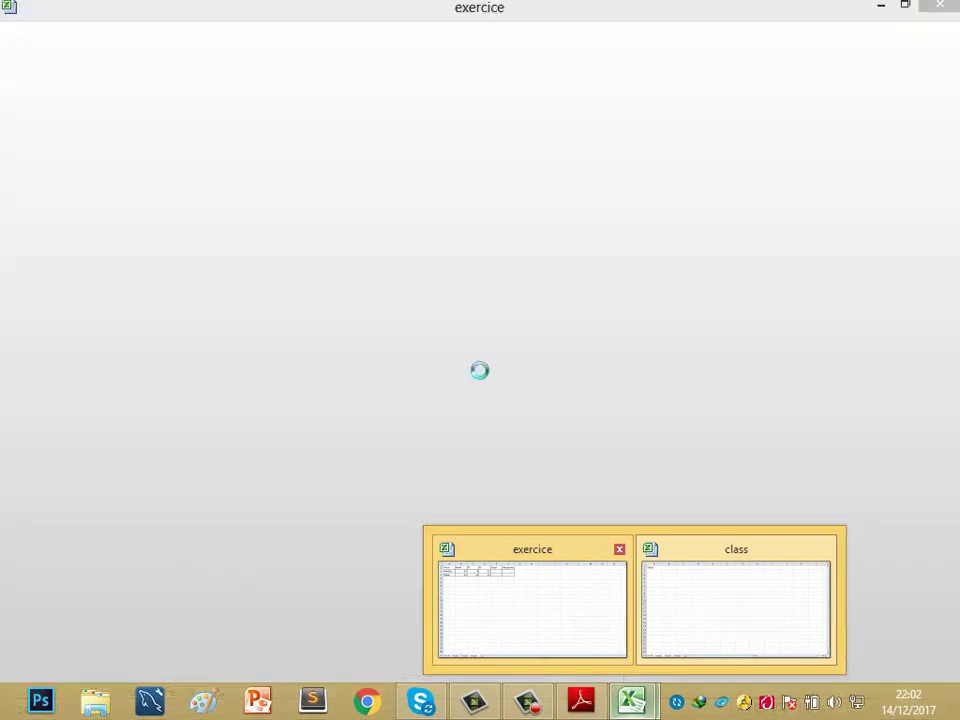
left_click(736, 610)
key("Escape")
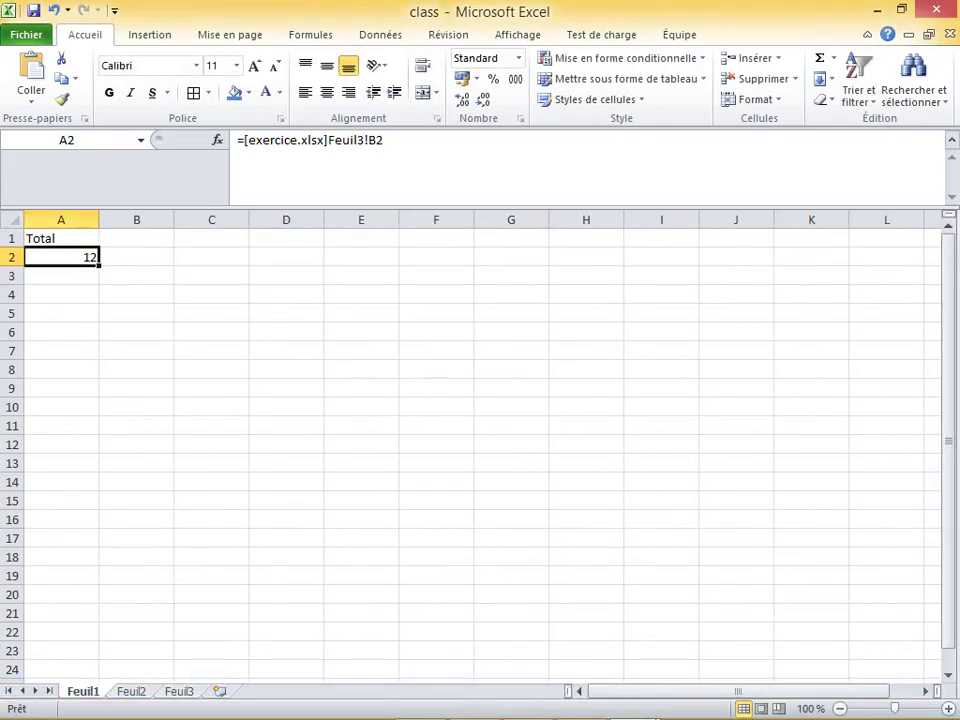
left_click(631, 700)
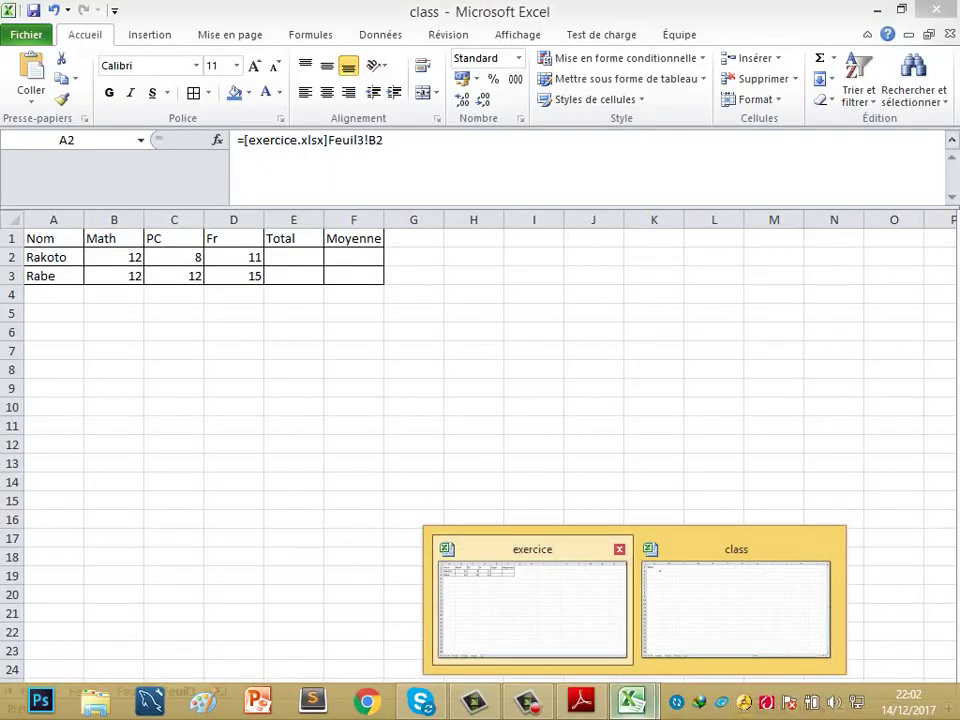
Check the exercice workbook, then return to class and edit A2's =[exercice.xlsx]Feuil3!B2 formula
left_click(532, 610)
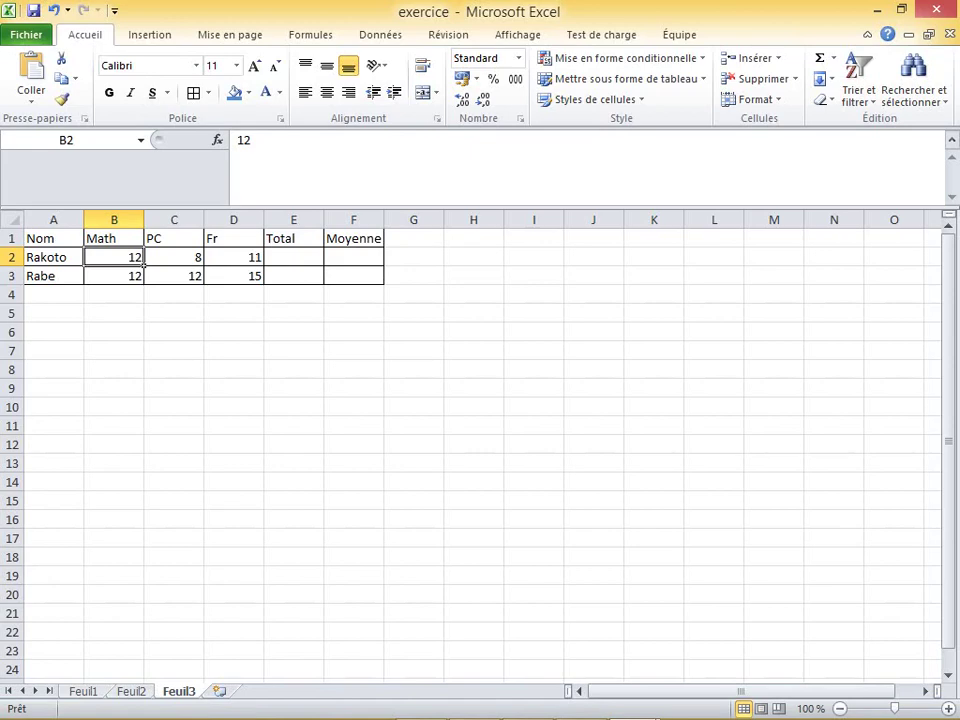
mouse_move(631, 700)
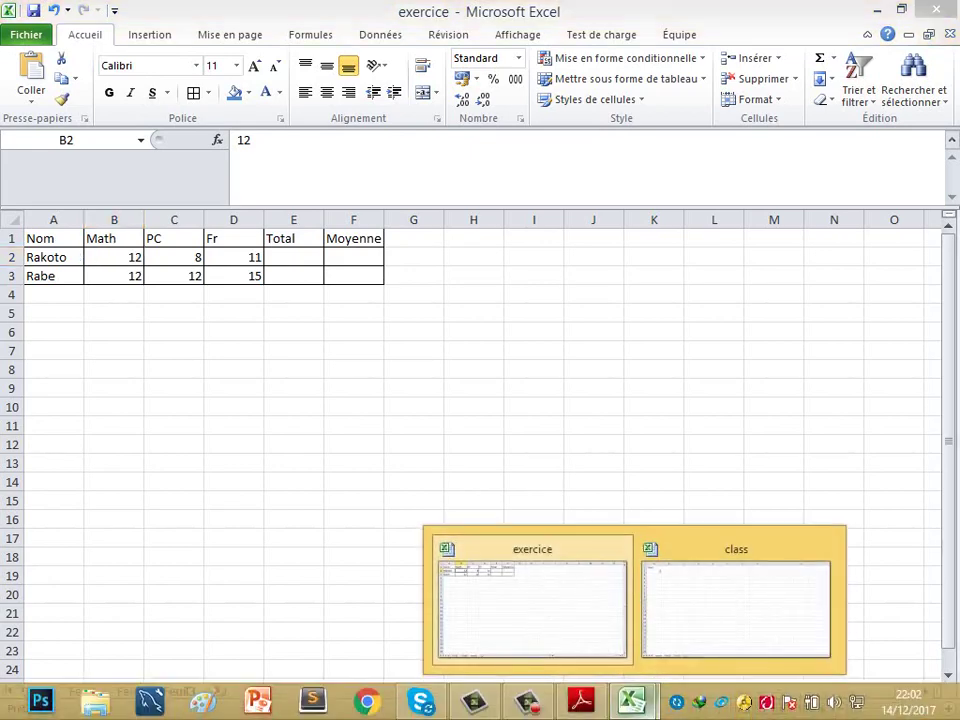
mouse_move(736, 605)
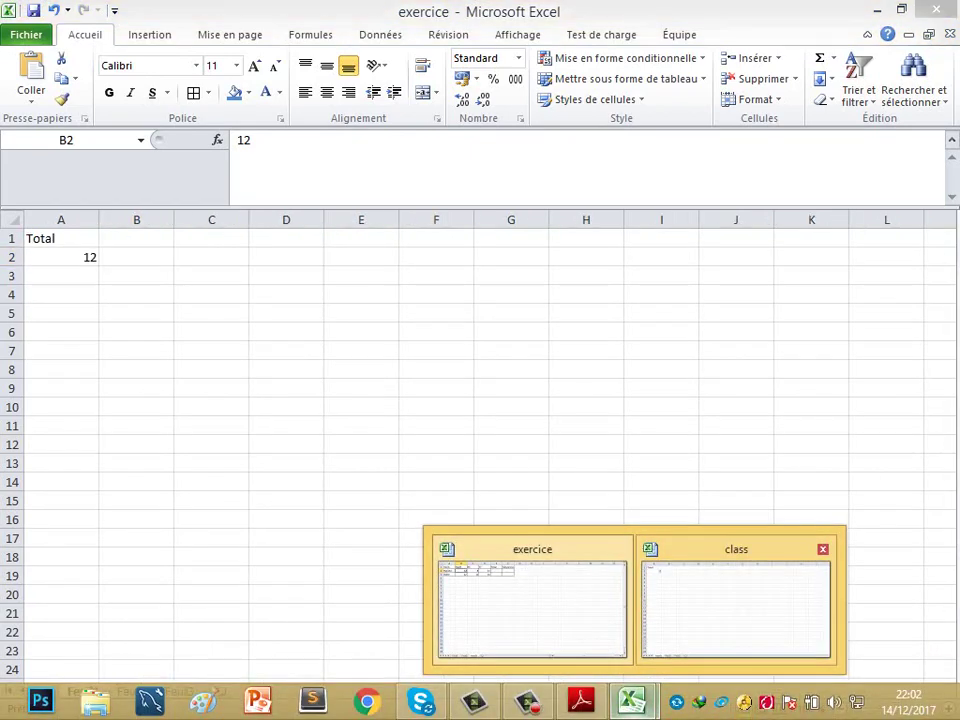
mouse_move(507, 527)
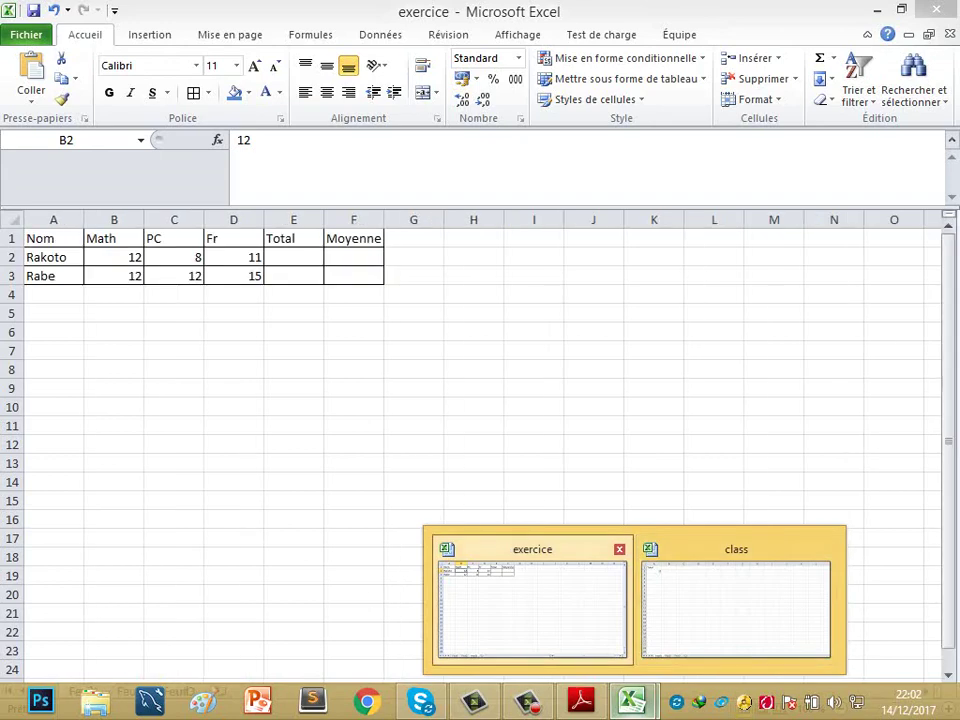
left_click(736, 605)
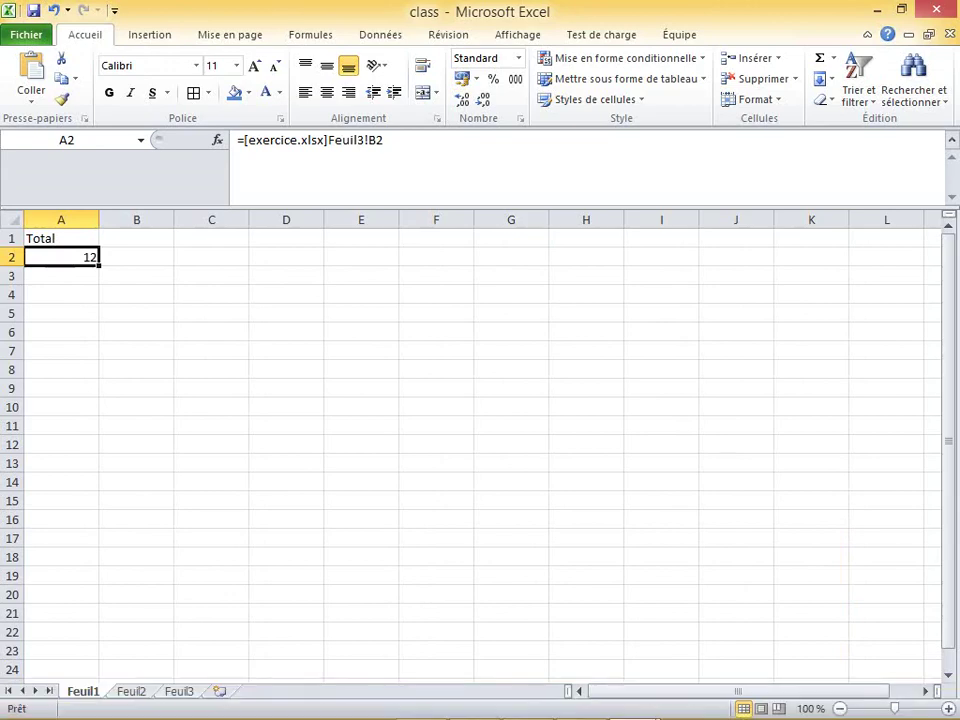
double_click(80, 257)
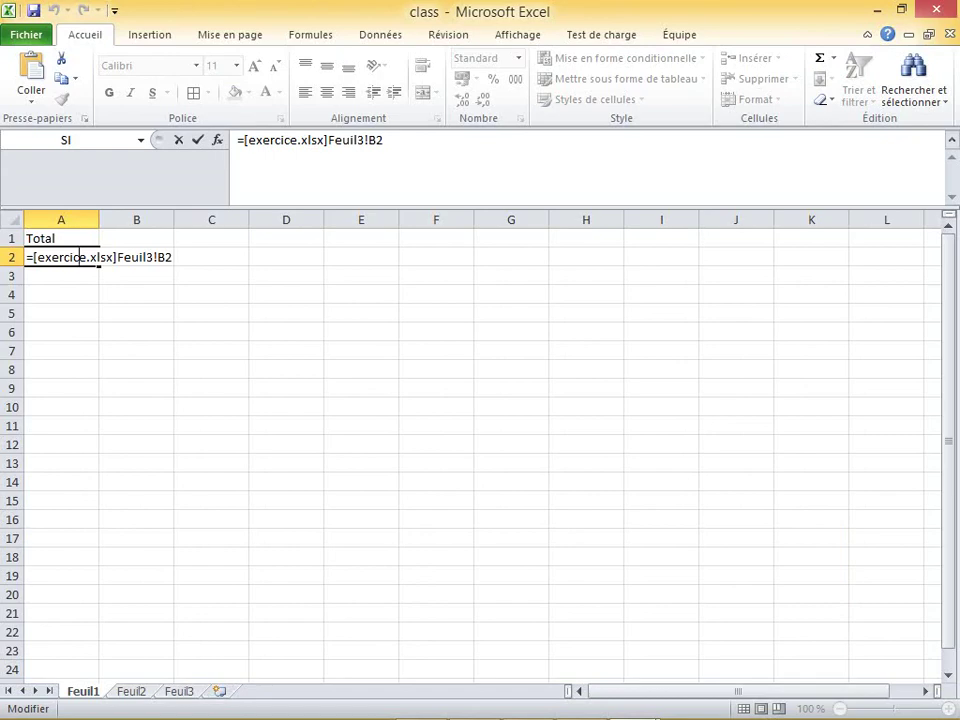
Turn A2 into =SOMME([exercice.xlsx]Feuil3!B2:D2), which returns 31
left_click(29, 257)
type("so")
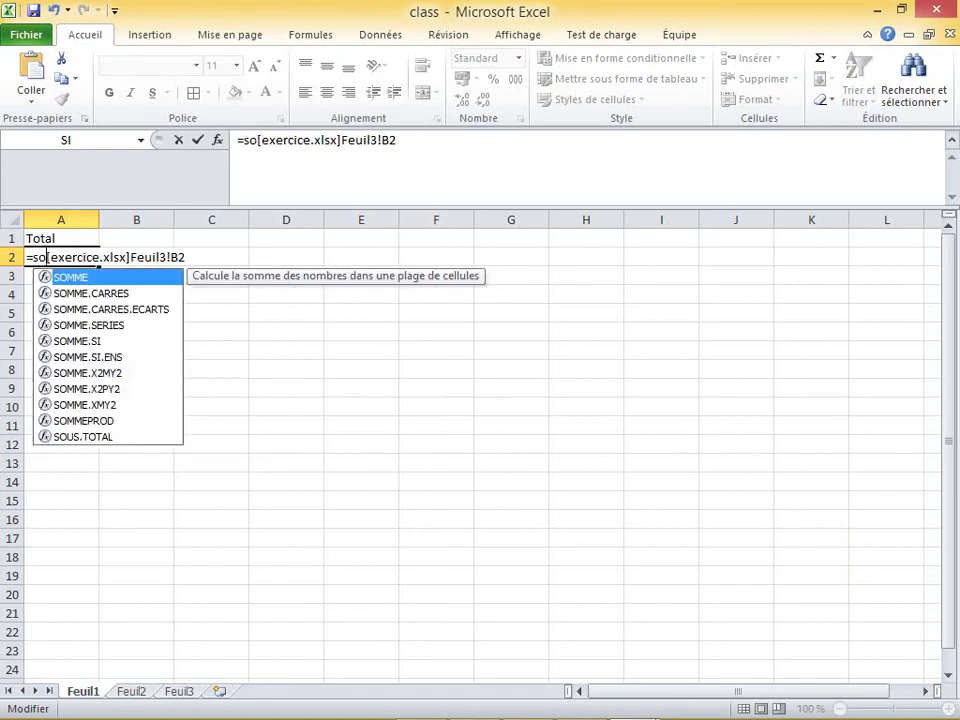
type("mme")
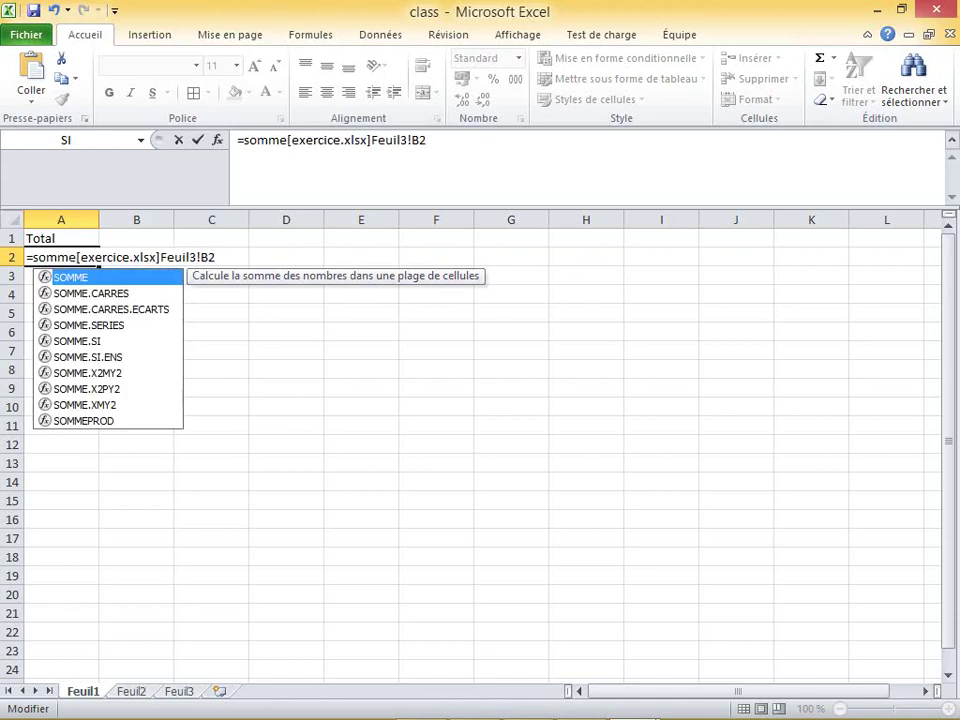
type("(")
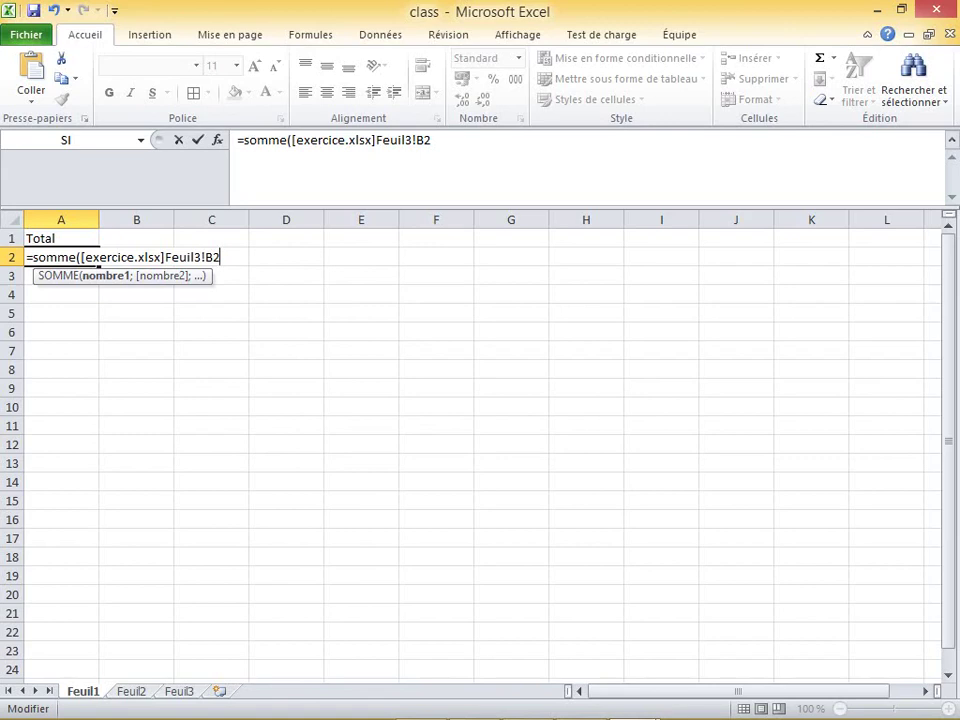
type(")")
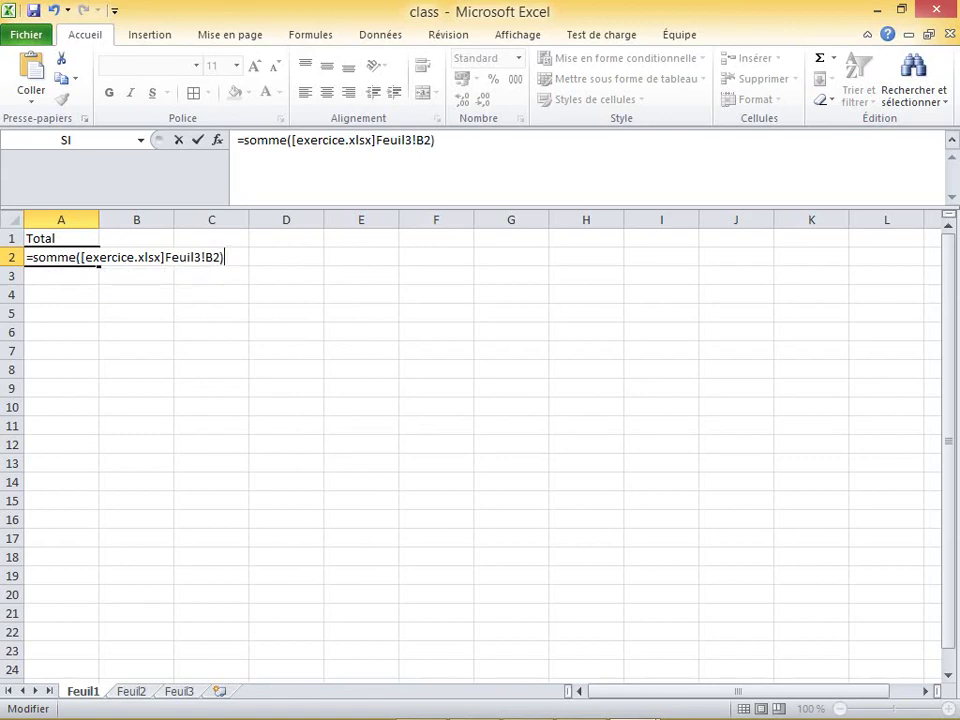
left_click(216, 257)
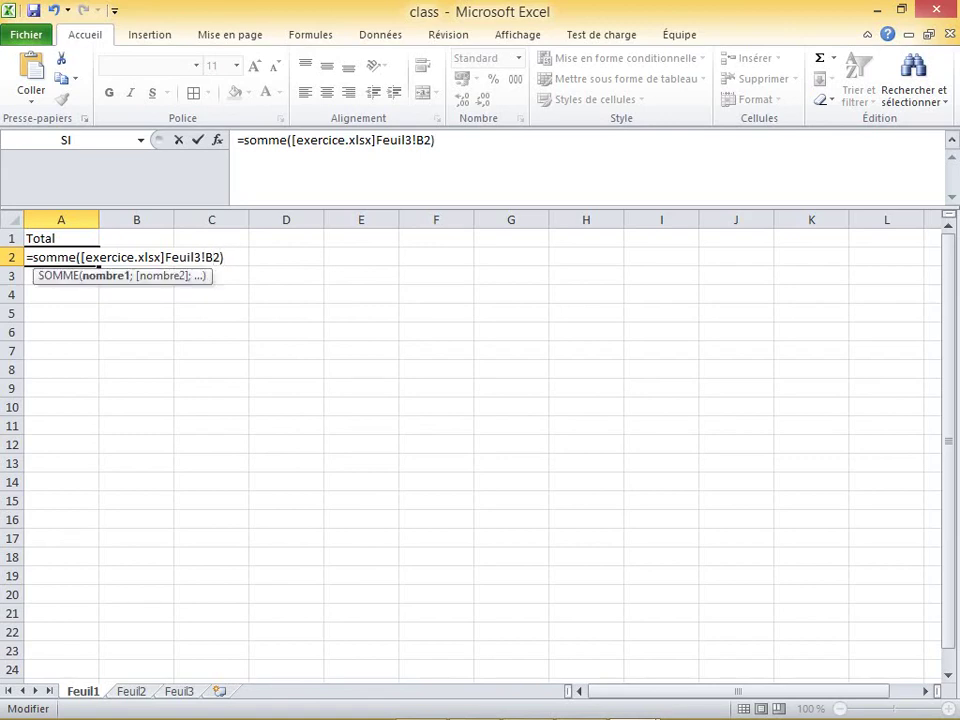
type(":")
type("D2")
key("Return")
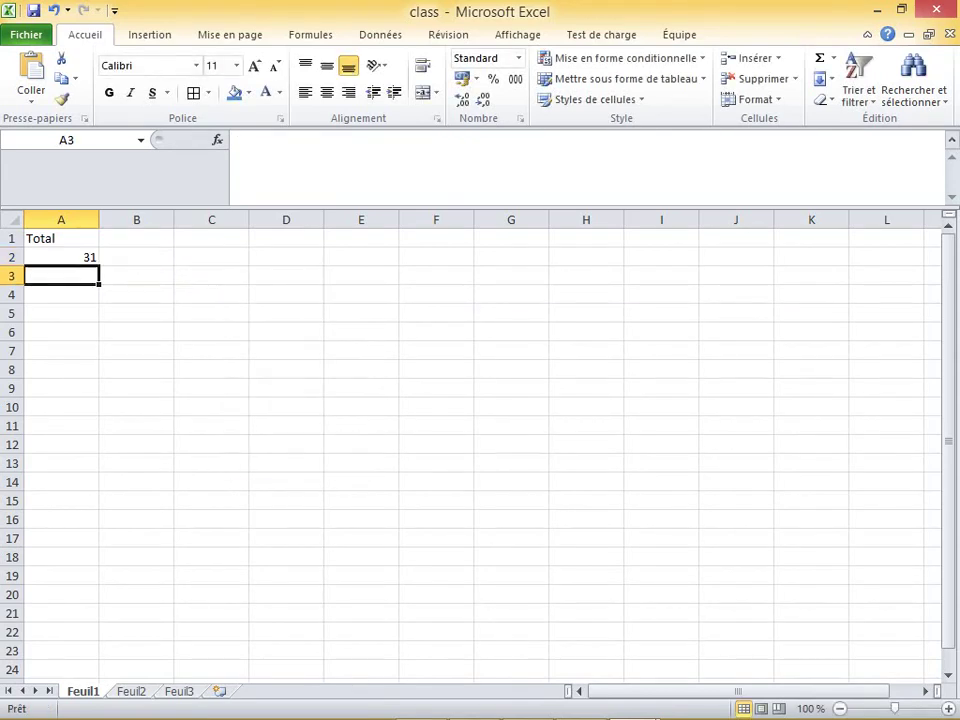
left_click(60, 257)
Reopen A2's SOMME formula and remove an accidentally inserted D4 reference
key("F2")
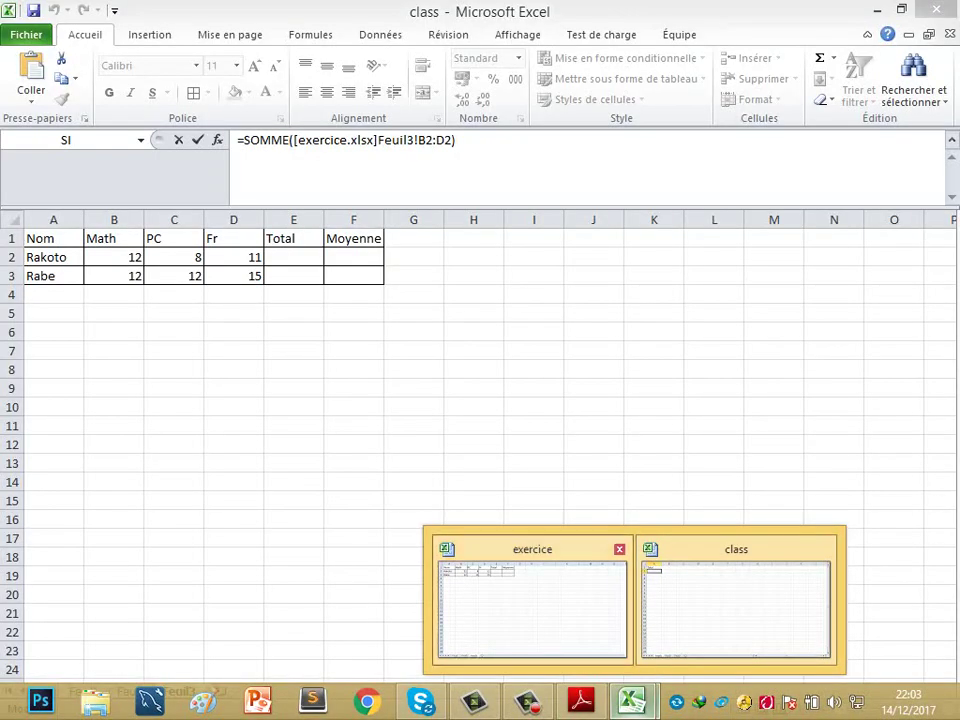
left_click(532, 605)
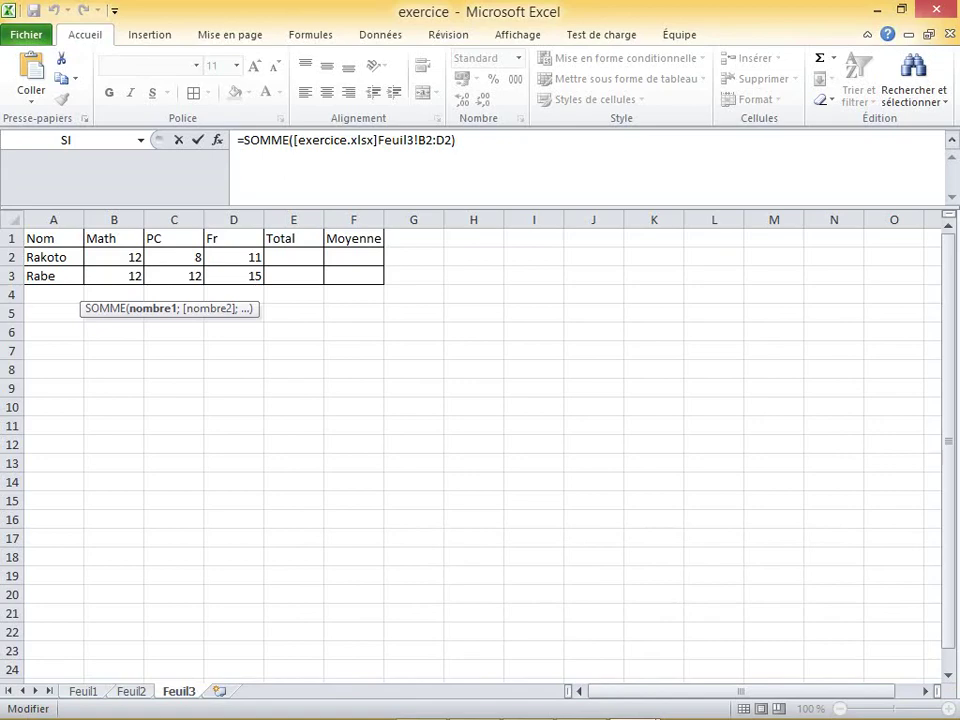
mouse_move(631, 700)
left_click(733, 590)
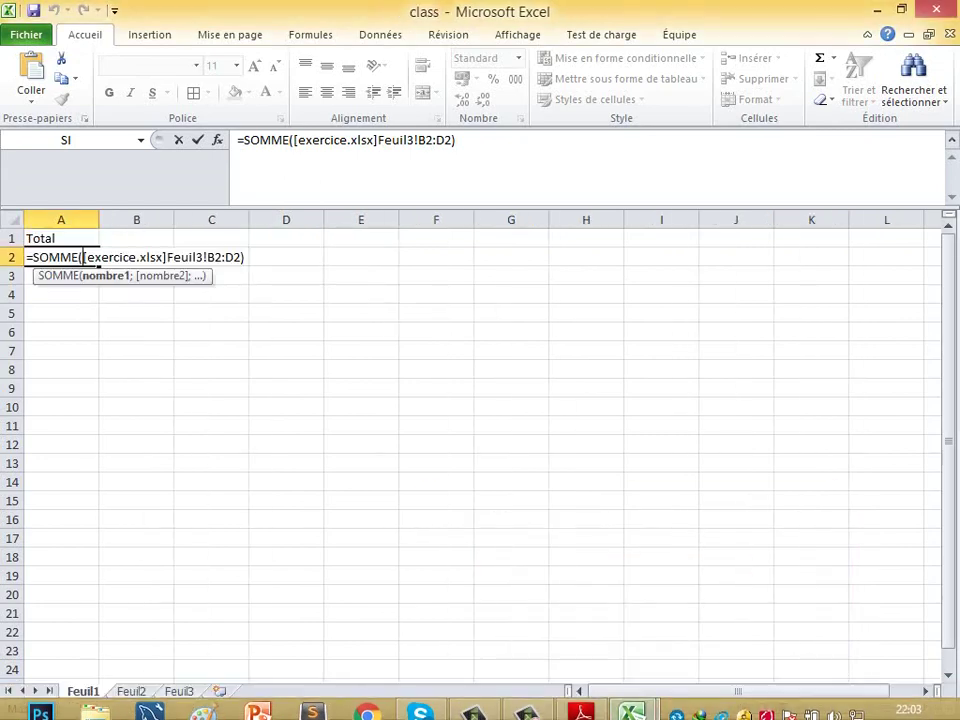
left_click(286, 294)
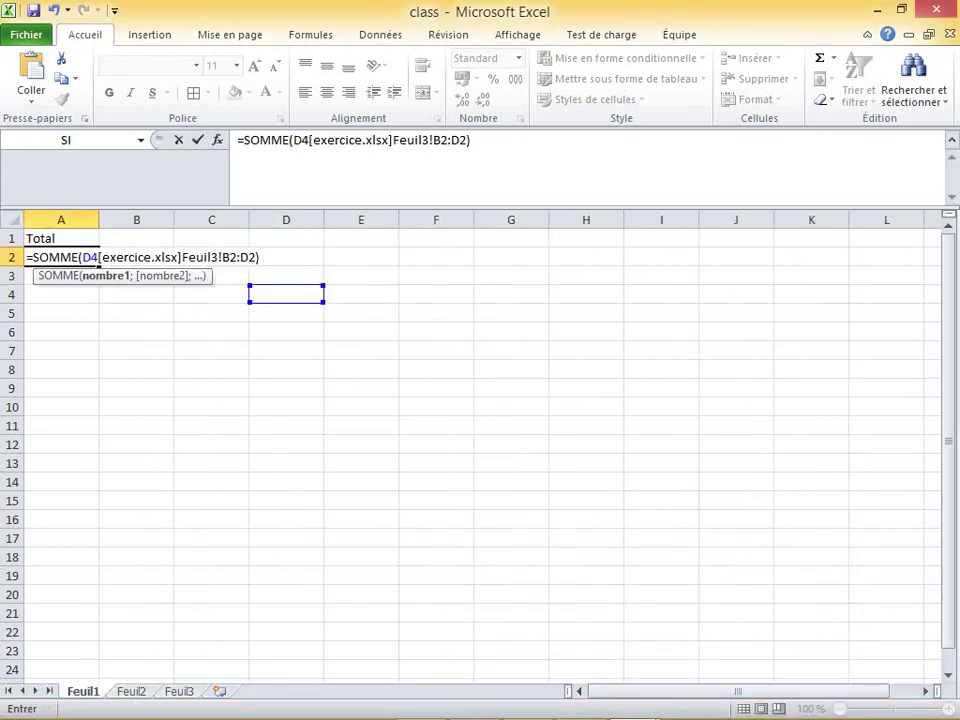
key("BackSpace")
key("BackSpace")
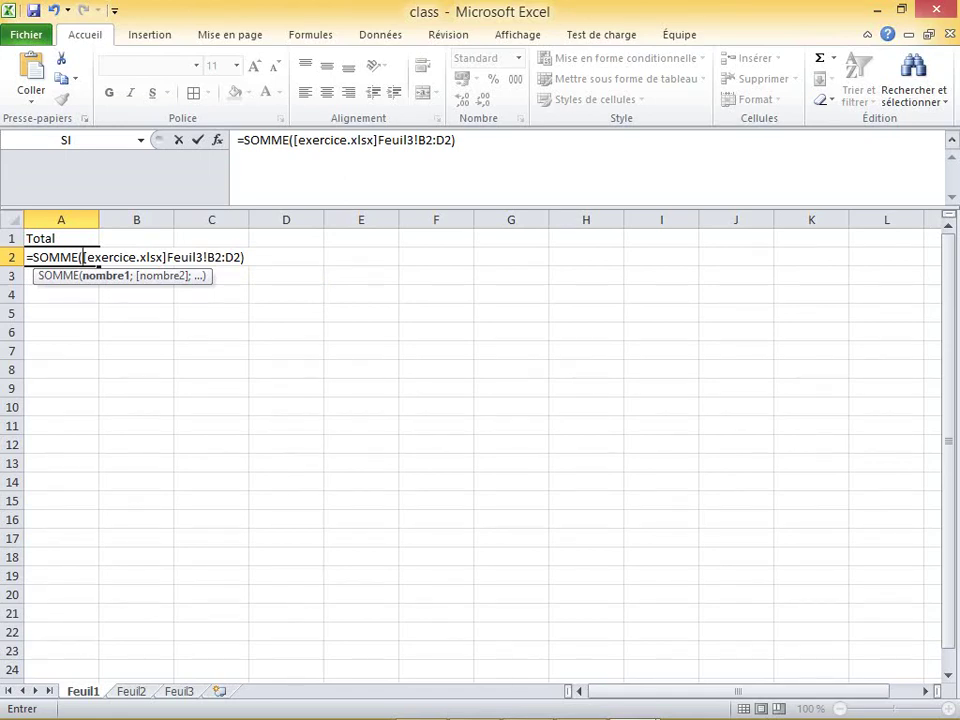
Replace the B2:D2 range with D2 so A2's SOMME formula returns 11
left_click(163, 257)
left_click_drag(163, 257, 86, 257)
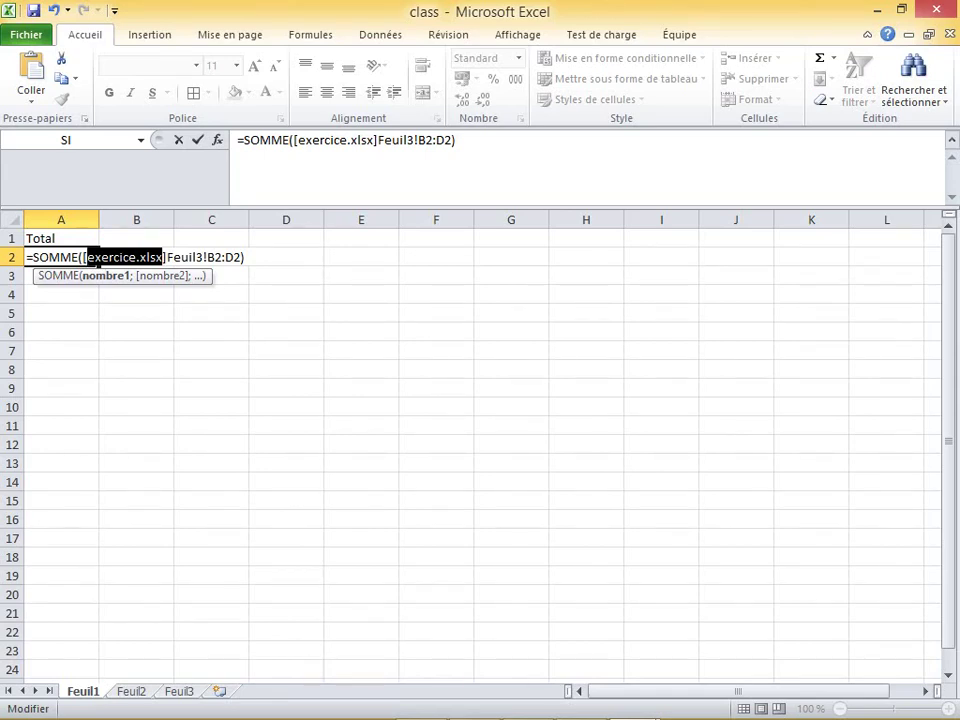
left_click(205, 257)
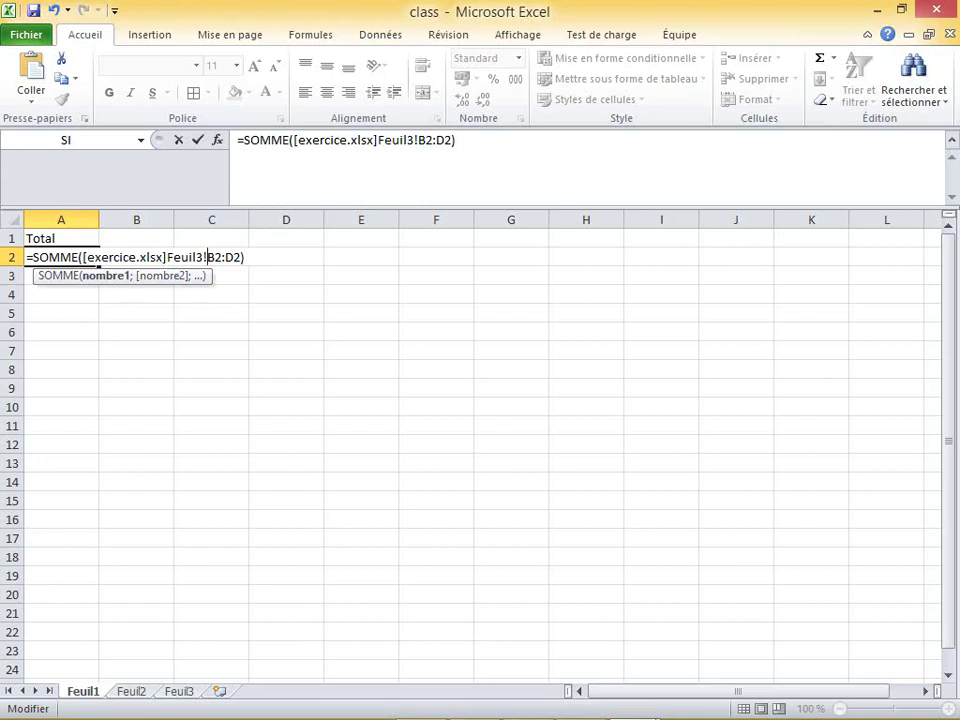
left_click_drag(202, 257, 167, 257)
left_click(207, 257)
left_click_drag(207, 257, 235, 257)
left_click(286, 257)
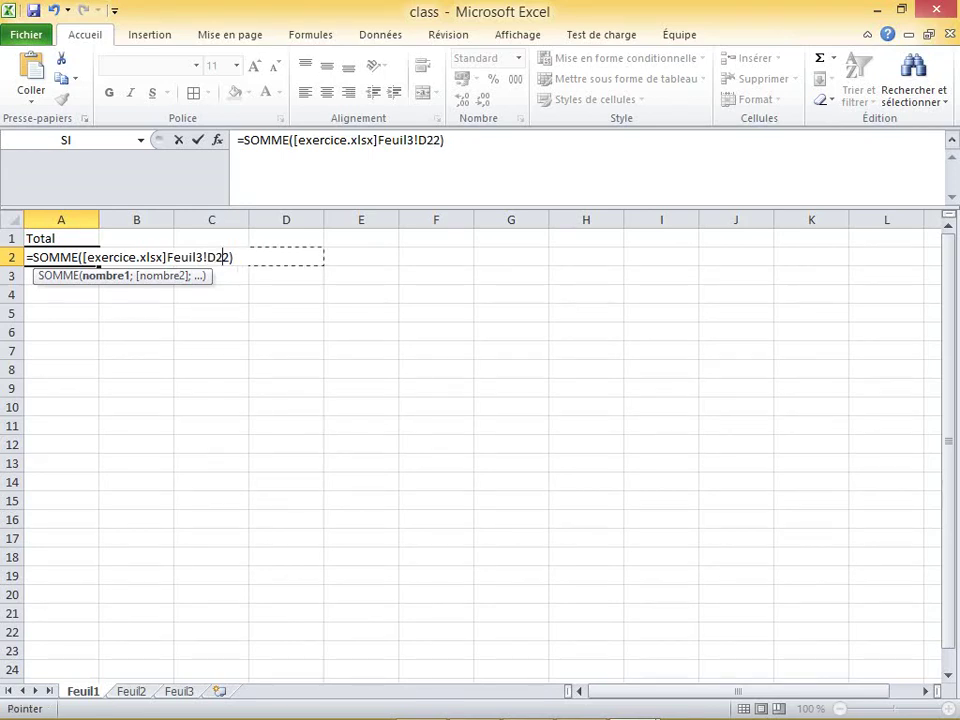
key("BackSpace")
key("Return")
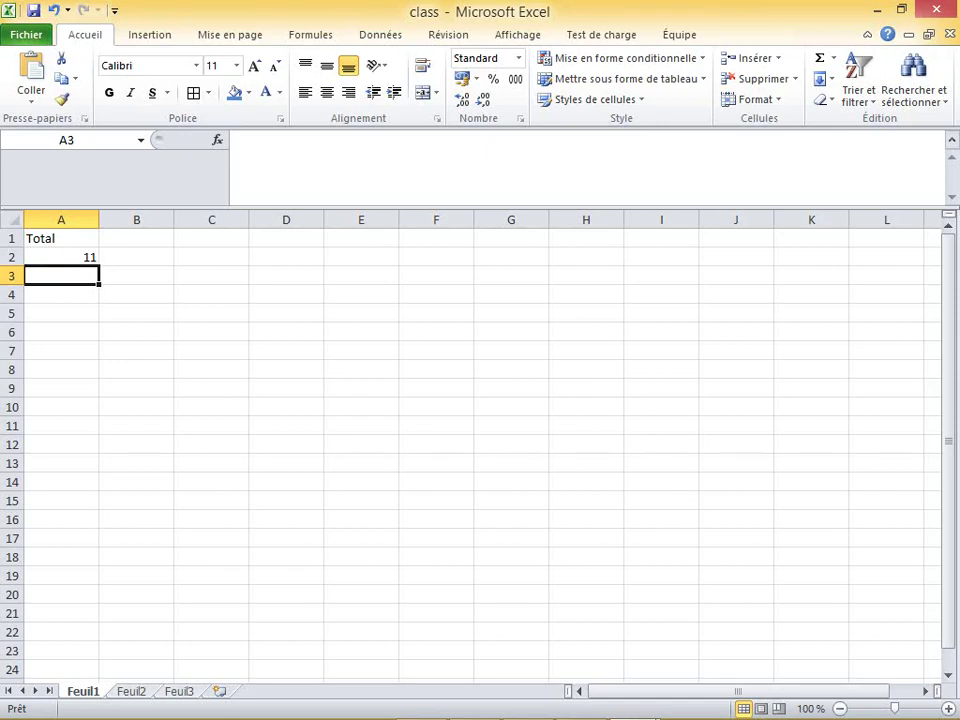
left_click(530, 705)
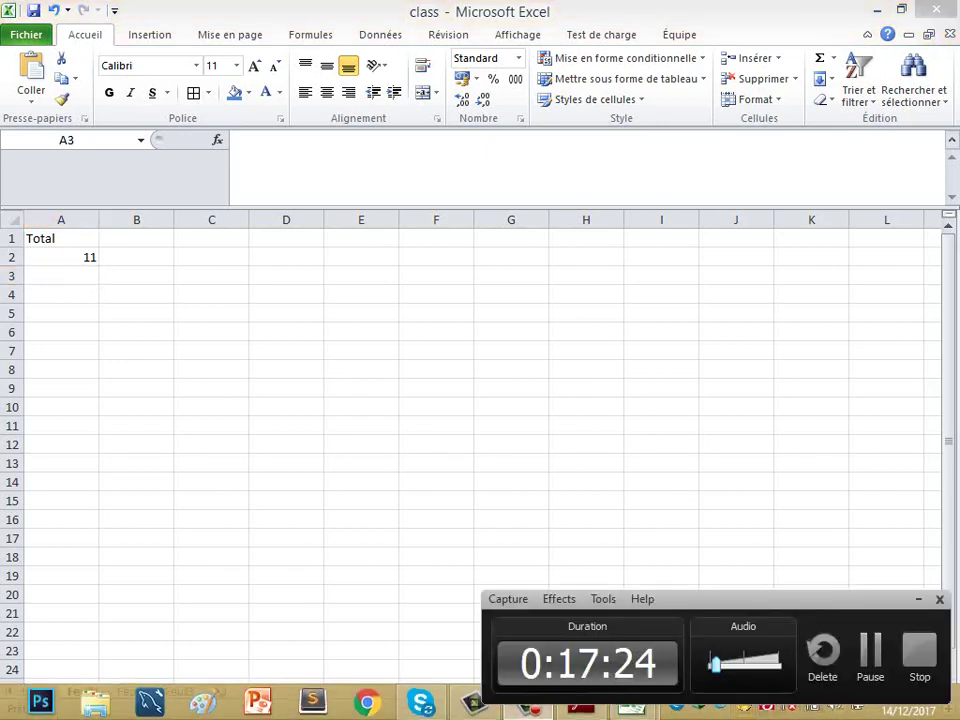